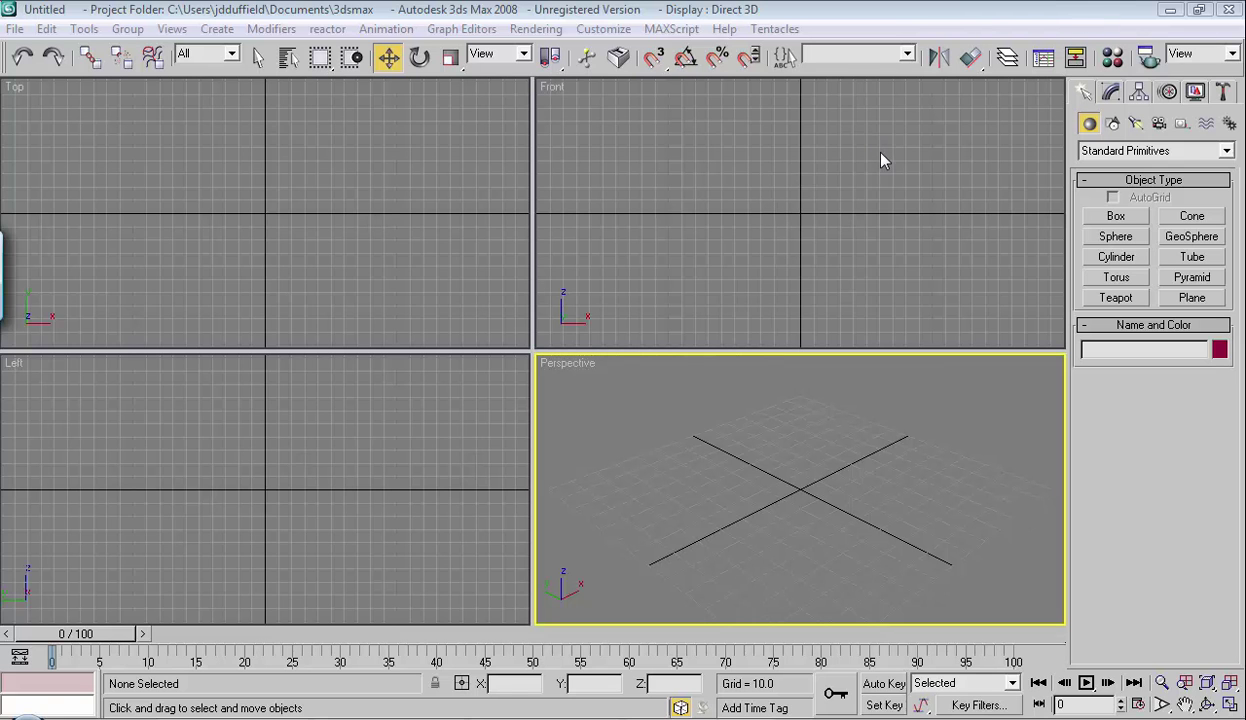
{"action": "left_click", "coordinate": [1112, 123]}
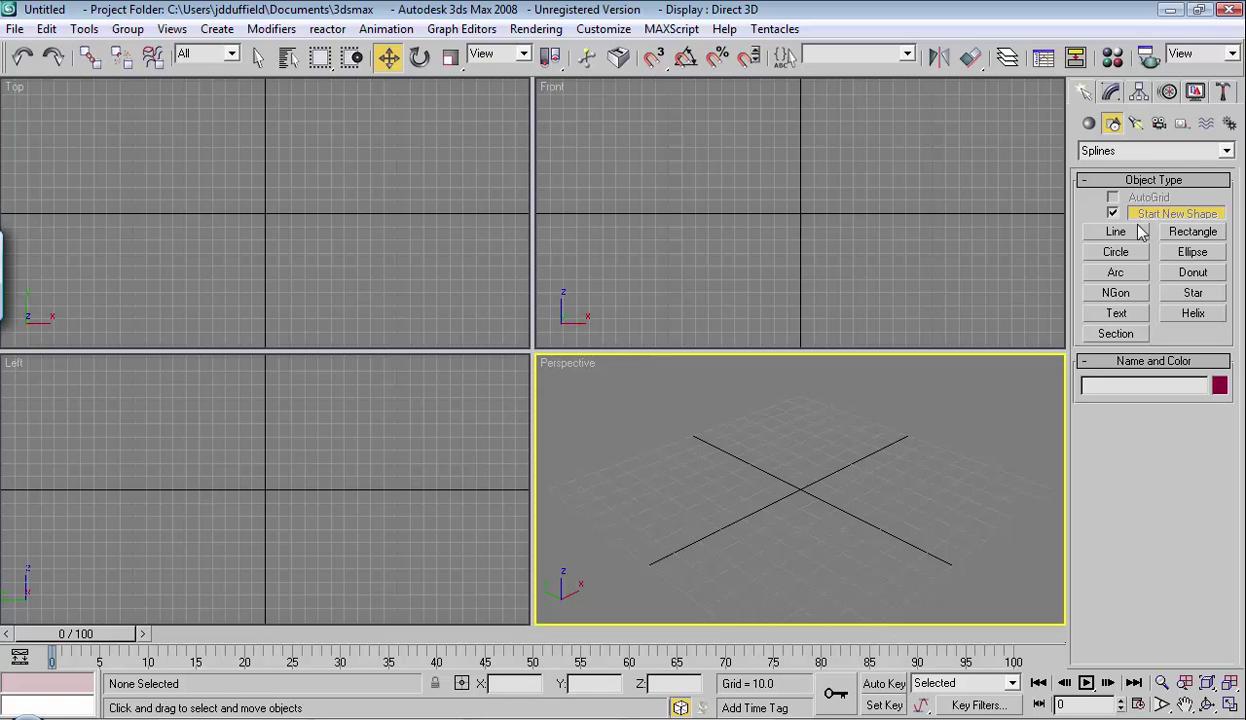
{"action": "left_click", "coordinate": [1091, 123]}
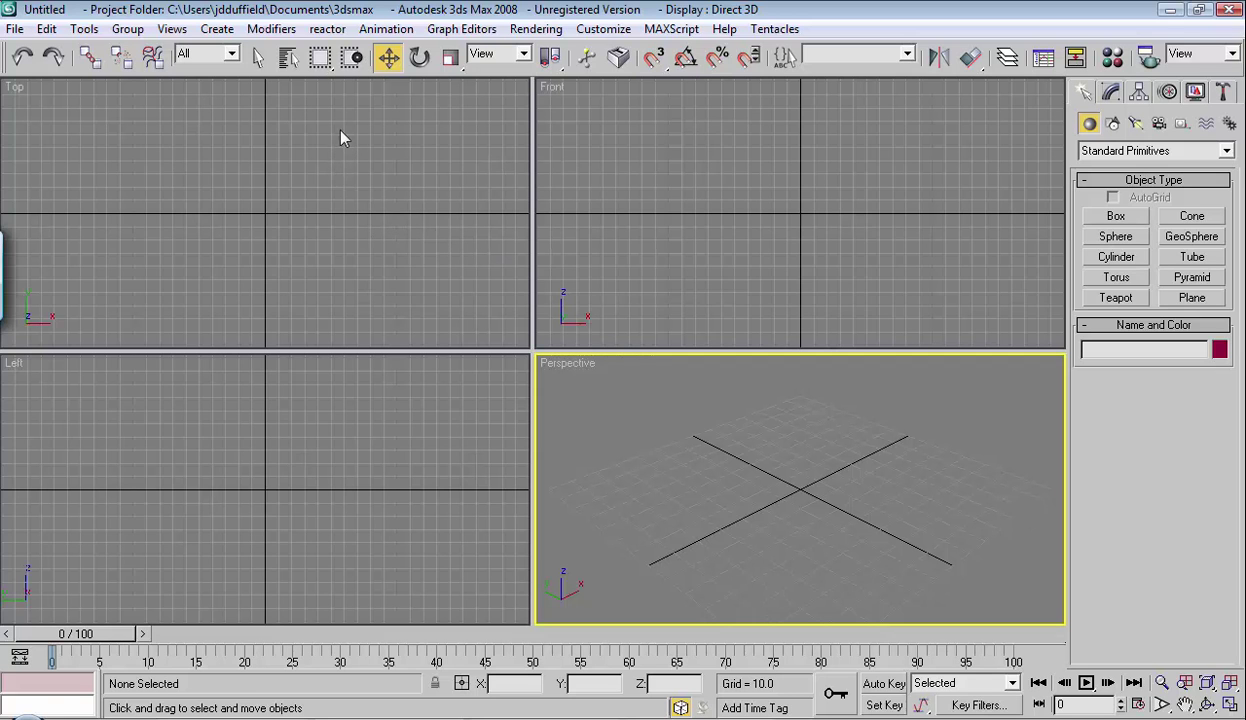
{"action": "left_click", "coordinate": [1128, 219]}
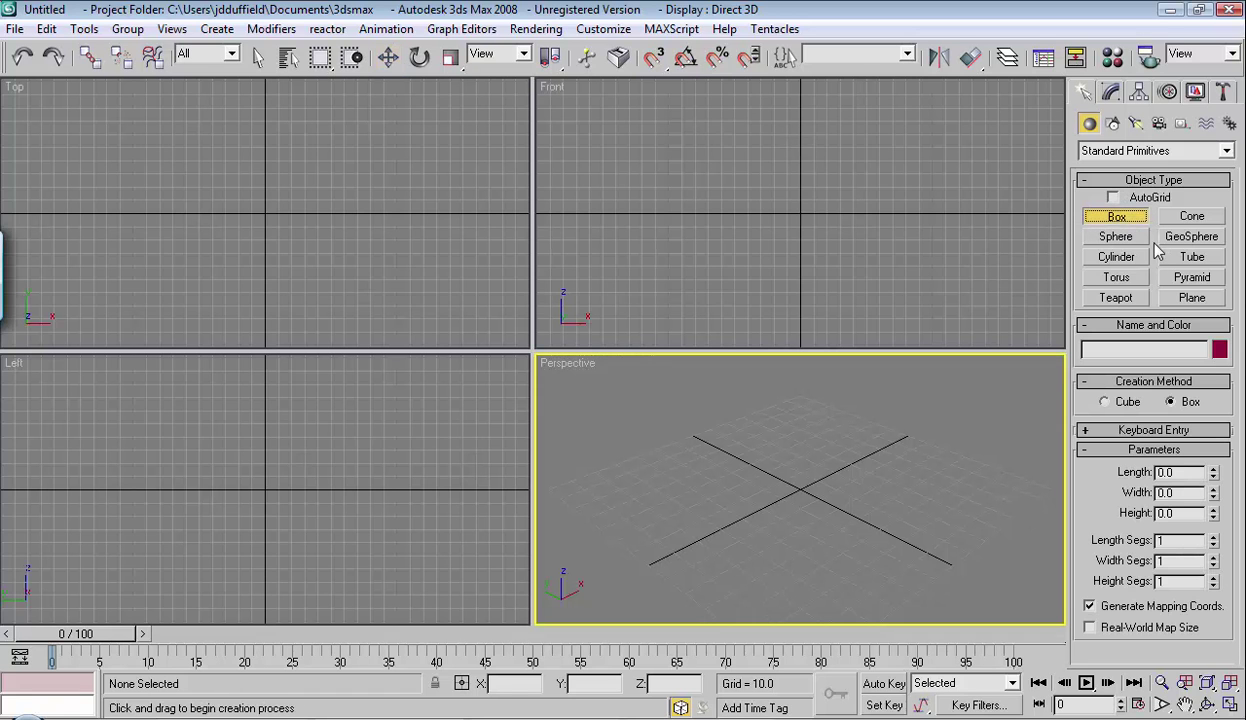
{"action": "left_click", "coordinate": [1195, 216]}
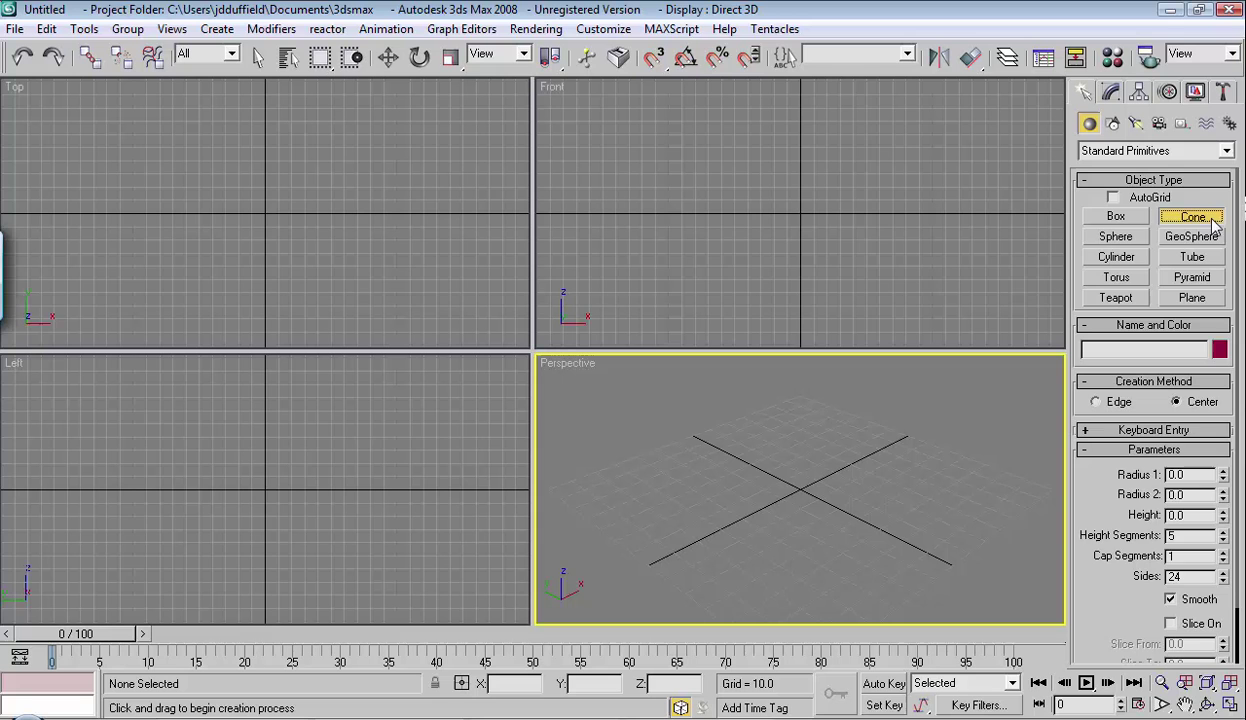
{"action": "left_click", "coordinate": [1116, 237]}
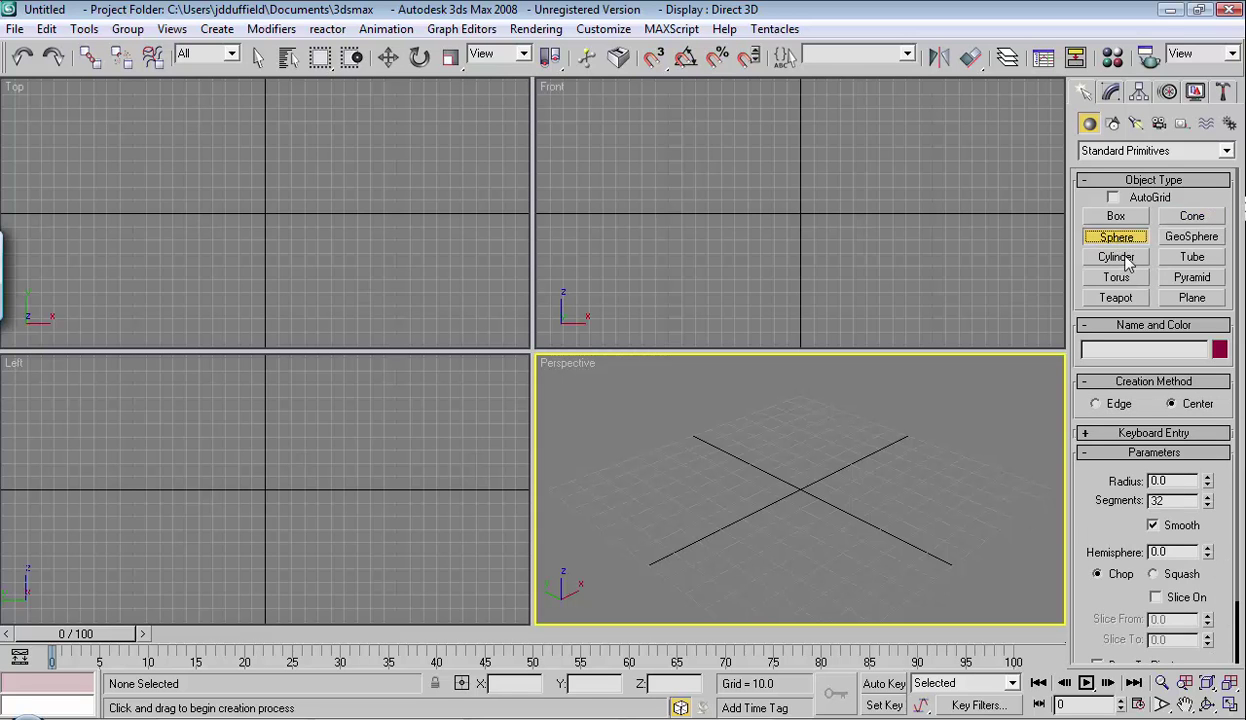
- Create a cylinder at the origin in the Top view, about 19 in radius and 94.5 in height, and deselect it
{"action": "left_click", "coordinate": [1120, 258]}
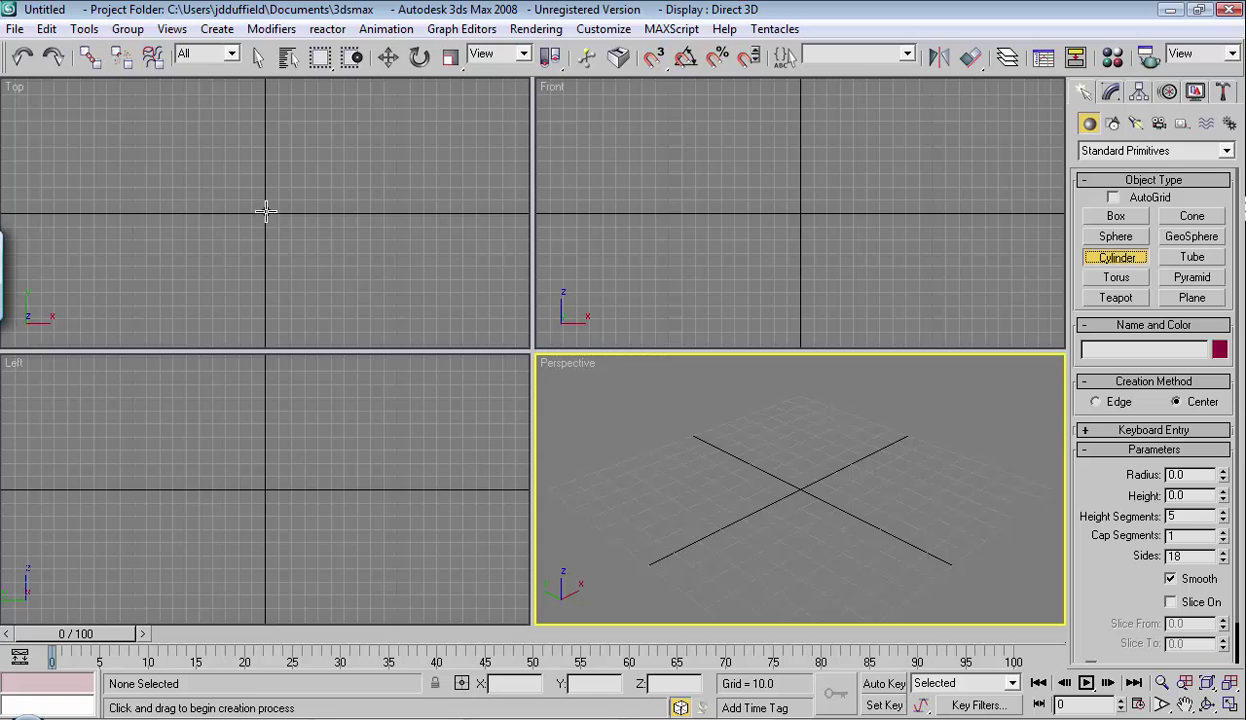
{"action": "left_click_drag", "start_coordinate": [265, 213], "coordinate": [286, 226]}
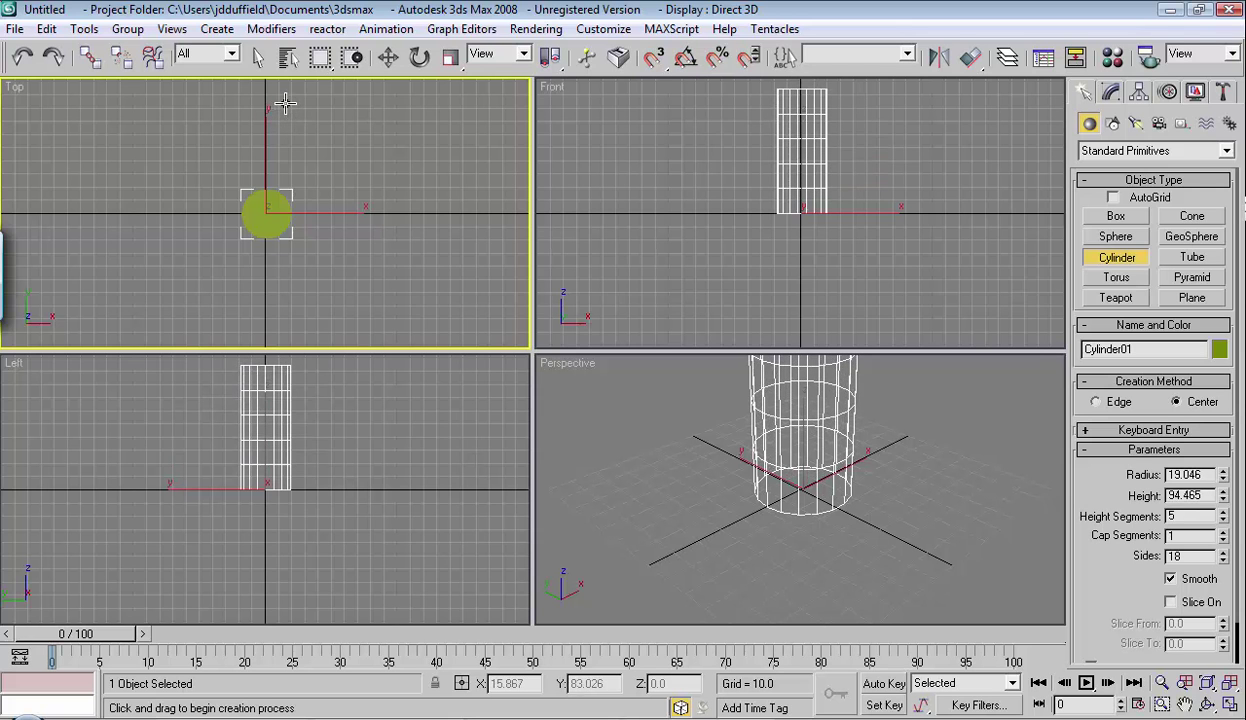
{"action": "left_click", "coordinate": [285, 103]}
{"action": "left_click", "coordinate": [390, 58]}
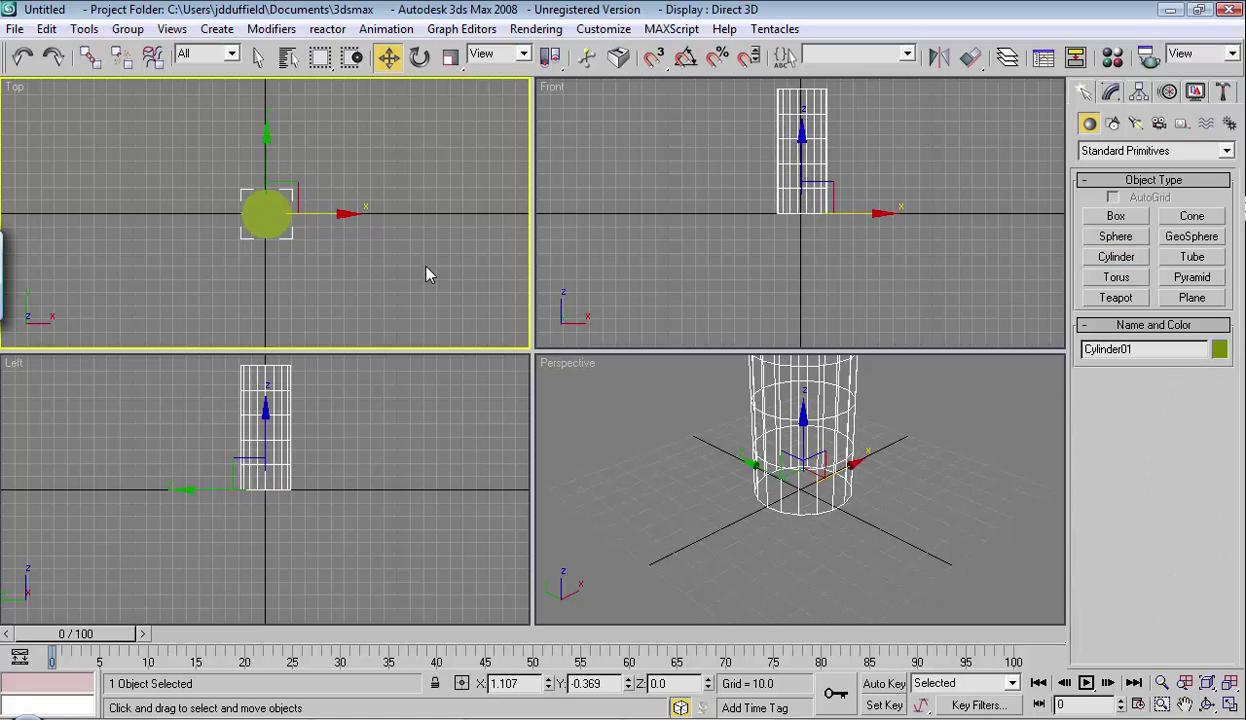
{"action": "left_click", "coordinate": [481, 334]}
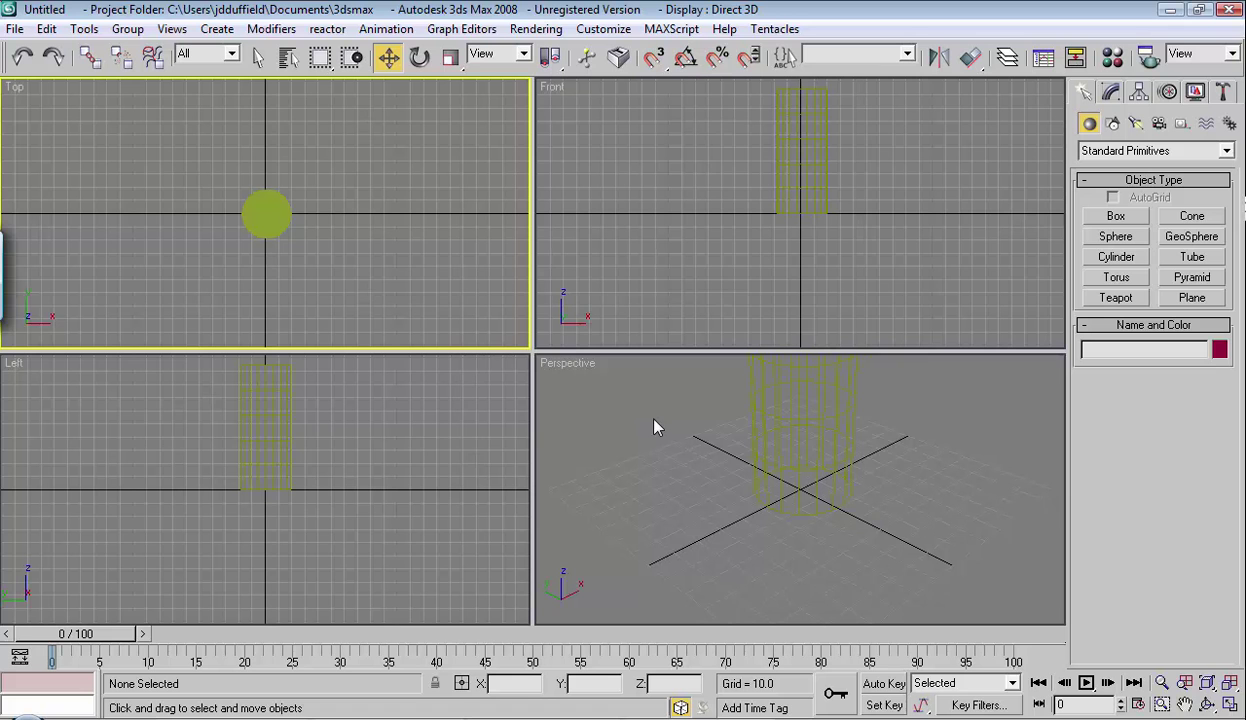
- Change the cylinder's object color to red from the 3ds Max palette and deselect it
{"action": "left_click", "coordinate": [762, 422]}
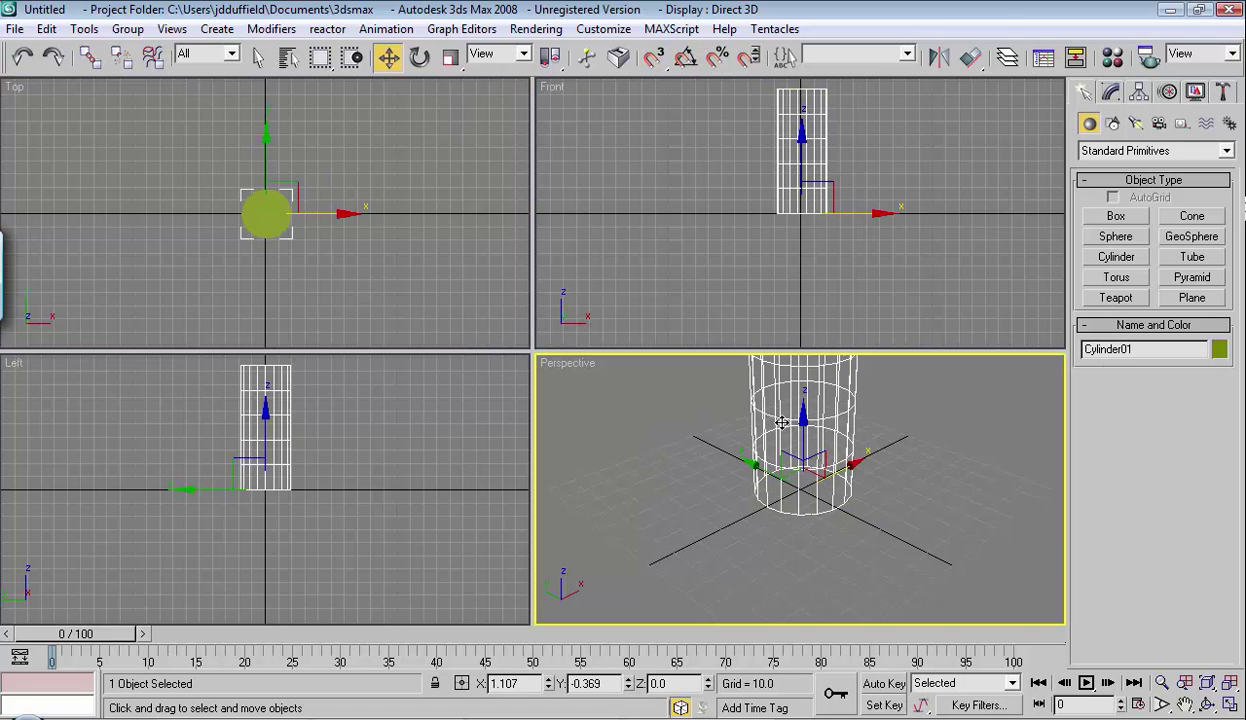
{"action": "left_click", "coordinate": [1218, 349]}
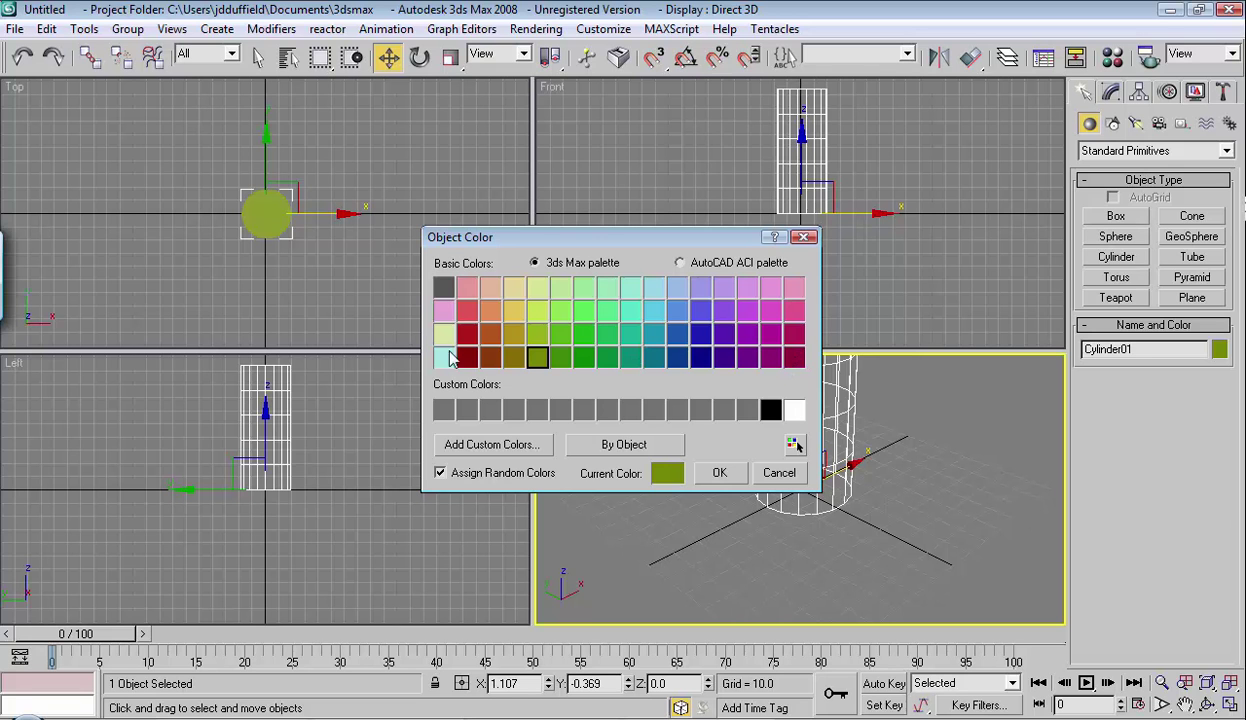
{"action": "left_click", "coordinate": [466, 313]}
{"action": "left_click", "coordinate": [716, 472]}
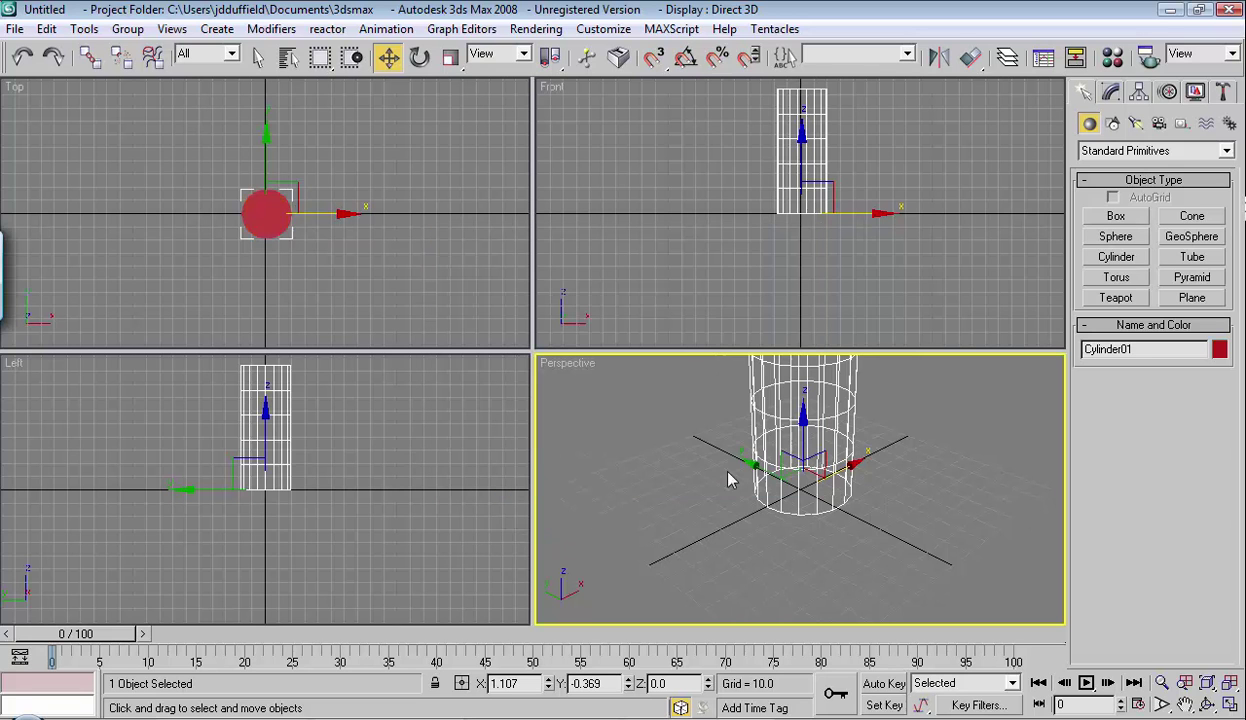
{"action": "left_click", "coordinate": [920, 488]}
- Switch the Front, Left and Perspective viewports from wireframe to shaded display
{"action": "left_click", "coordinate": [442, 437]}
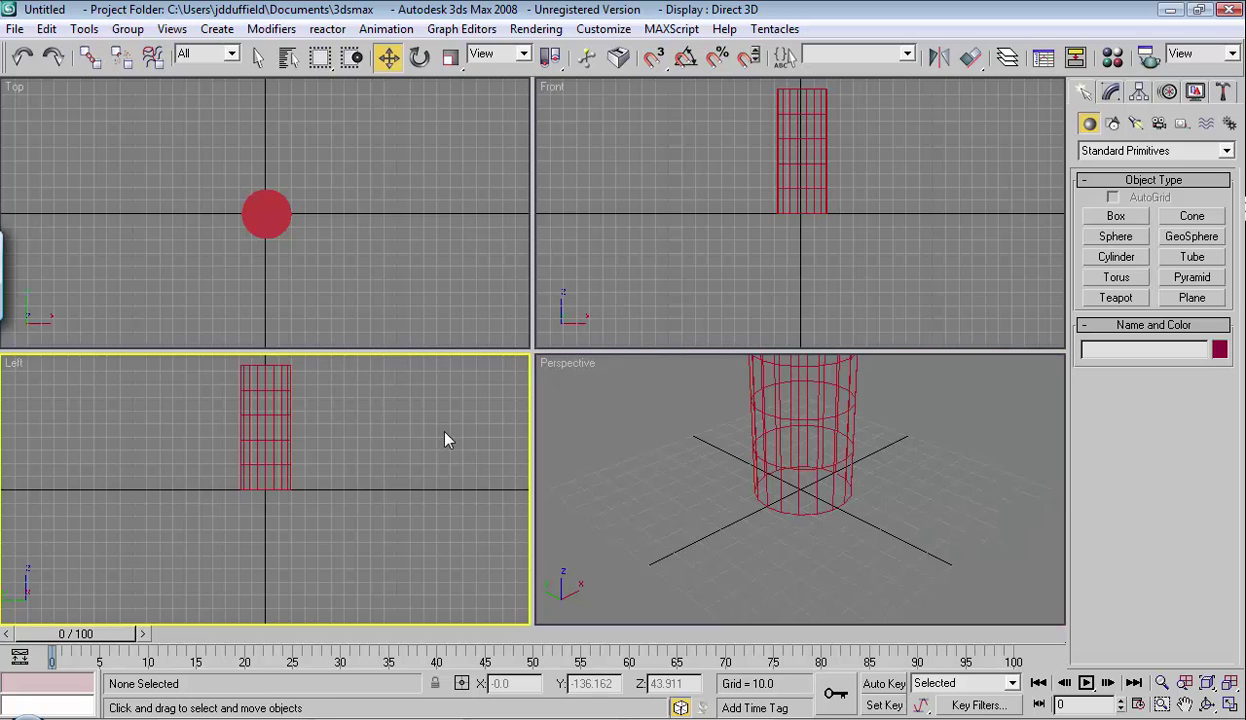
{"action": "key", "text": "F3"}
{"action": "key", "text": "F3"}
{"action": "key", "text": "F3"}
{"action": "key", "text": "F3"}
{"action": "left_click", "coordinate": [658, 308]}
{"action": "key", "text": "F3"}
{"action": "key", "text": "F3"}
{"action": "key", "text": "F3"}
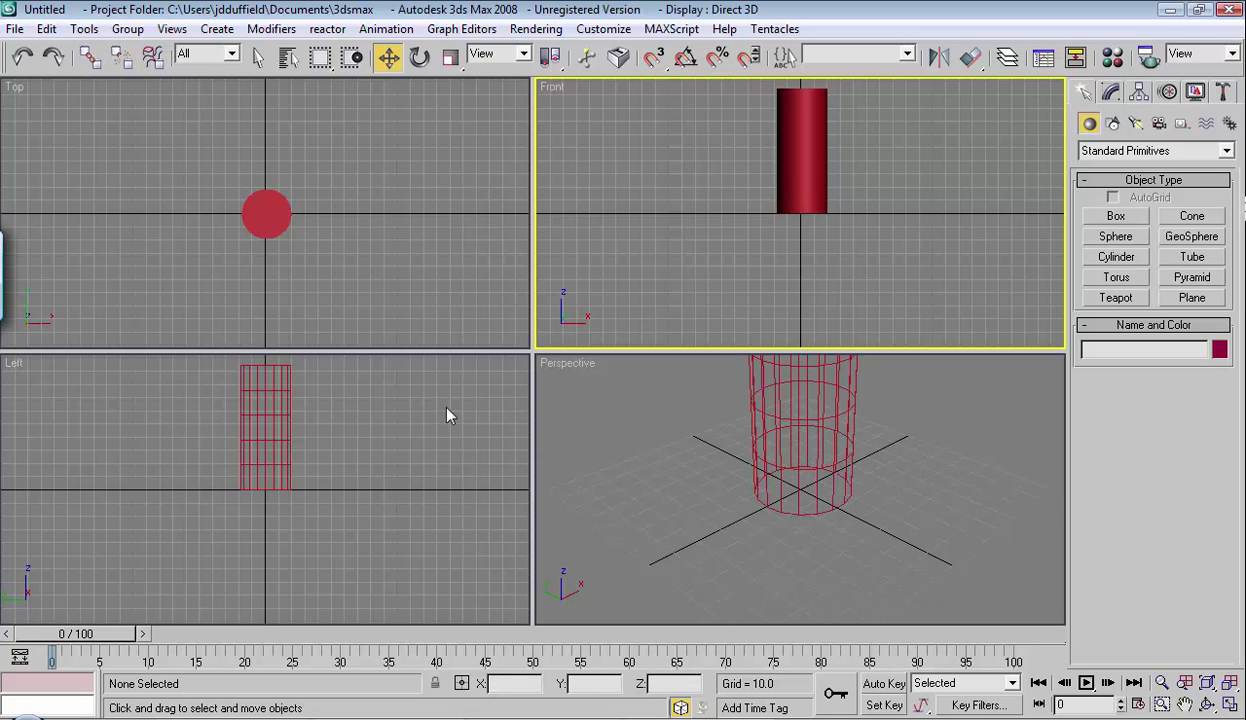
{"action": "left_click", "coordinate": [455, 418]}
{"action": "key", "text": "F3"}
{"action": "left_click", "coordinate": [560, 428]}
{"action": "key", "text": "F3"}
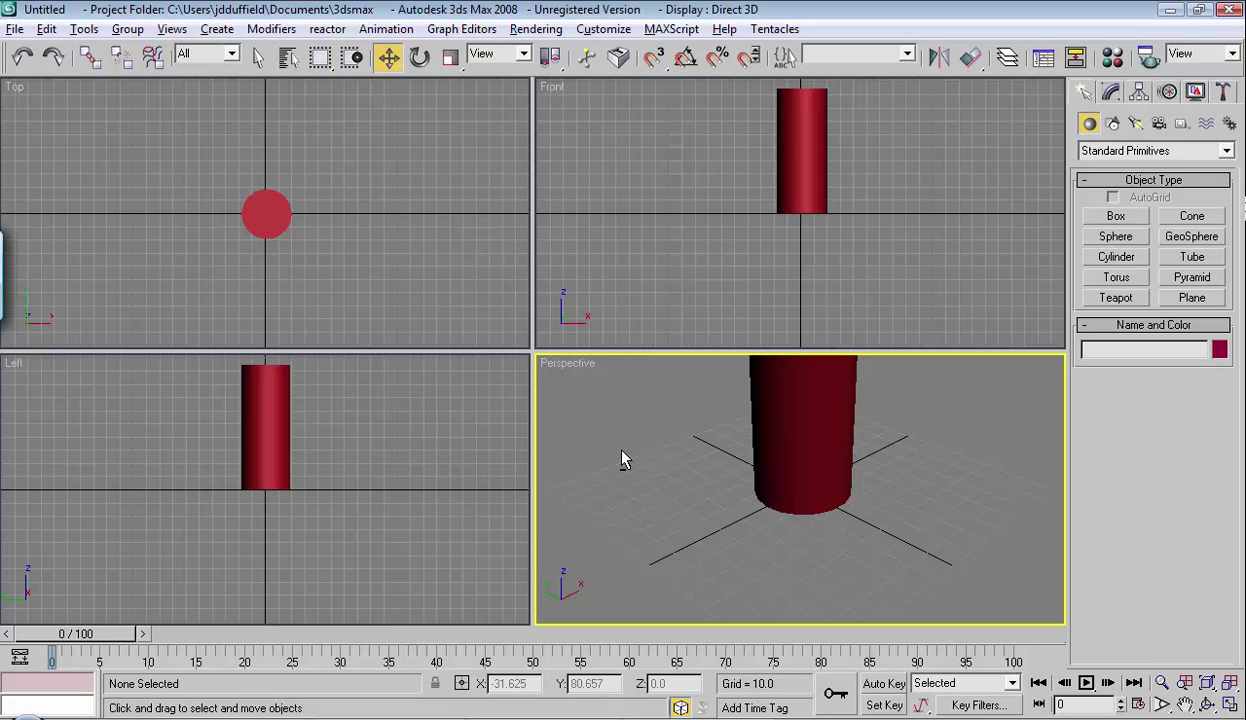
- Maximize the Perspective viewport and frame the whole cylinder in it
{"action": "key", "text": "alt+w"}
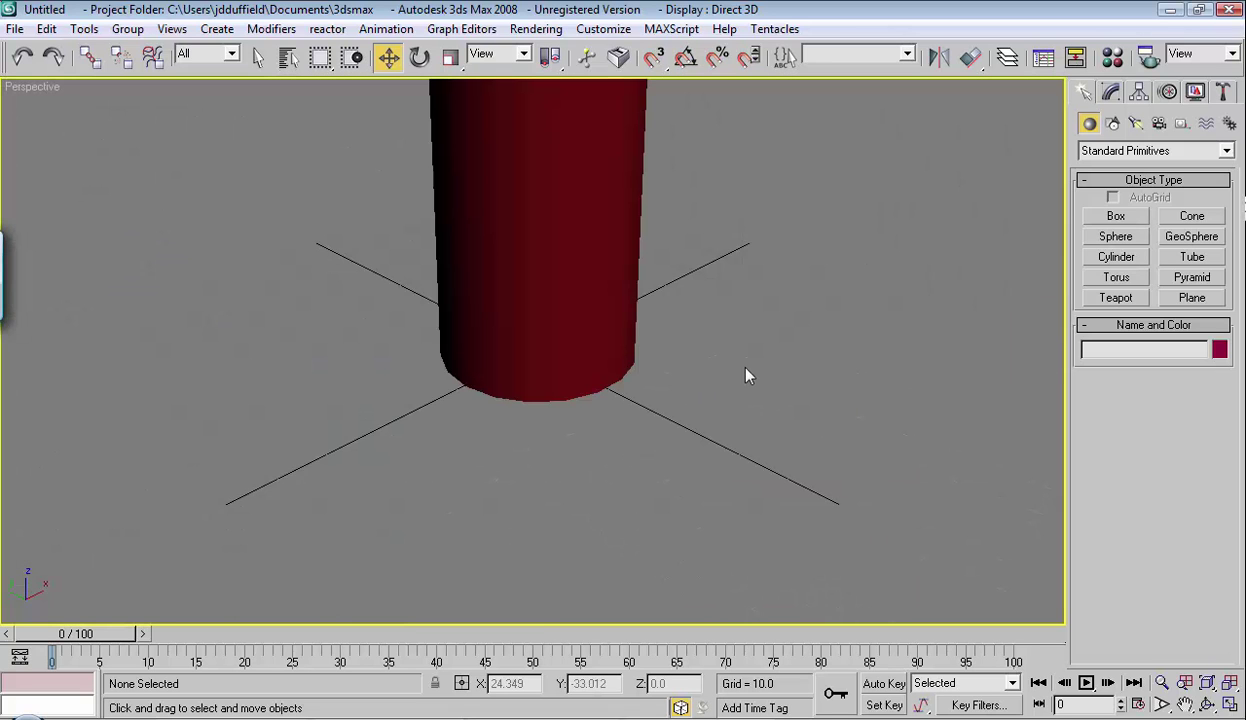
{"action": "left_click", "coordinate": [582, 257]}
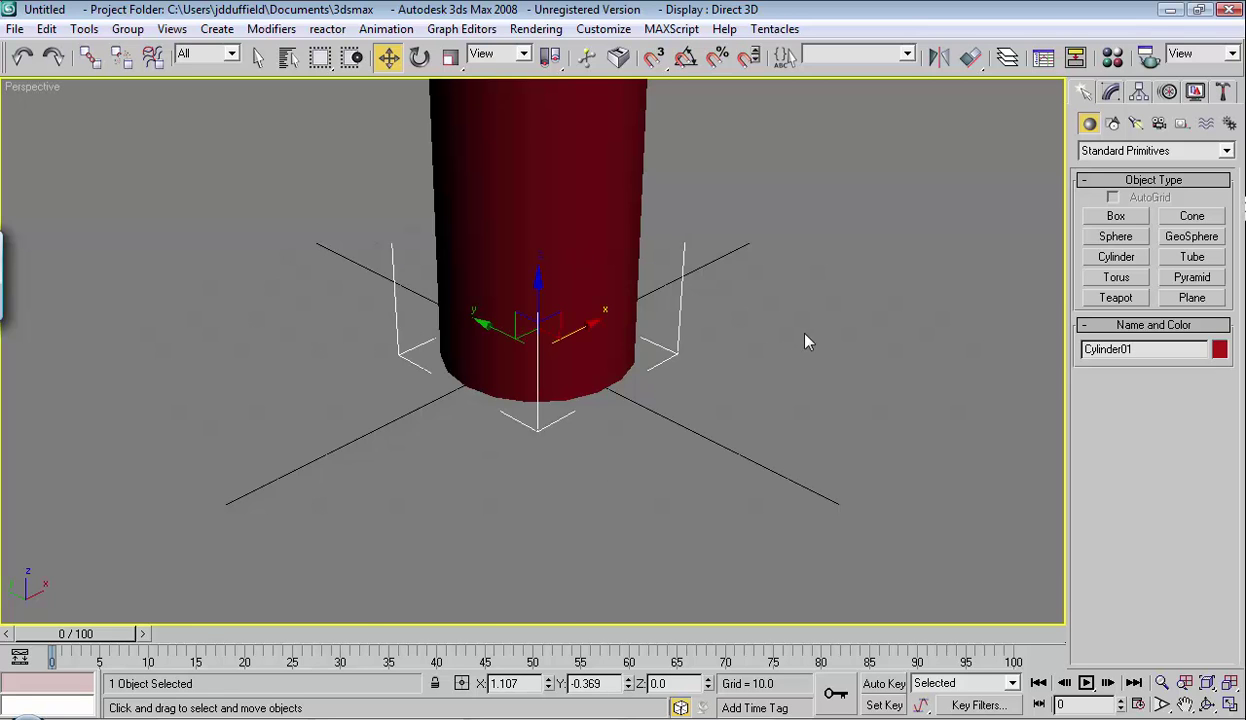
{"action": "key", "text": "z"}
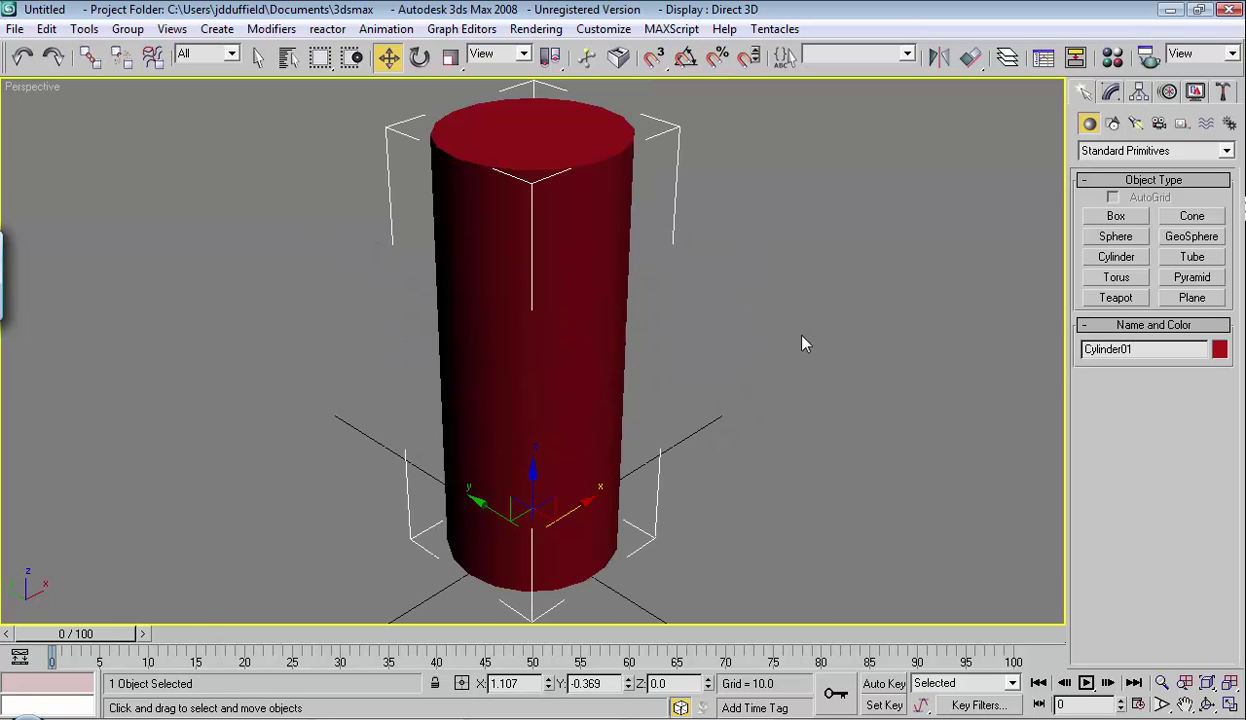
{"action": "left_click", "coordinate": [862, 365]}
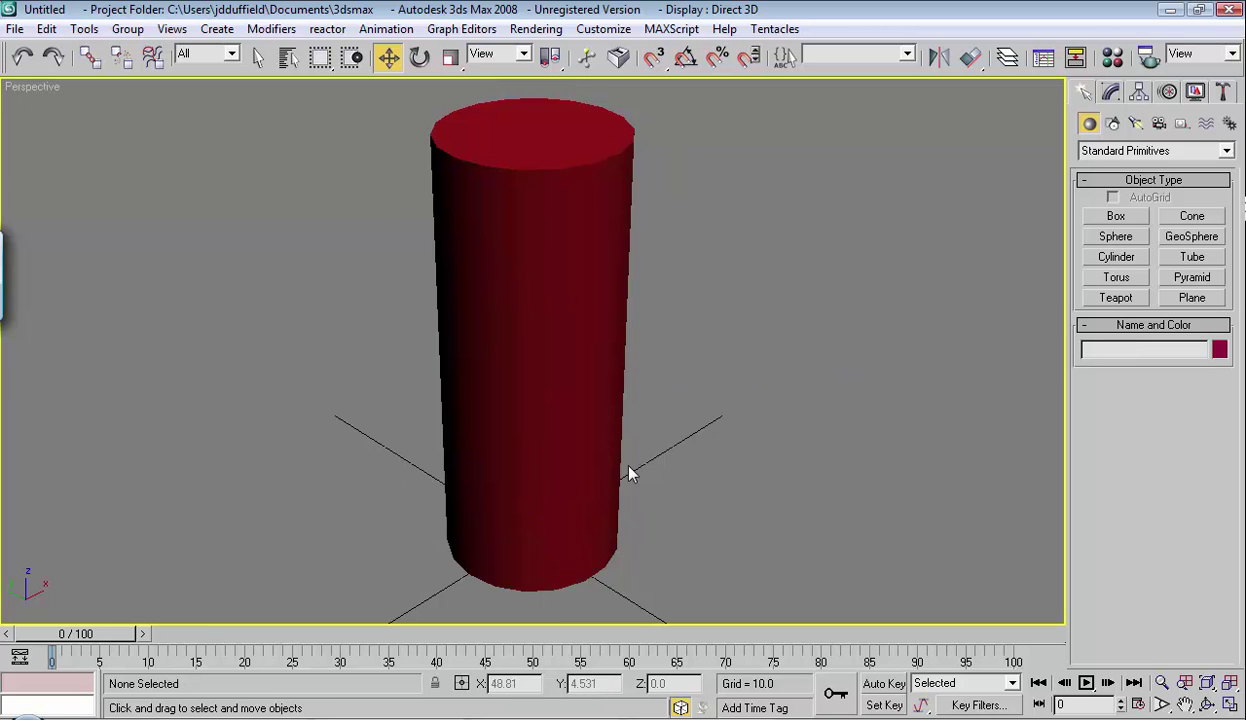
- Orbit and pan the Perspective view to examine the shaded cylinder from different angles
{"action": "left_click", "coordinate": [1208, 705]}
{"action": "left_click_drag", "start_coordinate": [545, 370], "coordinate": [600, 394]}
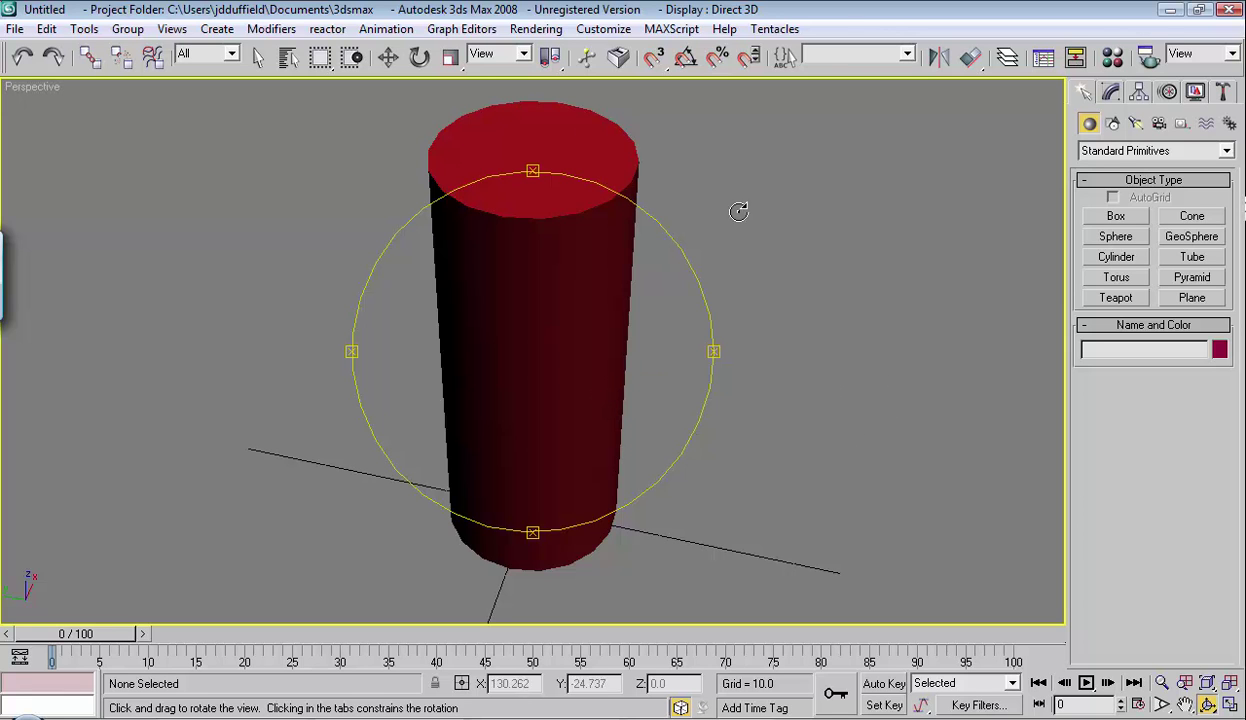
{"action": "left_click", "coordinate": [388, 57]}
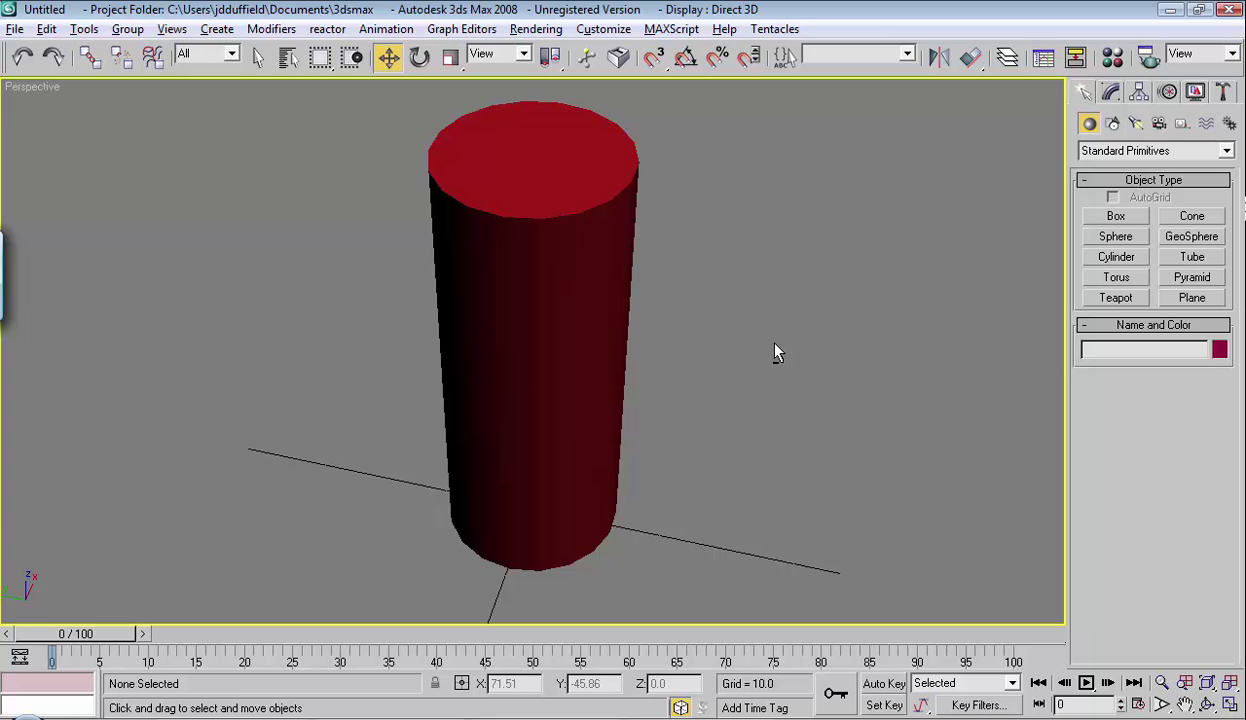
{"action": "mouse_move", "coordinate": [776, 352]}
{"action": "middle_mouse_down", "text": "alt"}
{"action": "mouse_move", "coordinate": [737, 375]}
{"action": "mouse_move", "coordinate": [628, 387]}
{"action": "mouse_move", "coordinate": [548, 306]}
{"action": "mouse_move", "coordinate": [704, 331]}
{"action": "mouse_move", "coordinate": [692, 364]}
{"action": "mouse_move", "coordinate": [601, 318]}
{"action": "mouse_move", "coordinate": [848, 331]}
{"action": "mouse_move", "coordinate": [681, 392]}
{"action": "mouse_move", "coordinate": [704, 309]}
{"action": "mouse_move", "coordinate": [829, 297]}
{"action": "mouse_move", "coordinate": [727, 373]}
{"action": "mouse_move", "coordinate": [700, 333]}
{"action": "mouse_move", "coordinate": [745, 348]}
{"action": "mouse_move", "coordinate": [715, 350]}
{"action": "mouse_move", "coordinate": [756, 370]}
{"action": "mouse_move", "coordinate": [758, 346]}
{"action": "middle_mouse_up", "text": "alt"}
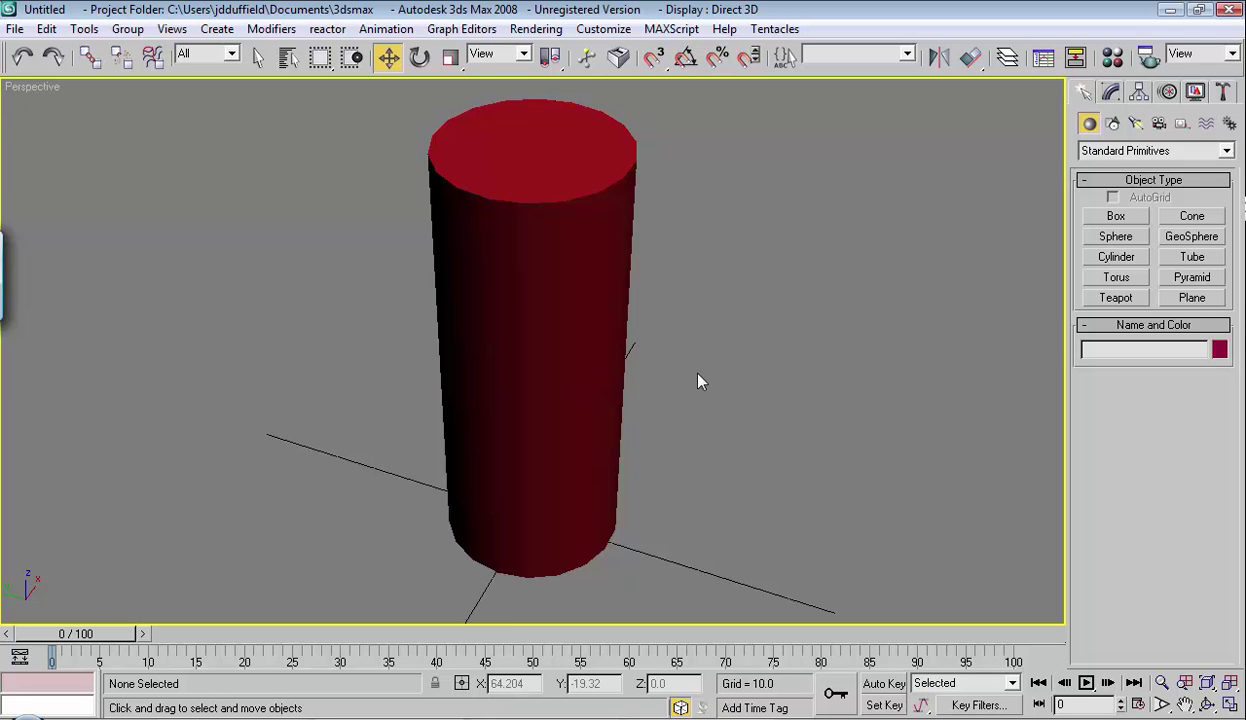
{"action": "middle_click_drag", "start_coordinate": [702, 380], "coordinate": [803, 358]}
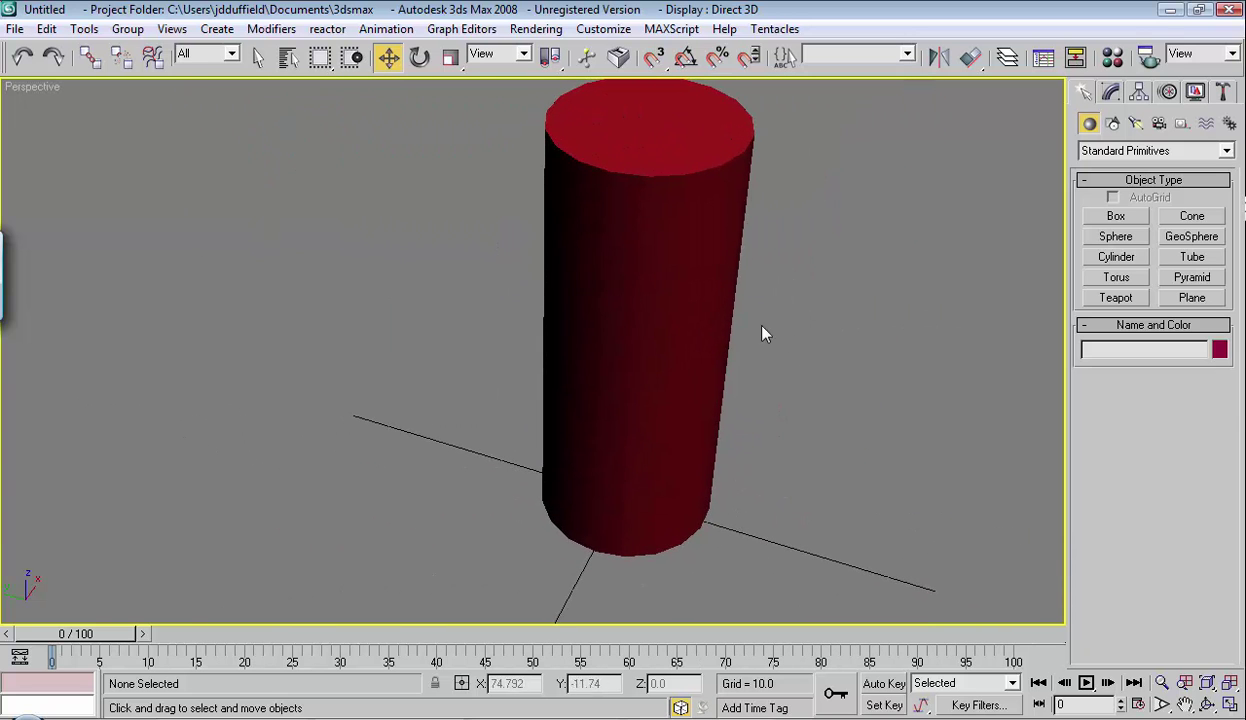
{"action": "left_click", "coordinate": [1186, 705]}
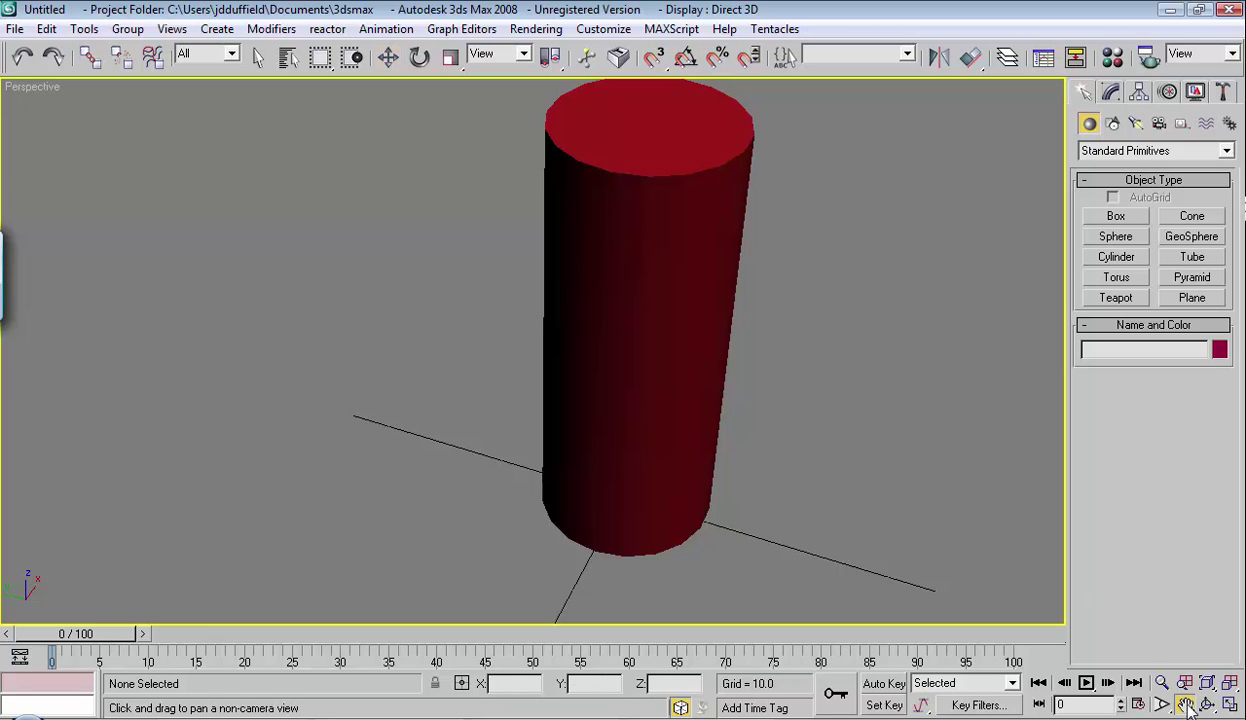
{"action": "left_click_drag", "start_coordinate": [779, 306], "coordinate": [725, 336]}
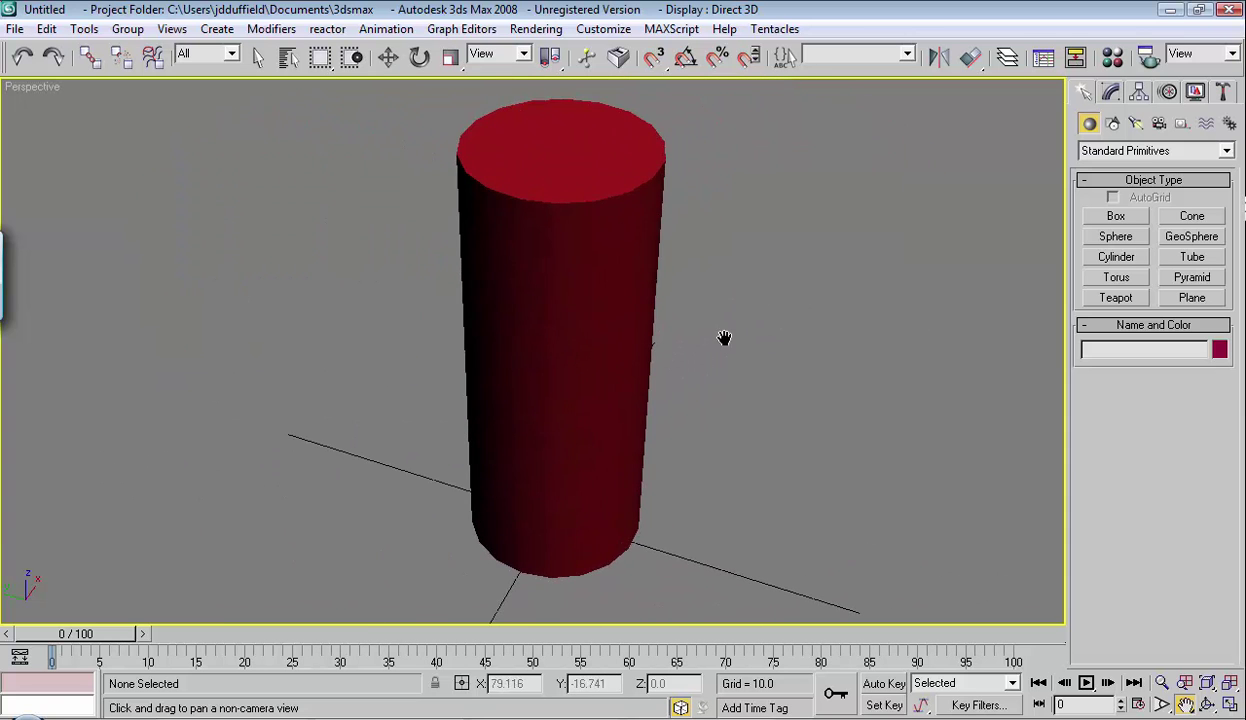
{"action": "left_click", "coordinate": [390, 57]}
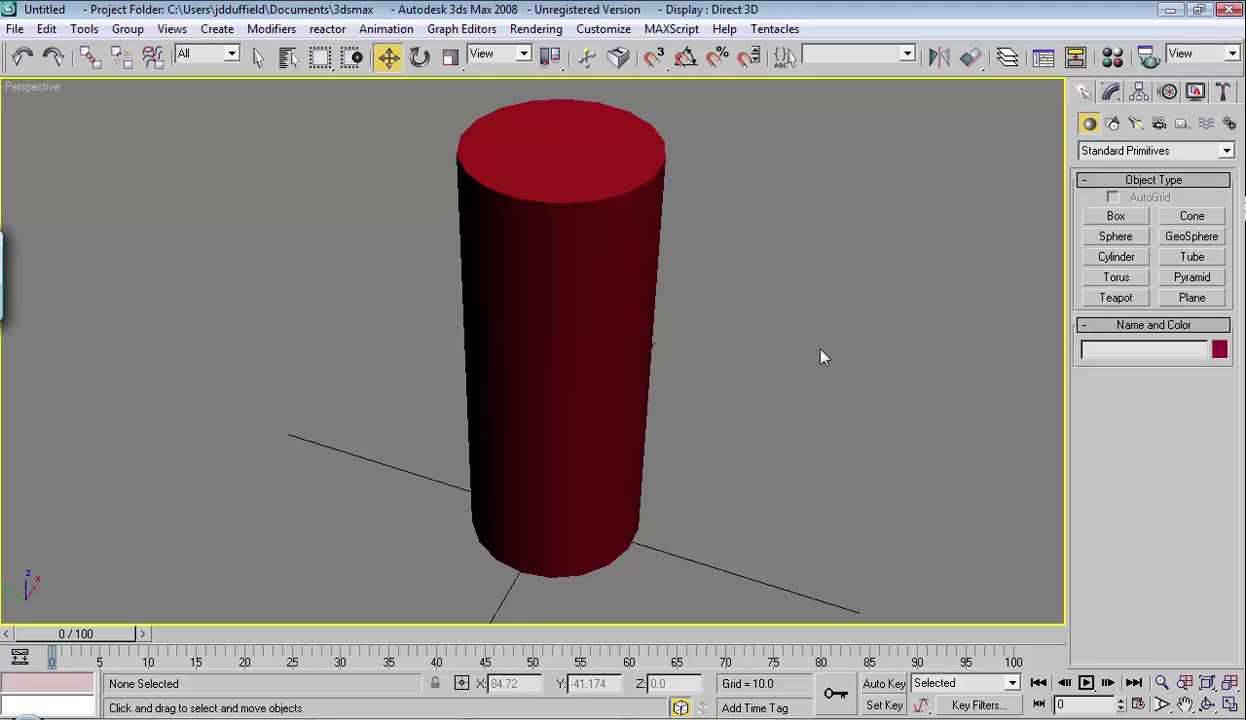
{"action": "middle_click_drag", "start_coordinate": [820, 356], "coordinate": [885, 331]}
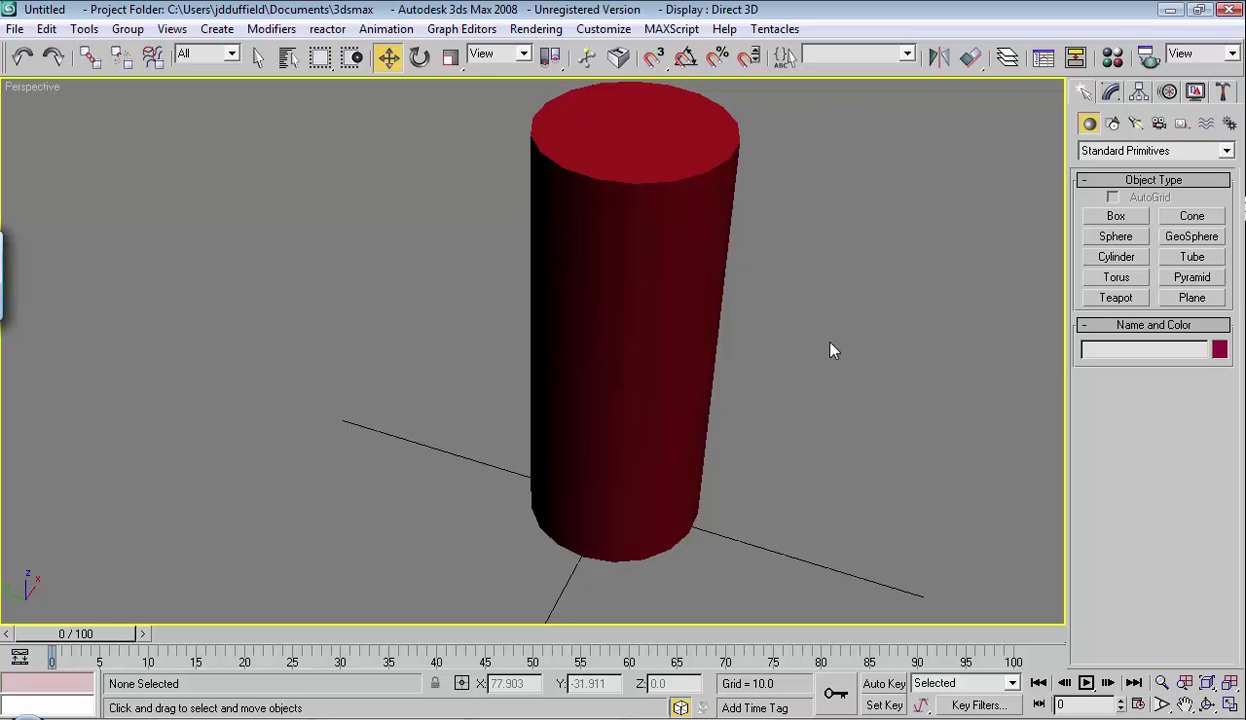
- Show the Perspective viewport in wireframe and convert the cylinder to an Editable Poly
{"action": "key", "text": "F3"}
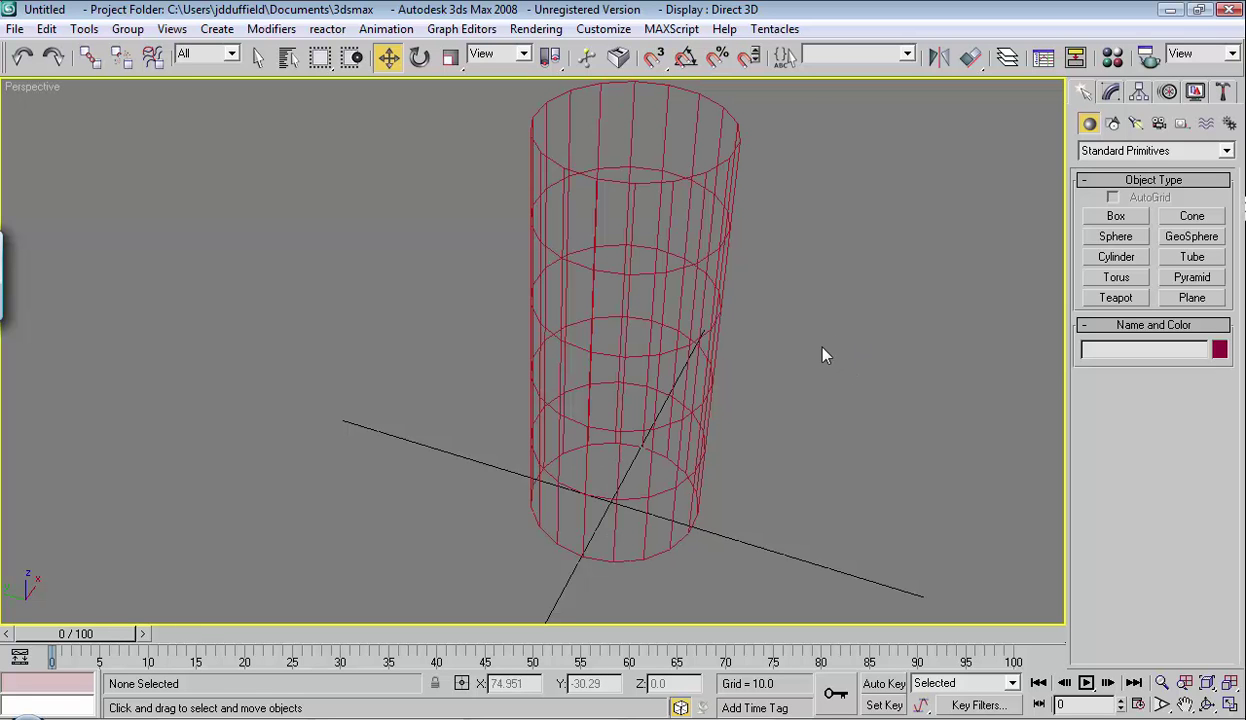
{"action": "left_click", "coordinate": [628, 262]}
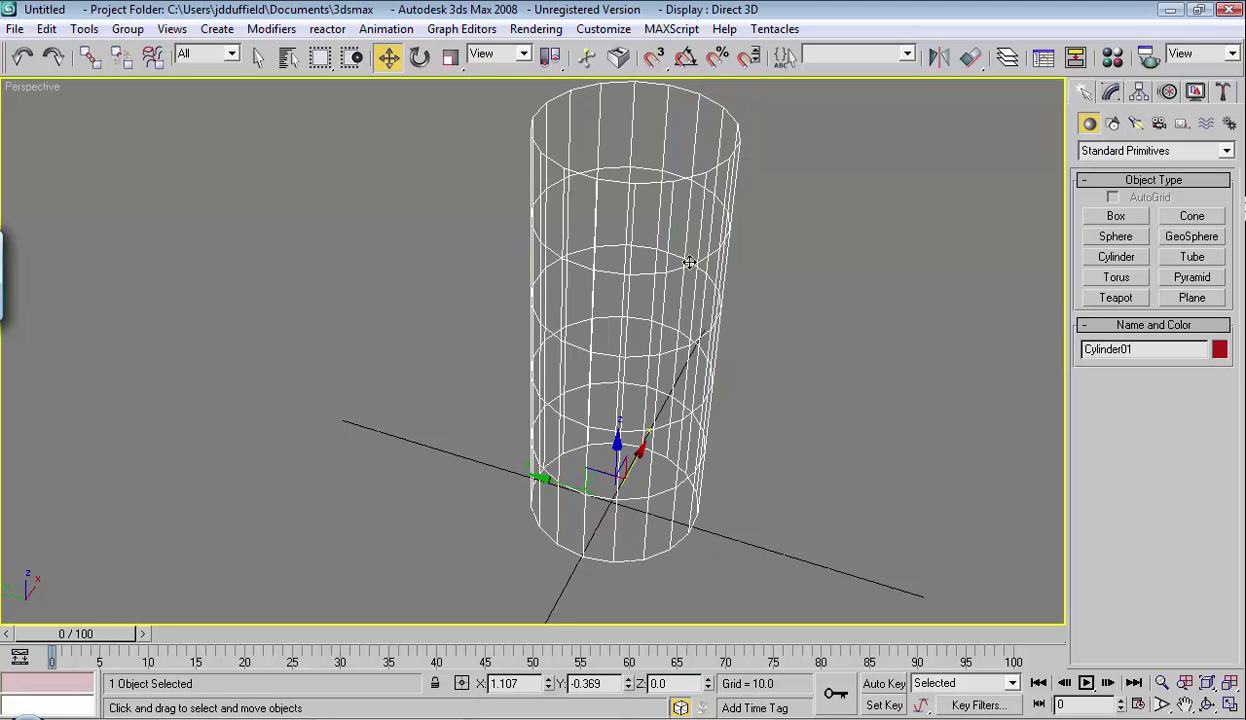
{"action": "right_click", "coordinate": [669, 242]}
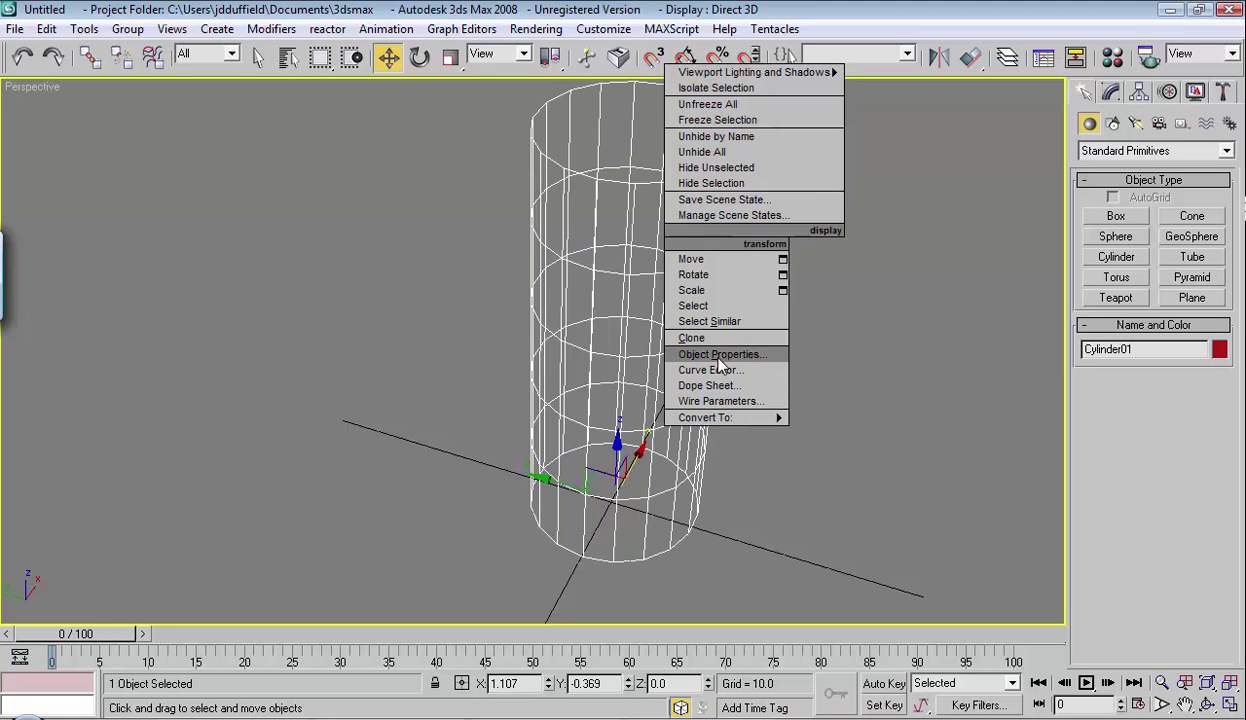
{"action": "mouse_move", "coordinate": [744, 420]}
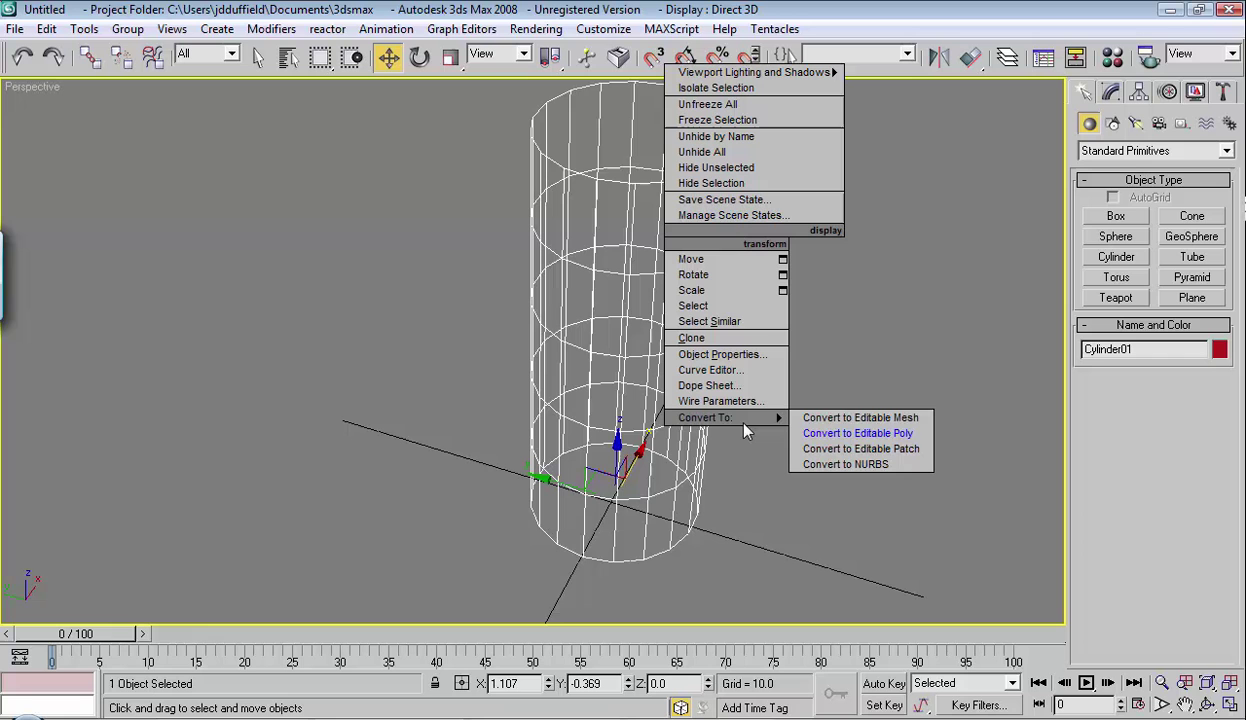
{"action": "left_click", "coordinate": [897, 435]}
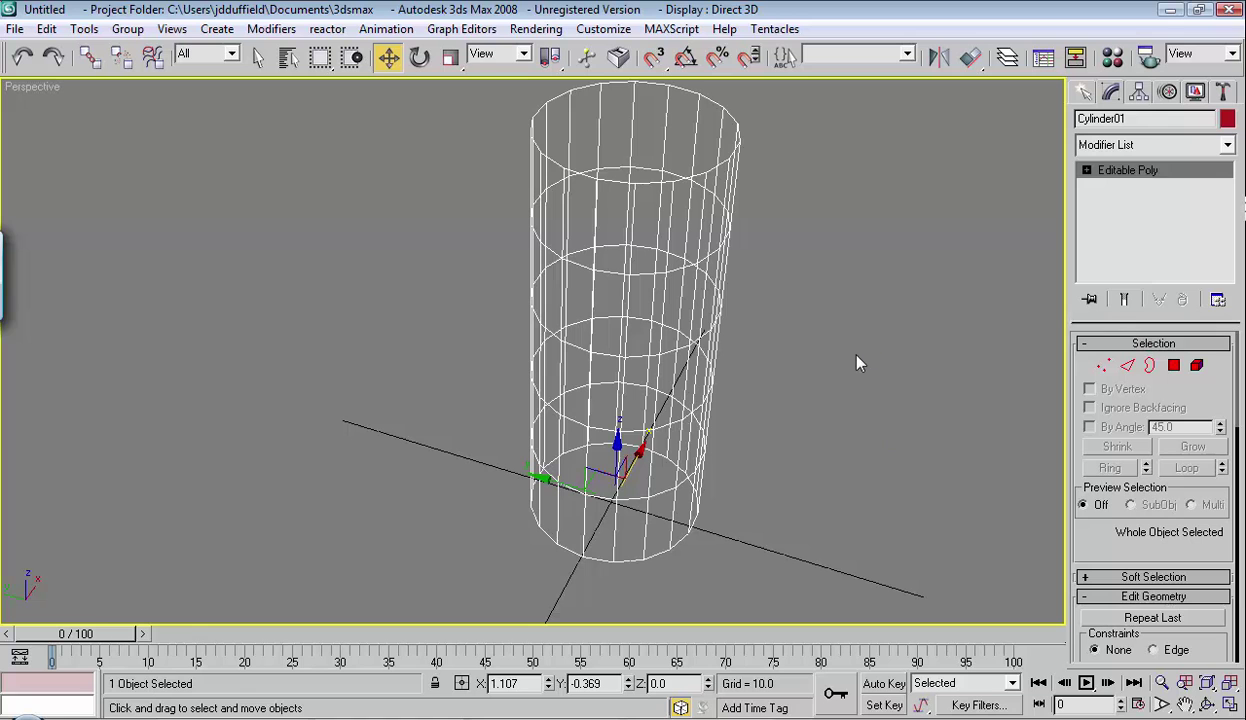
- Enter the Vertex sub-object level of the editable poly cylinder to inspect its vertices up close
{"action": "left_click", "coordinate": [1087, 171]}
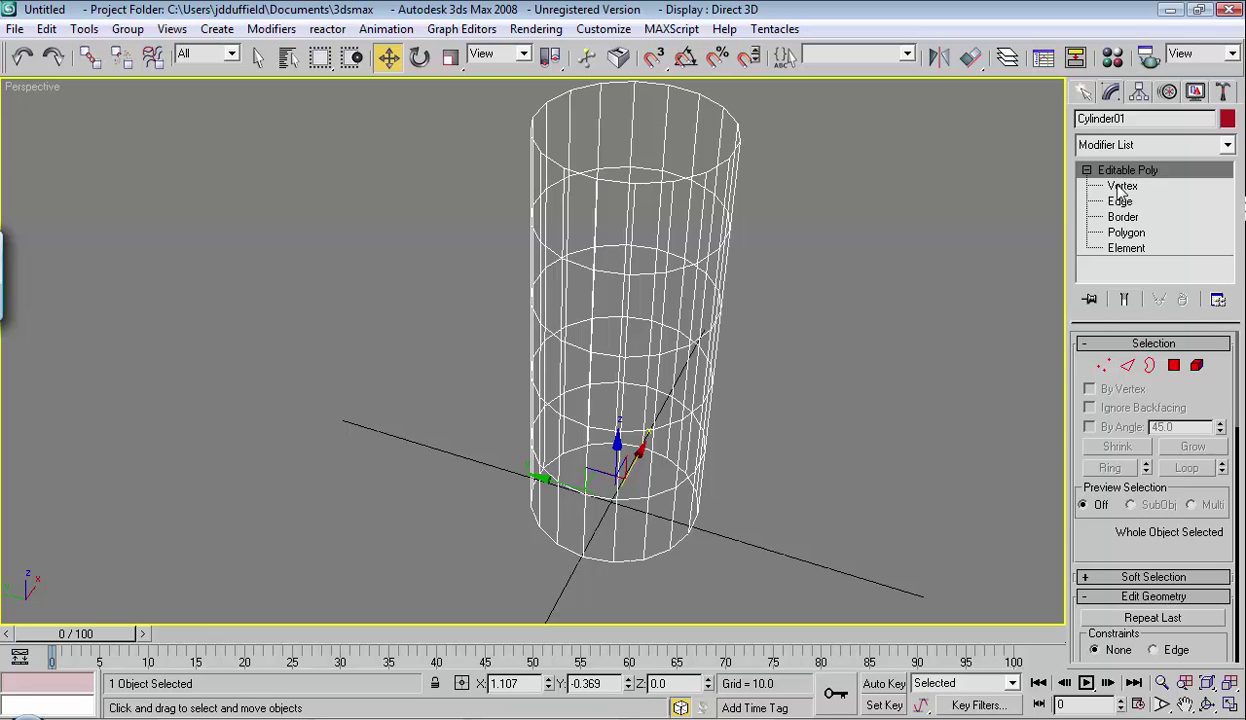
{"action": "left_click", "coordinate": [1120, 187]}
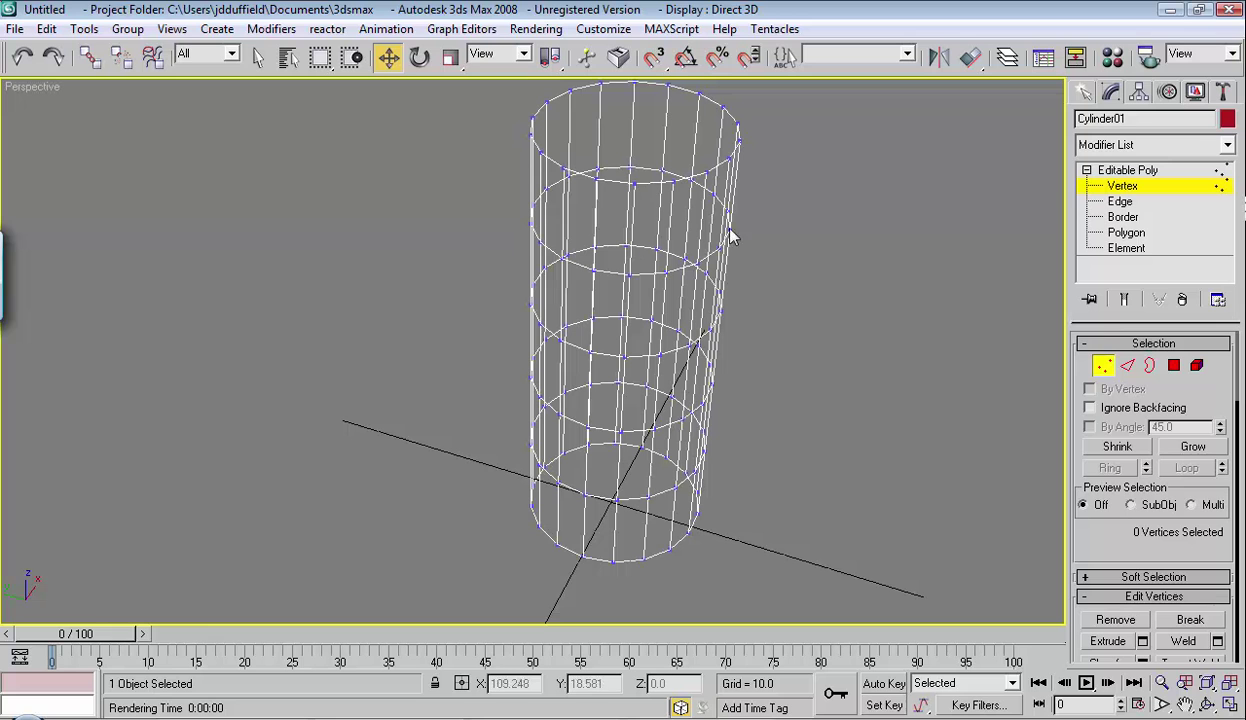
{"action": "right_click", "coordinate": [623, 295]}
{"action": "left_click", "coordinate": [790, 346]}
{"action": "scroll", "coordinate": [695, 365], "scroll_direction": "up", "scroll_amount": 6}
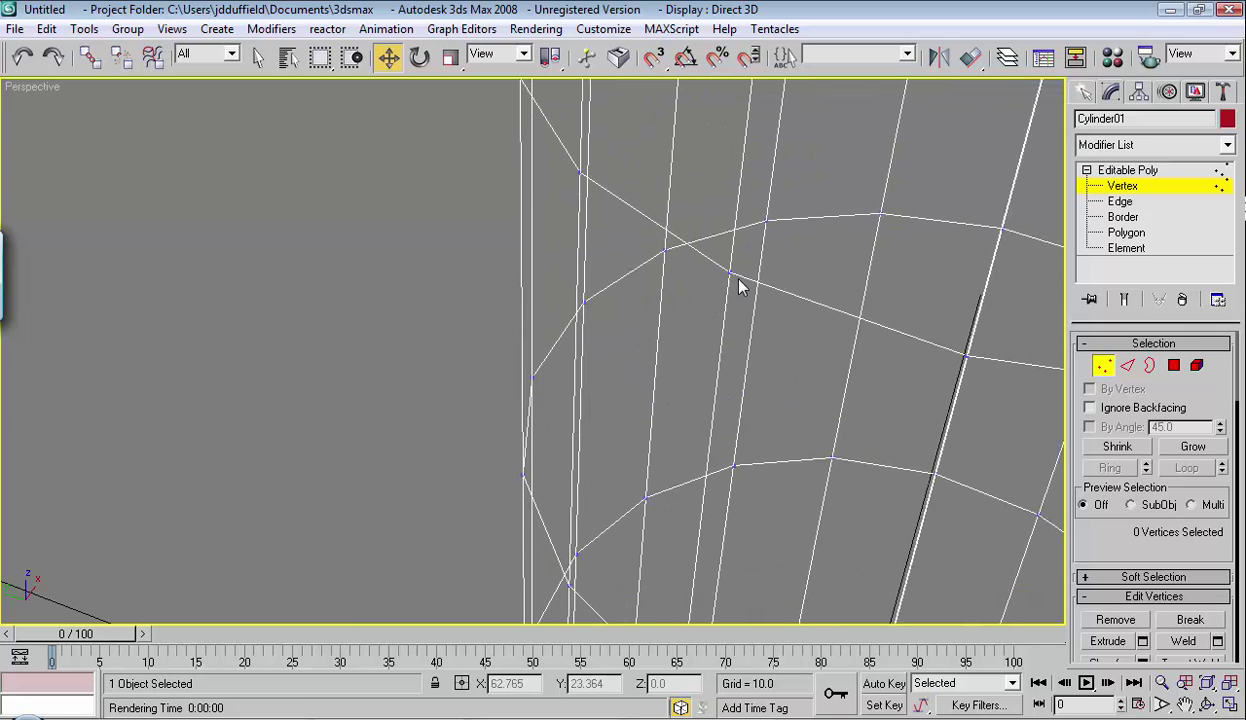
- Select one edge of the cylinder, look through the sub-object levels up to Polygon, and leave sub-object editing with the cylinder deselected
{"action": "left_click", "coordinate": [1100, 201]}
{"action": "left_click", "coordinate": [830, 309]}
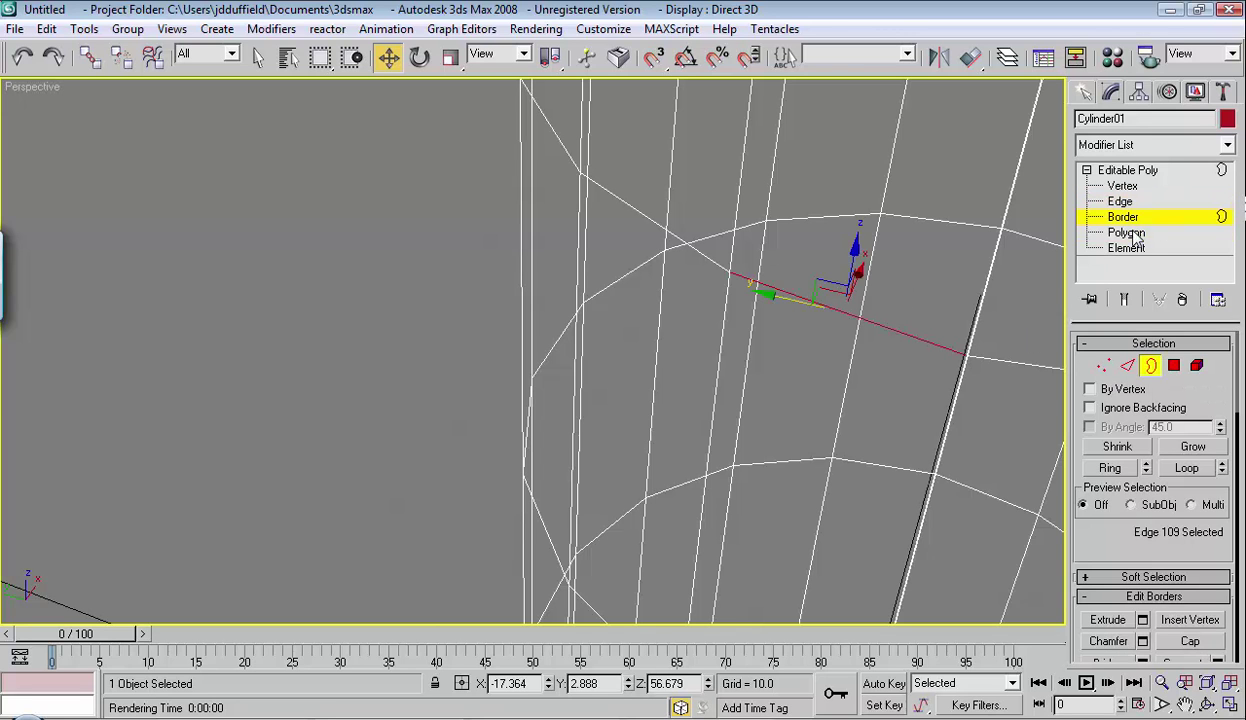
{"action": "left_click", "coordinate": [1130, 234]}
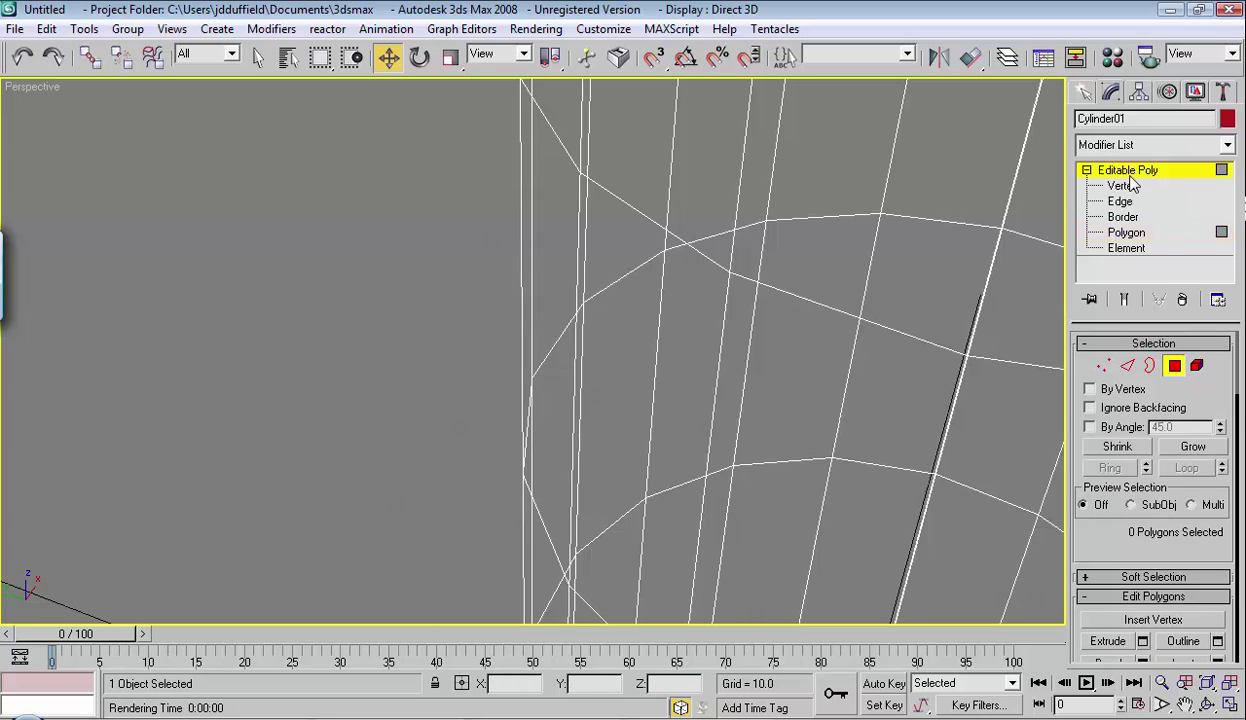
{"action": "left_click", "coordinate": [1100, 172]}
{"action": "left_click", "coordinate": [390, 280]}
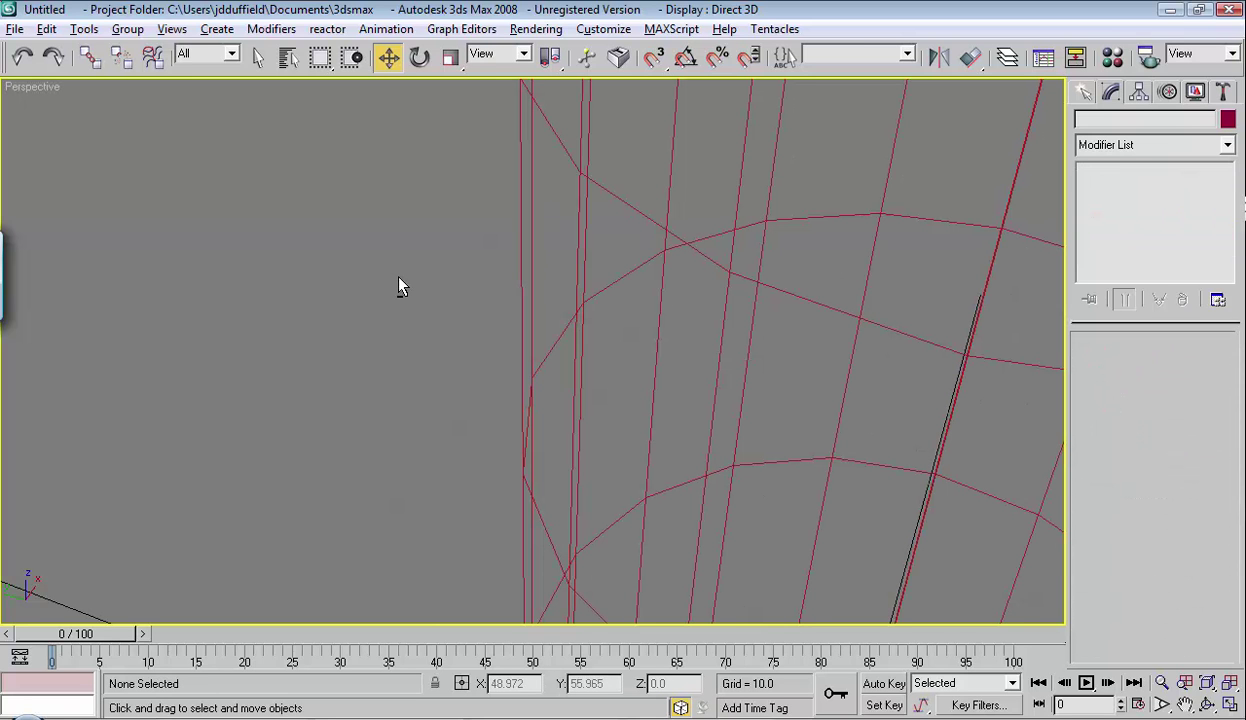
- Restore the four-viewport layout and frame the whole cylinder in every viewport
{"action": "key", "text": "alt+w"}
{"action": "left_click", "coordinate": [634, 311]}
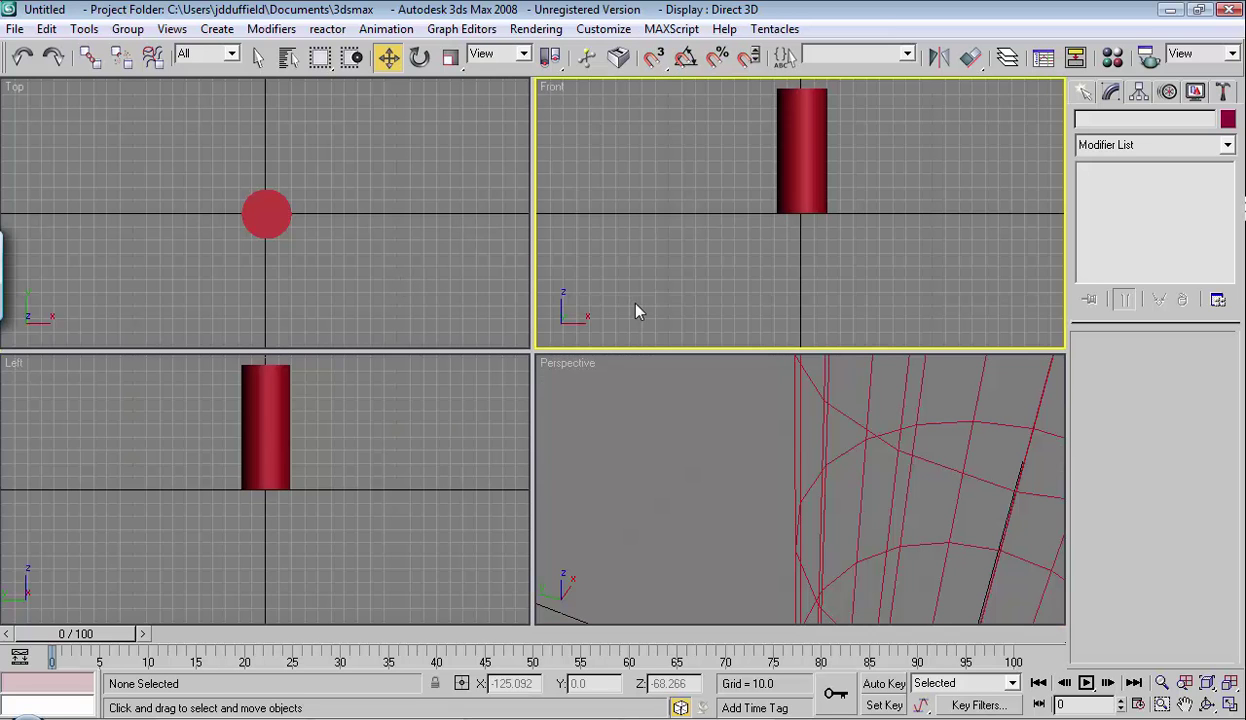
{"action": "key", "text": "ctrl+shift+z"}
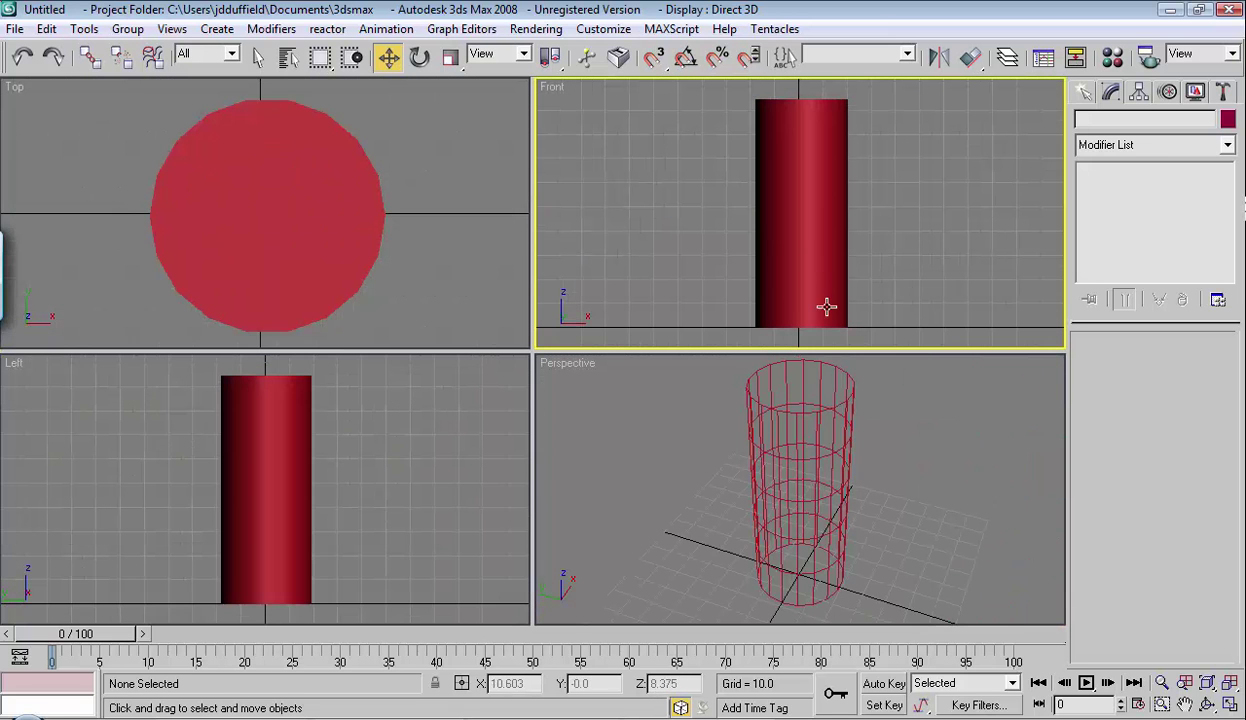
- Switch the Left, Front and Top viewports to wireframe display
{"action": "left_click", "coordinate": [672, 450]}
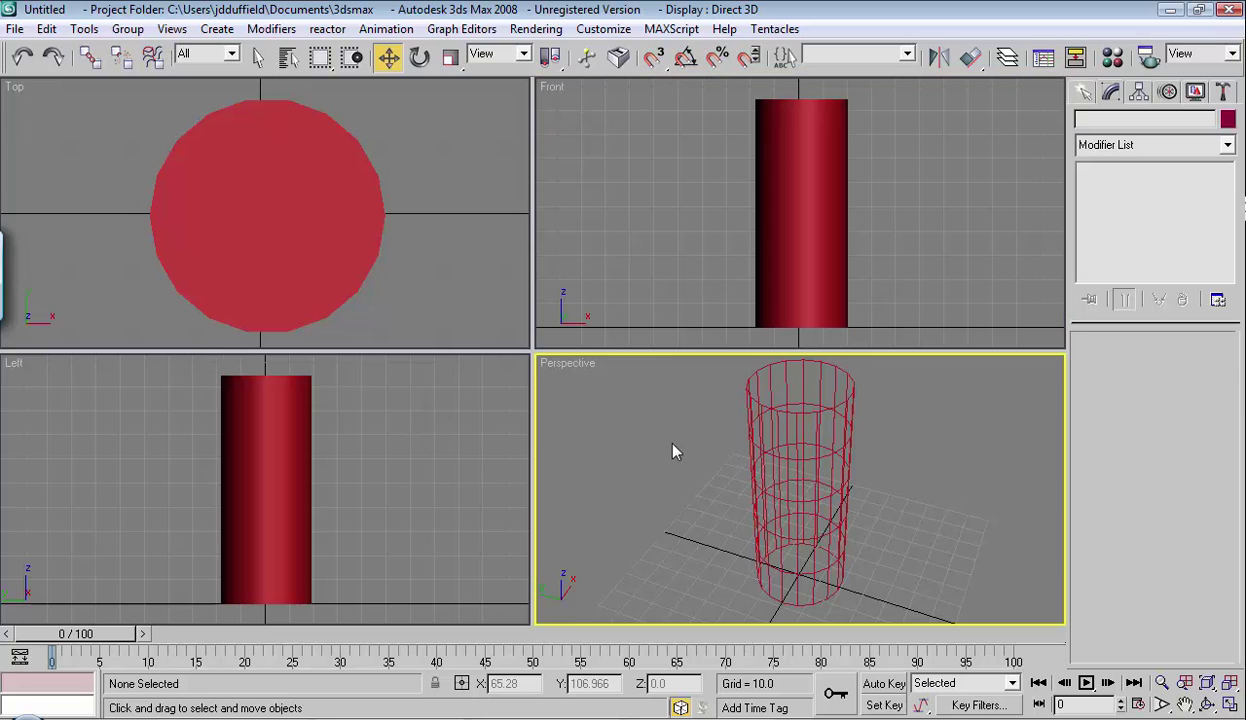
{"action": "left_click", "coordinate": [493, 427]}
{"action": "key", "text": "F3"}
{"action": "left_click", "coordinate": [596, 282]}
{"action": "key", "text": "F3"}
{"action": "left_click", "coordinate": [463, 262]}
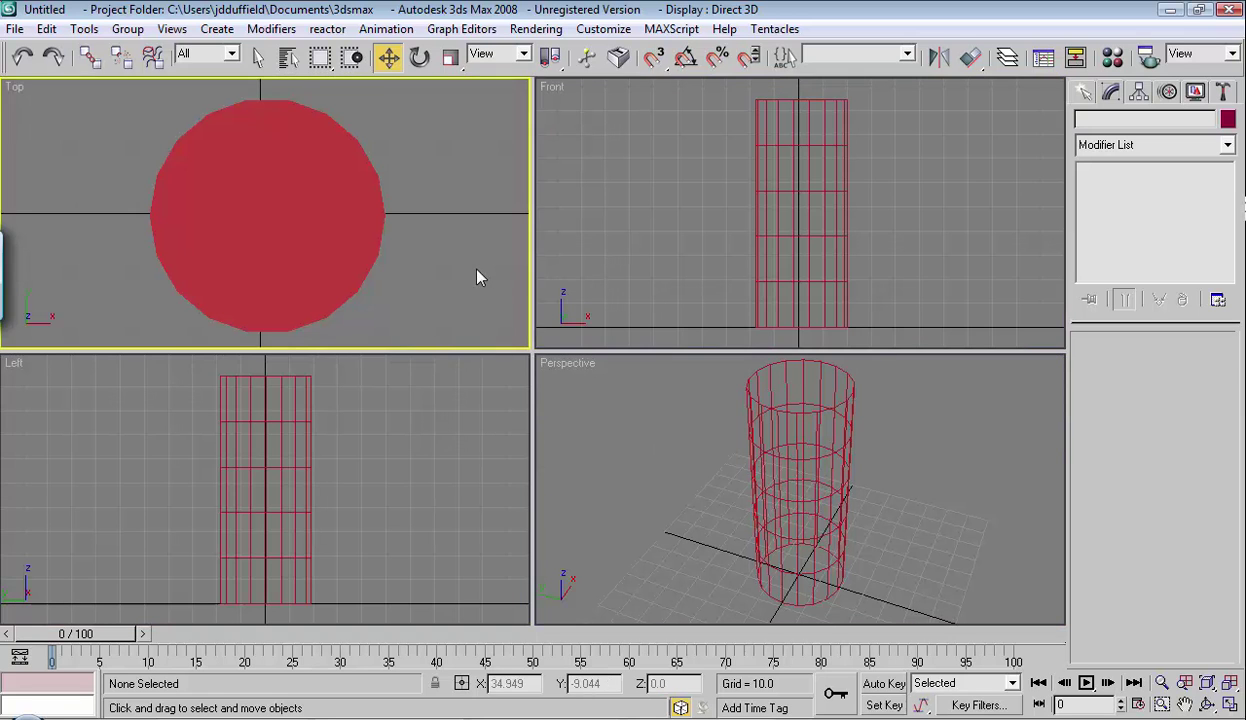
{"action": "key", "text": "F3"}
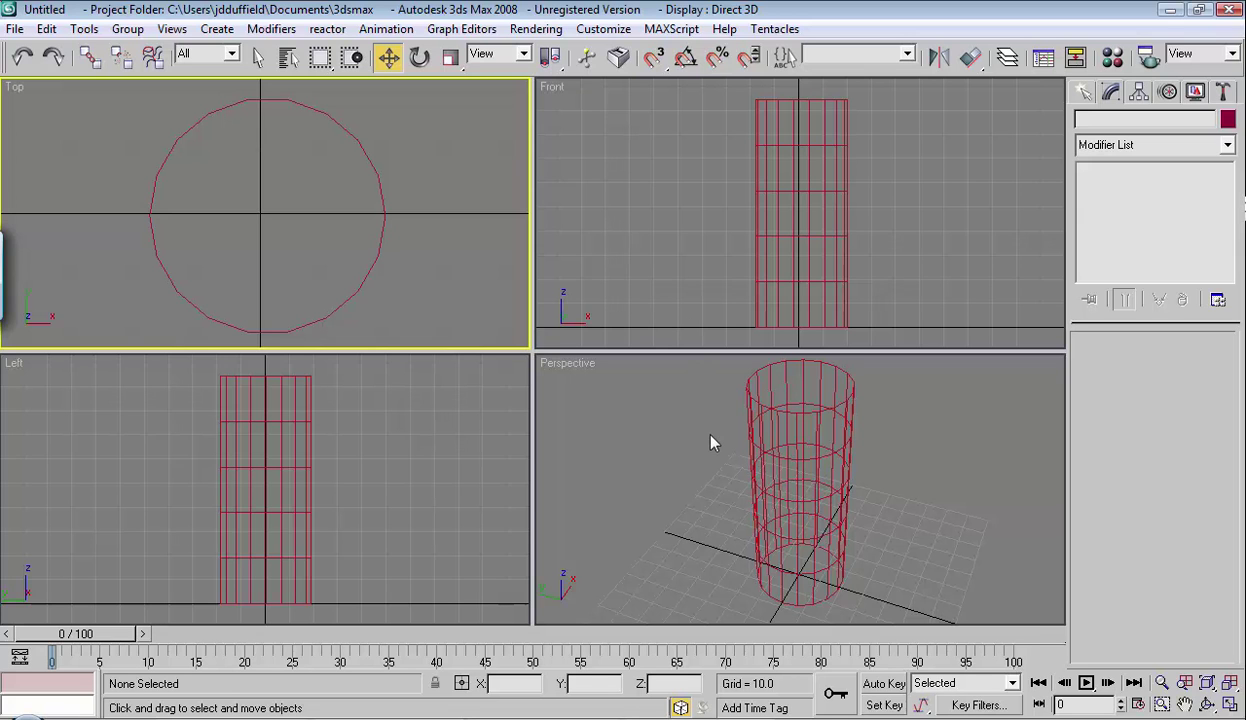
- Select the cylinder in the Front view and pick its top cap at the Polygon sub-object level
{"action": "left_click", "coordinate": [668, 300]}
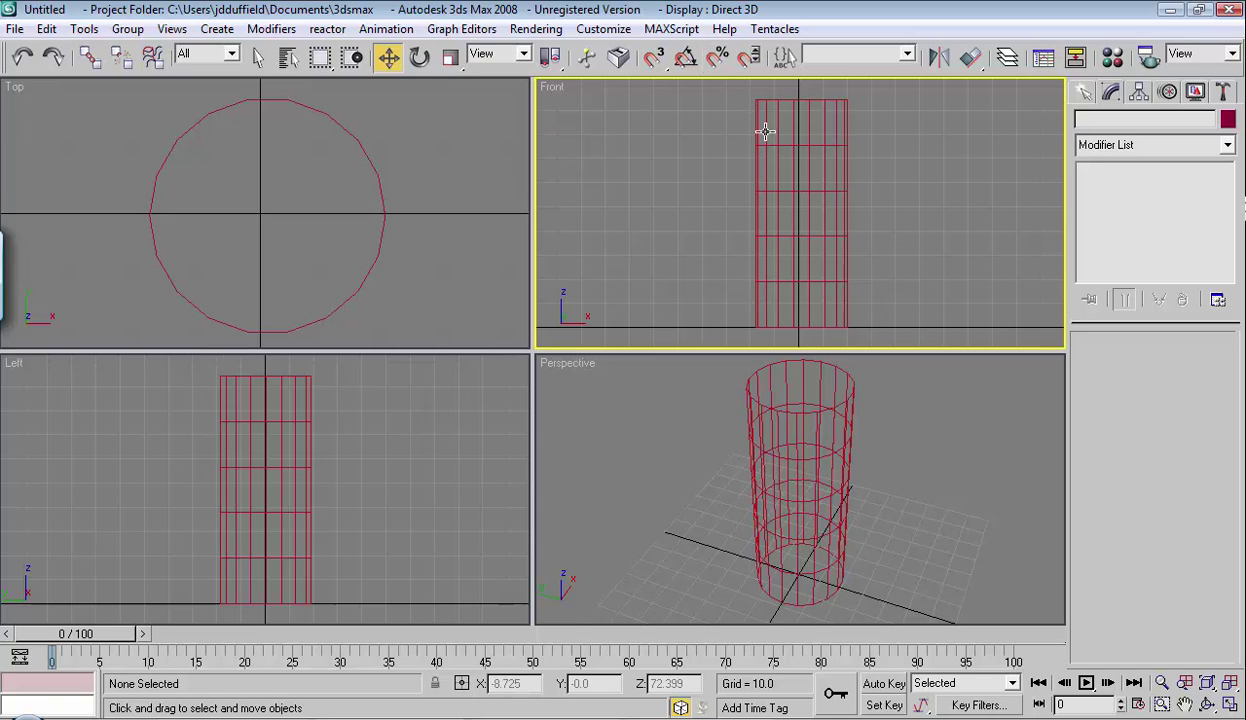
{"action": "scroll", "coordinate": [884, 184], "scroll_direction": "down", "scroll_amount": 2}
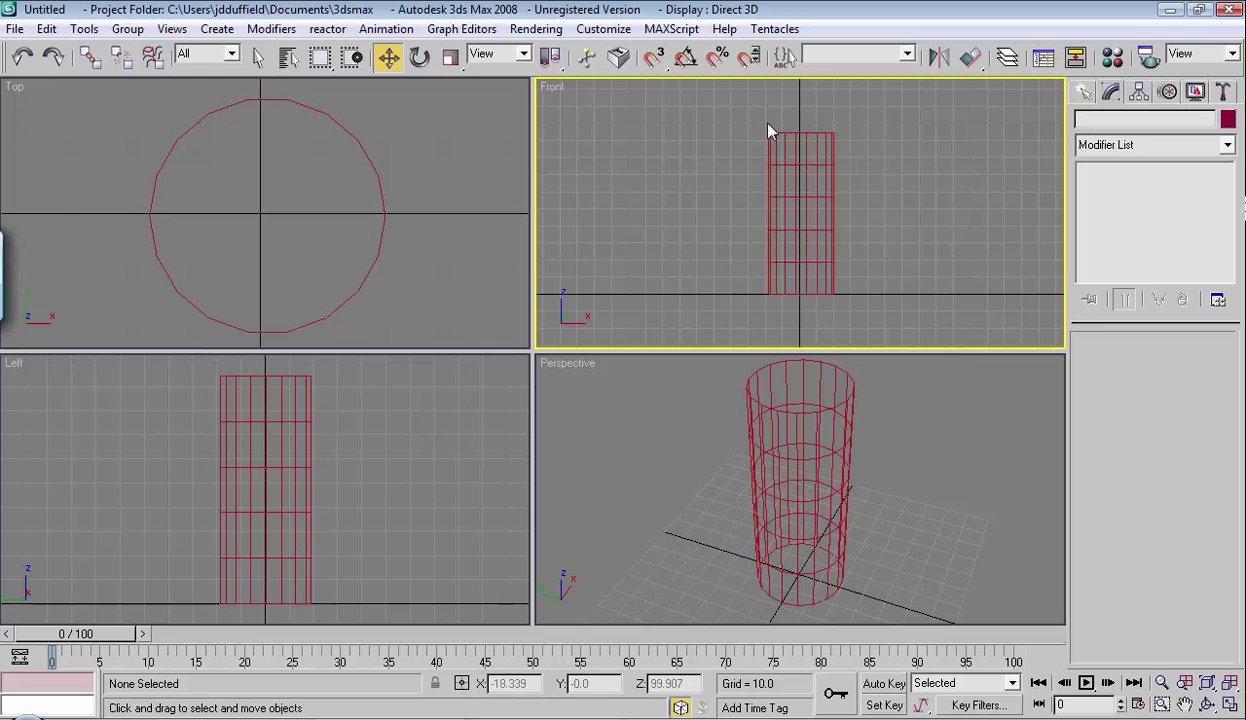
{"action": "scroll", "coordinate": [872, 162], "scroll_direction": "down", "scroll_amount": 2}
{"action": "scroll", "coordinate": [872, 162], "scroll_direction": "up", "scroll_amount": 2}
{"action": "left_click", "coordinate": [1112, 93]}
{"action": "left_click", "coordinate": [816, 187]}
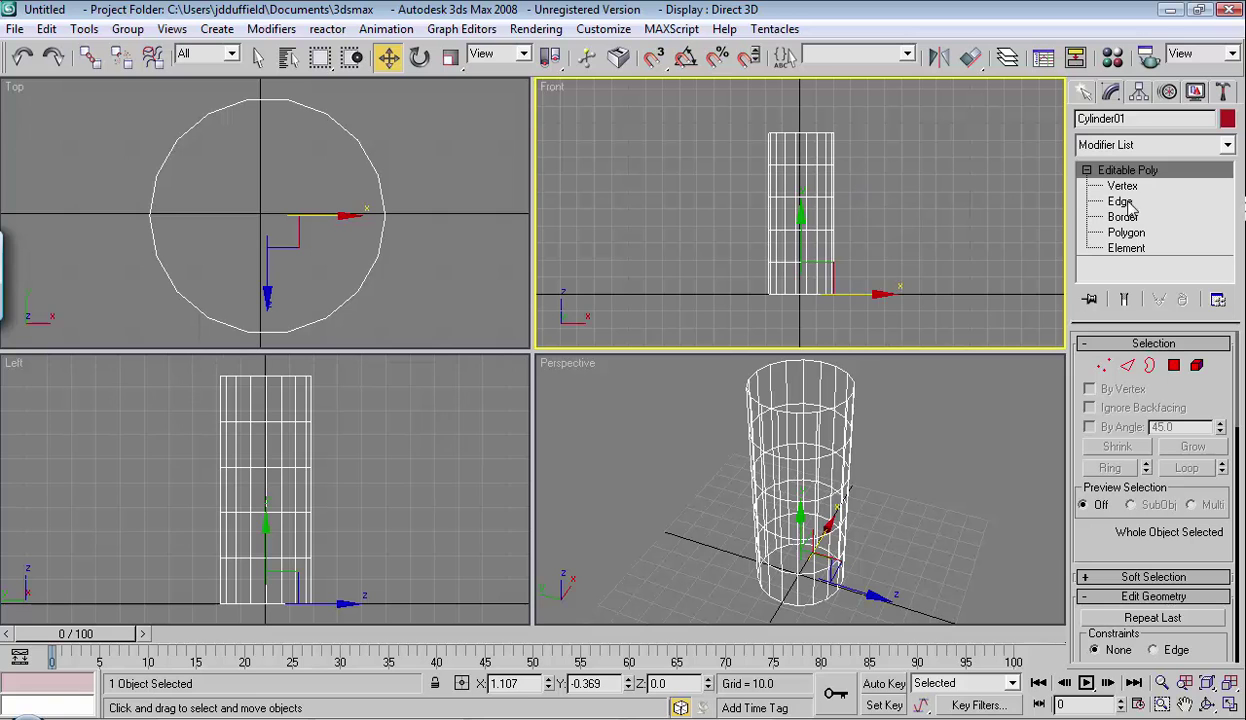
{"action": "left_click", "coordinate": [1126, 233]}
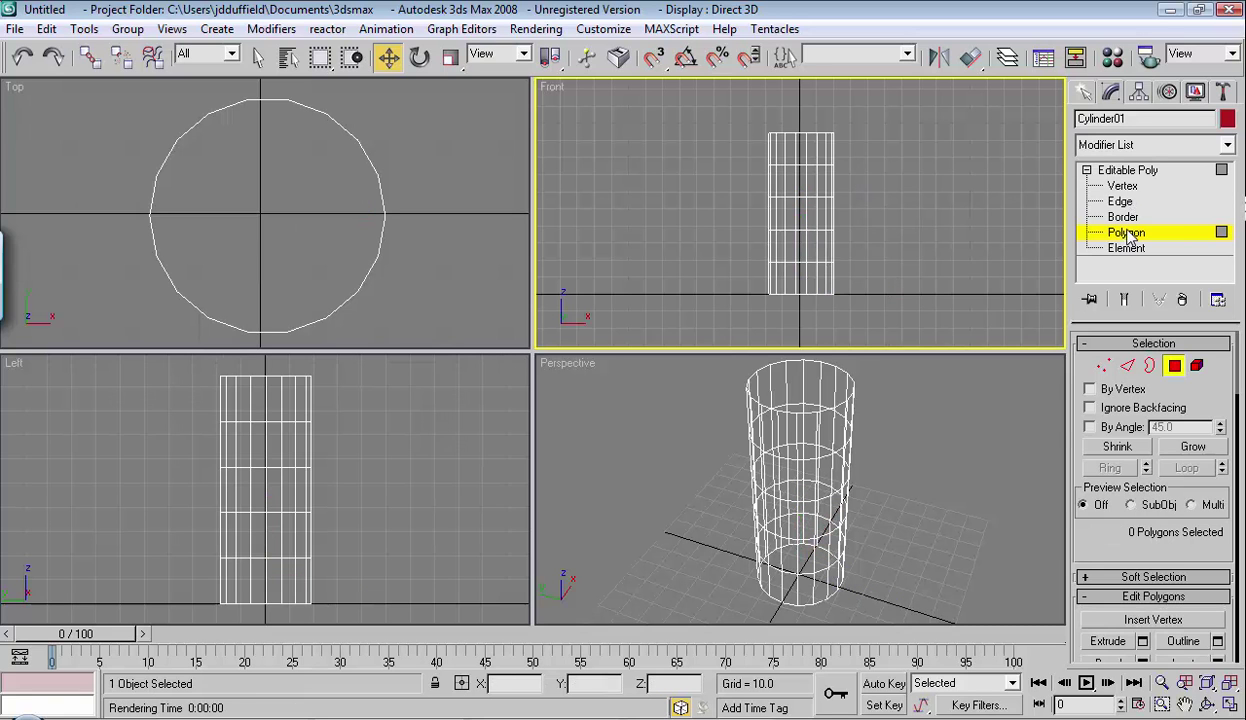
{"action": "left_click", "coordinate": [287, 190]}
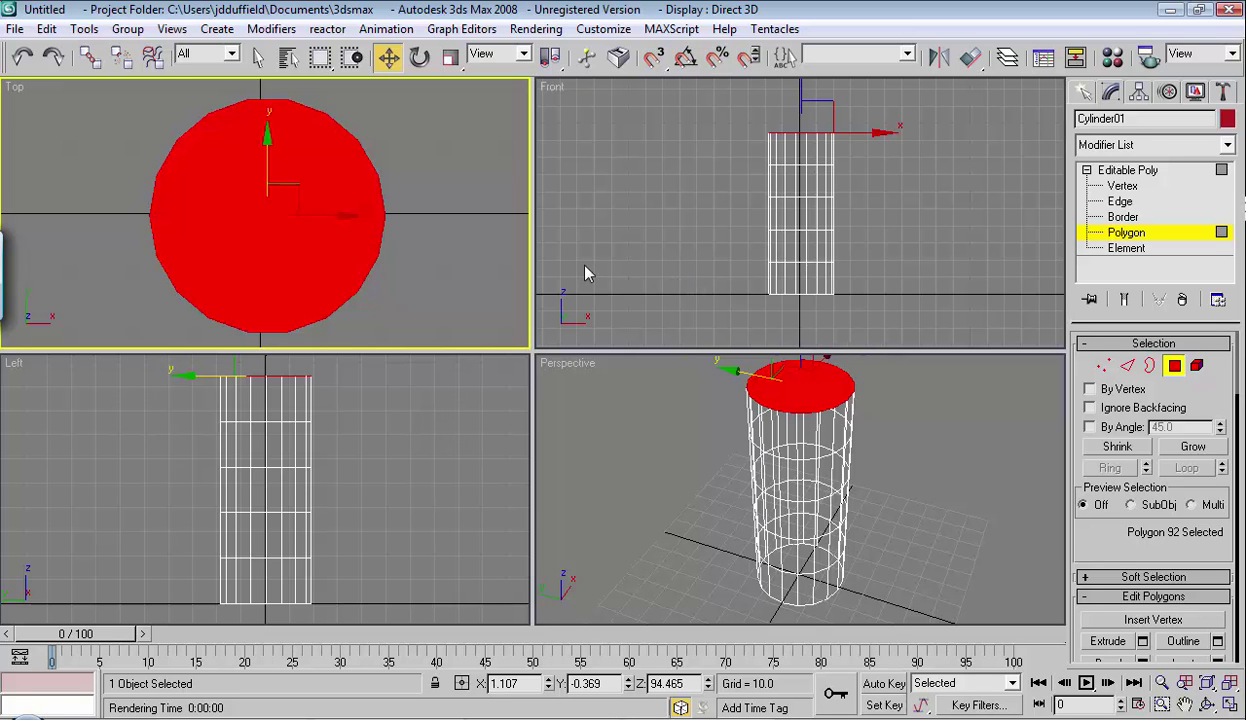
- Lock the top cap polygon selection and switch between viewports to check that it stays selected
{"action": "key", "text": "space"}
{"action": "left_click", "coordinate": [590, 178]}
{"action": "left_click", "coordinate": [677, 477]}
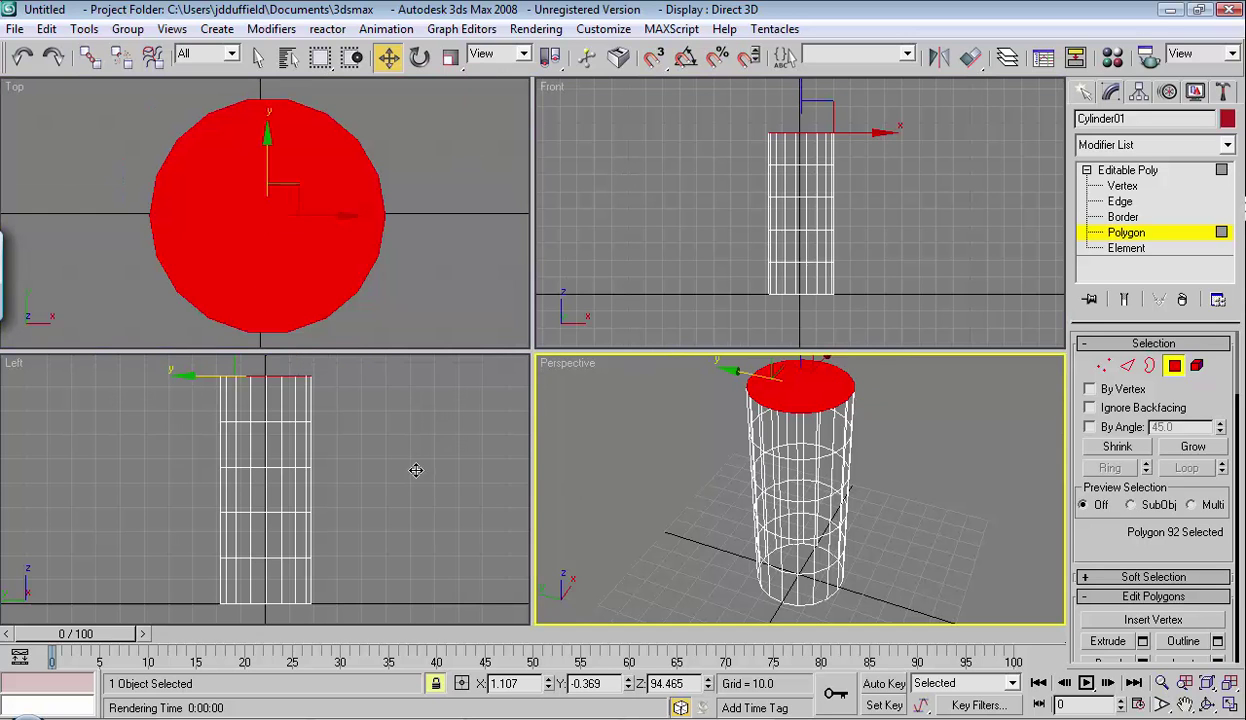
- Try moving the top cap polygon about 19.5 units along X in the Top view, and undo the move
{"action": "left_click", "coordinate": [366, 238]}
{"action": "left_click_drag", "start_coordinate": [344, 217], "coordinate": [456, 218]}
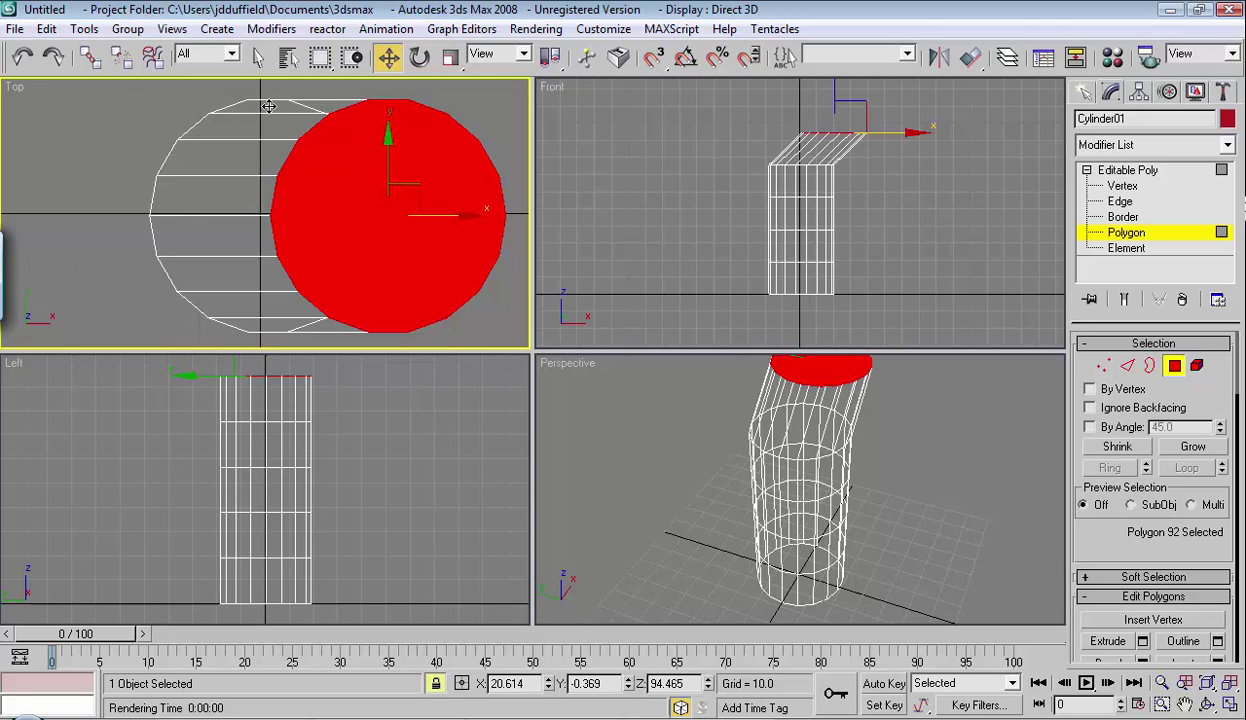
{"action": "left_click", "coordinate": [47, 29]}
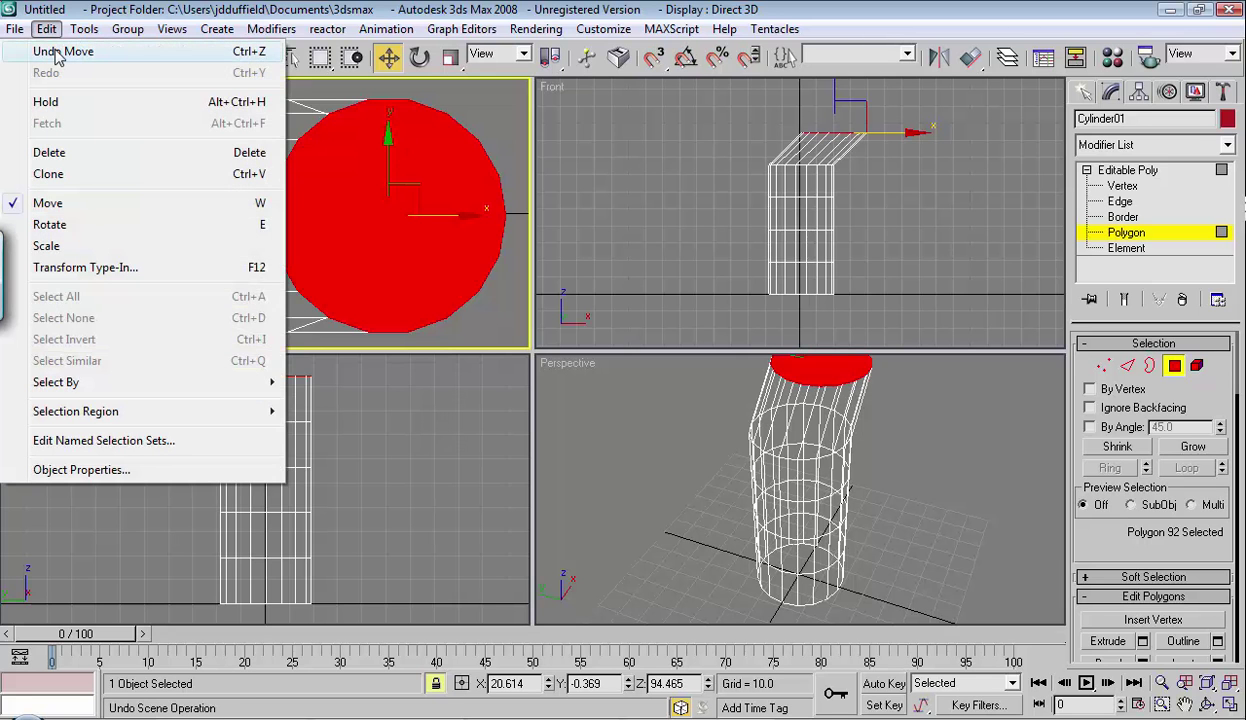
{"action": "left_click", "coordinate": [58, 52]}
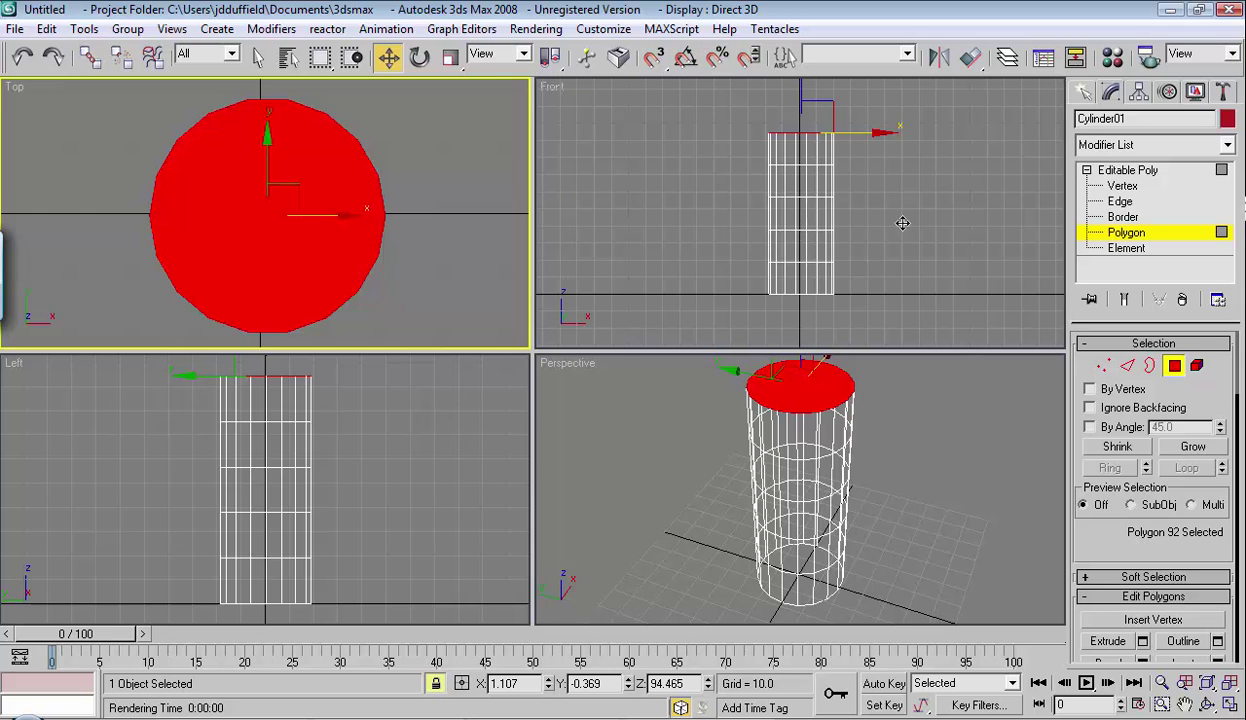
- Delete the cylinder's top cap polygon and show the Perspective view shaded to inspect the open end
{"action": "middle_click_drag", "start_coordinate": [905, 203], "coordinate": [884, 286]}
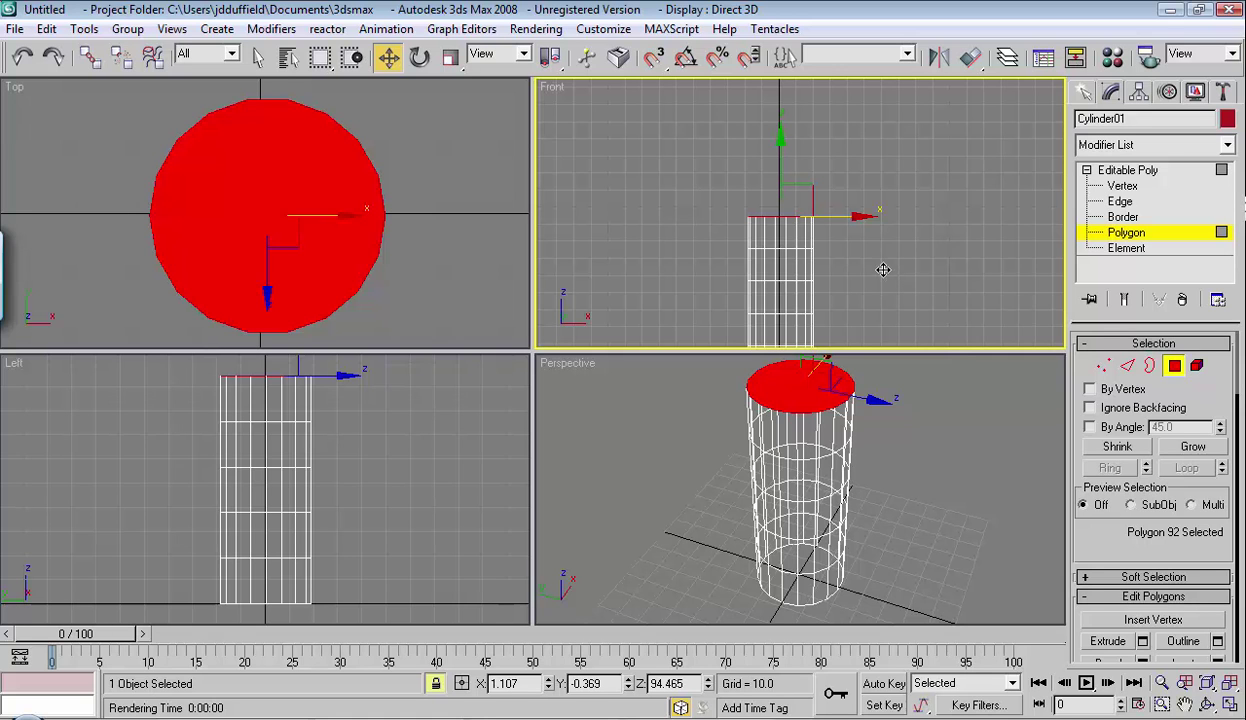
{"action": "left_click", "coordinate": [883, 268]}
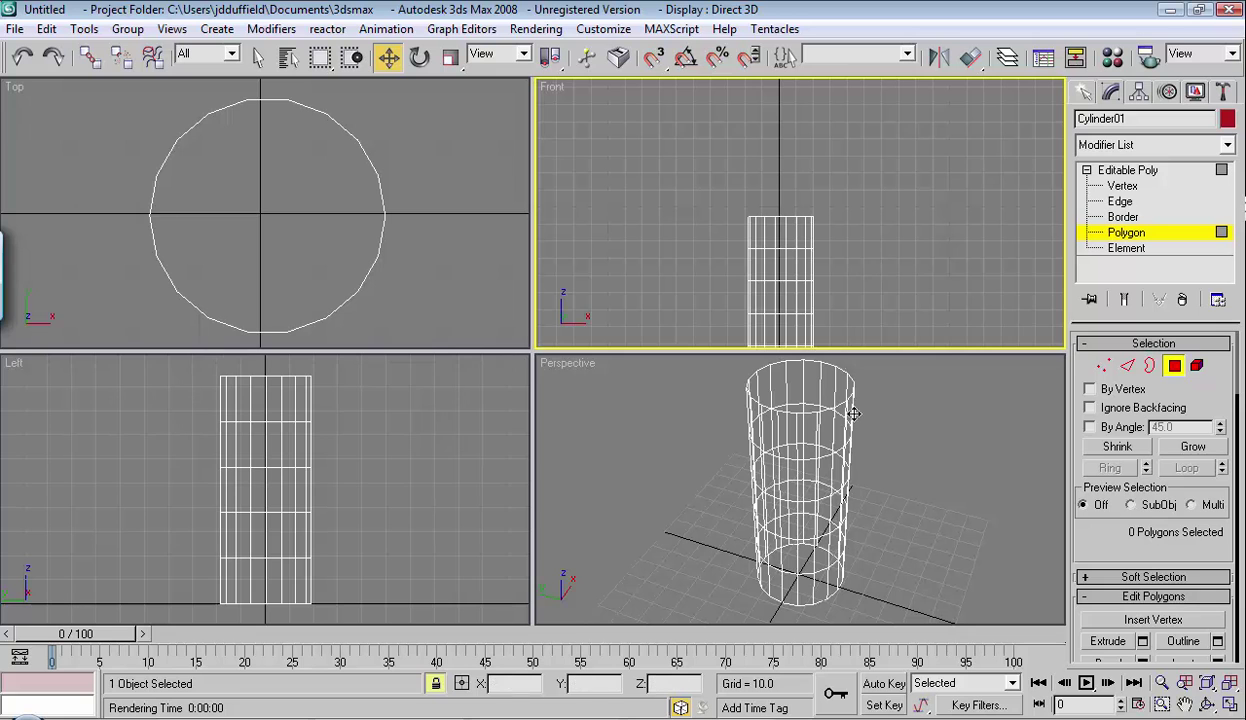
{"action": "left_click", "coordinate": [896, 418]}
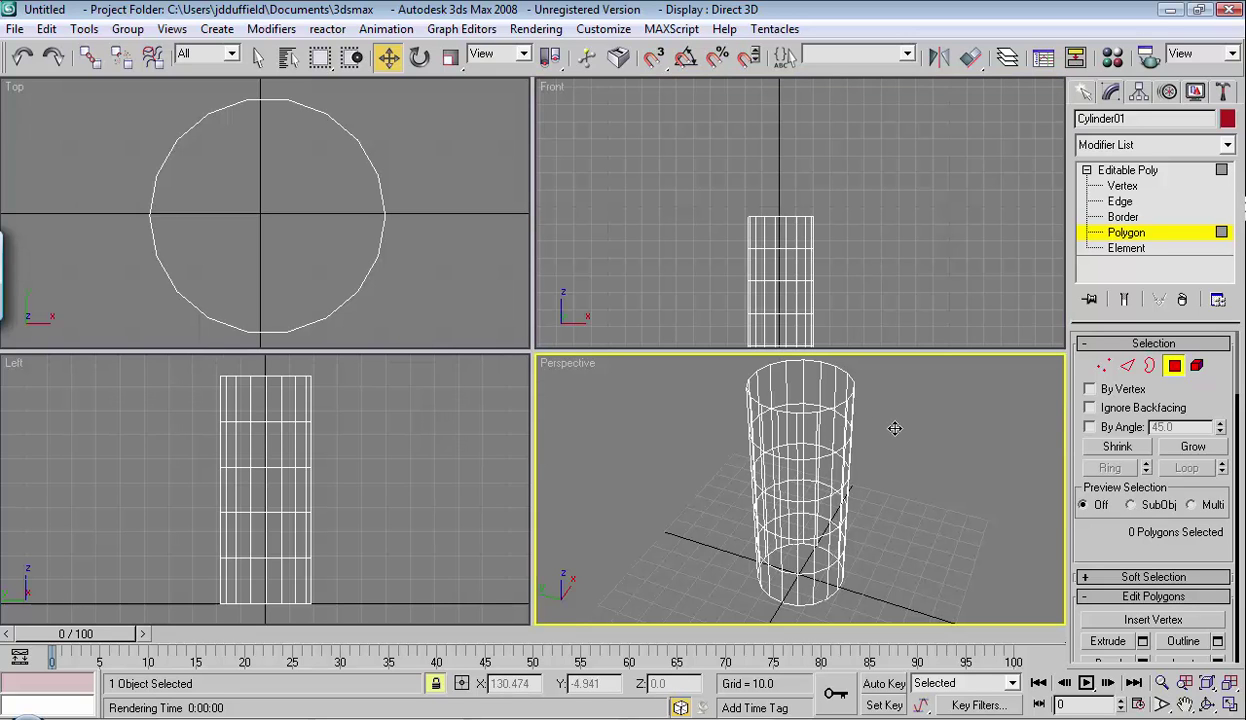
{"action": "key", "text": "F3"}
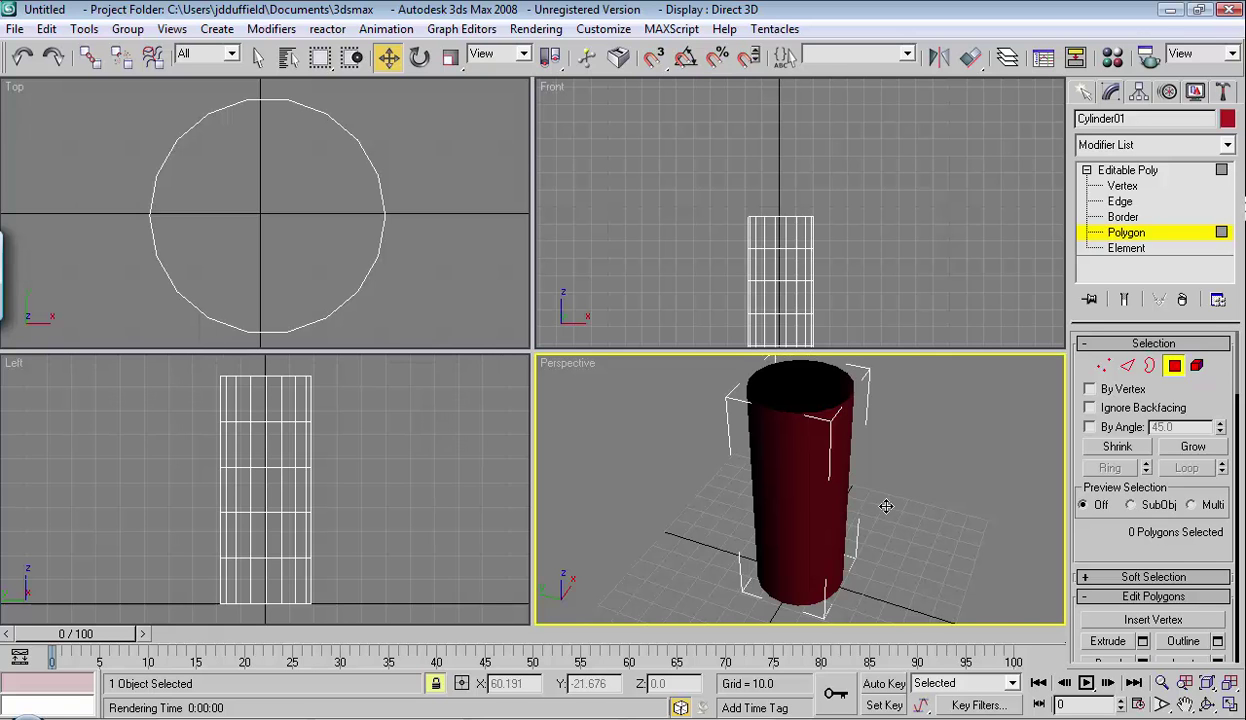
{"action": "middle_click_drag", "start_coordinate": [866, 490], "coordinate": [835, 572], "text": "alt"}
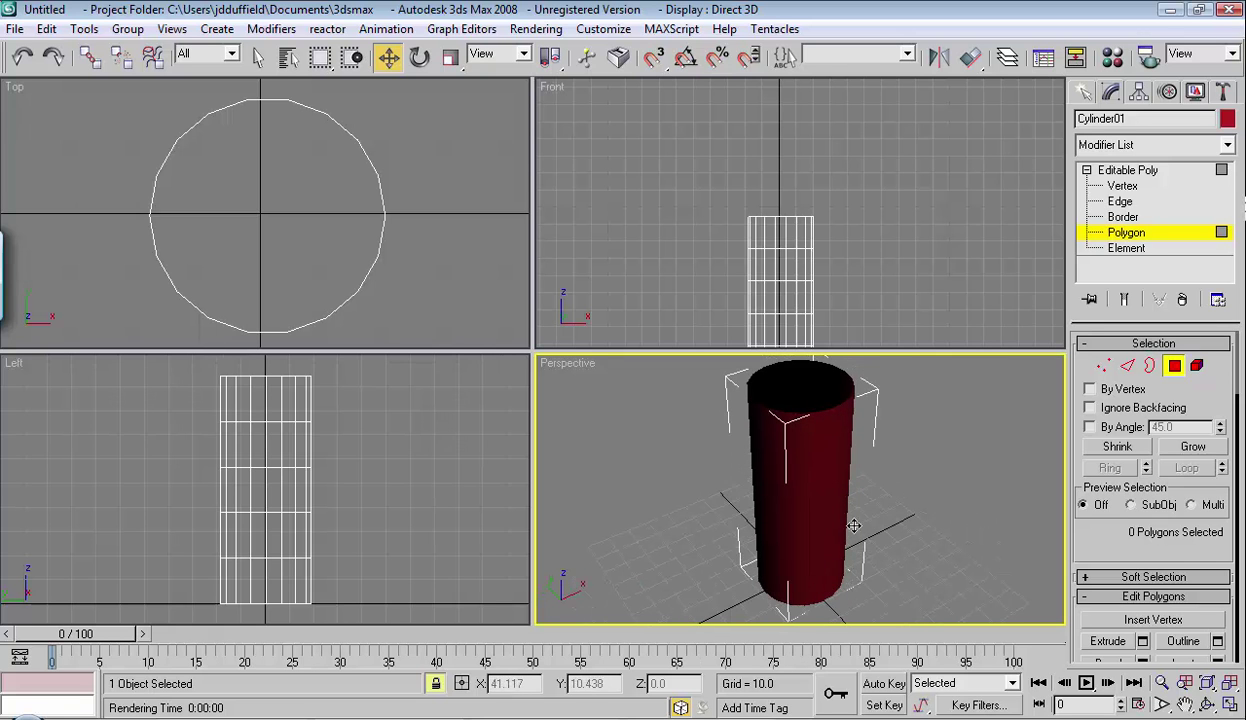
{"action": "mouse_move", "coordinate": [840, 495]}
{"action": "middle_mouse_down", "text": "alt"}
{"action": "mouse_move", "coordinate": [863, 598]}
{"action": "mouse_move", "coordinate": [912, 512]}
{"action": "mouse_move", "coordinate": [934, 420]}
{"action": "mouse_move", "coordinate": [862, 272]}
{"action": "mouse_move", "coordinate": [820, 534]}
{"action": "mouse_move", "coordinate": [824, 614]}
{"action": "mouse_move", "coordinate": [843, 482]}
{"action": "middle_mouse_up", "text": "alt"}
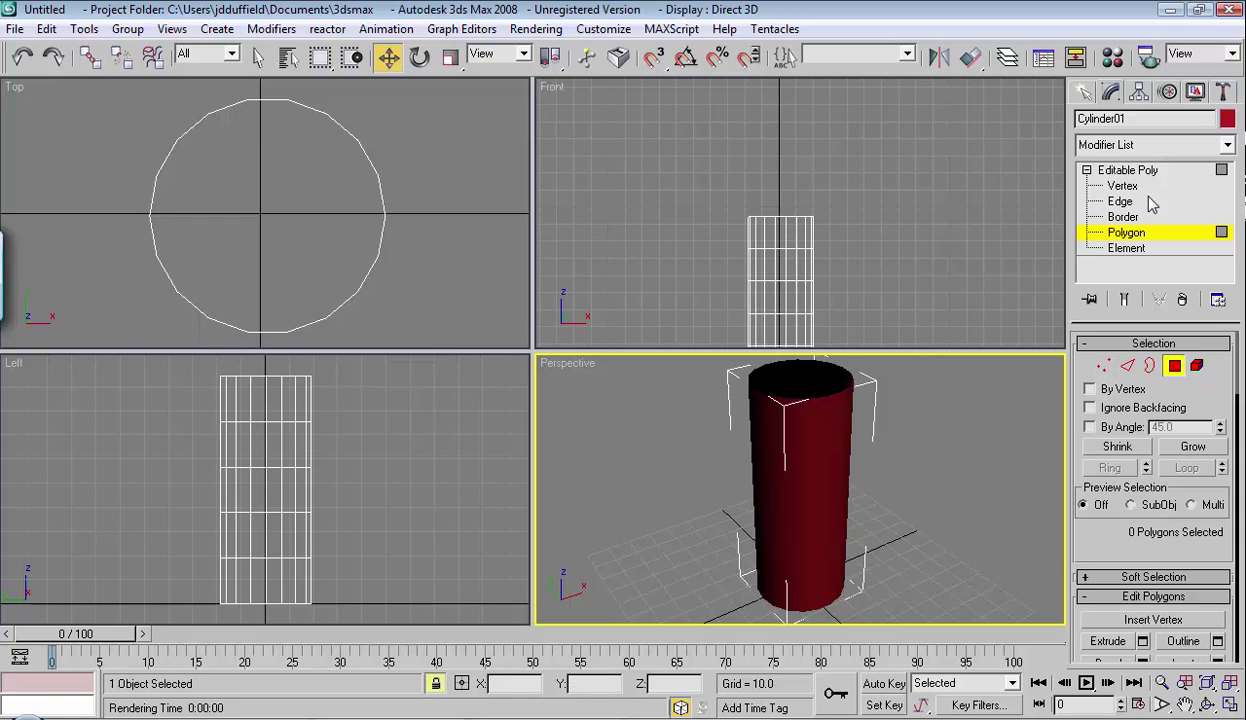
- Switch the cylinder to the Border sub-object level and unlock the selection
{"action": "left_click", "coordinate": [1115, 217]}
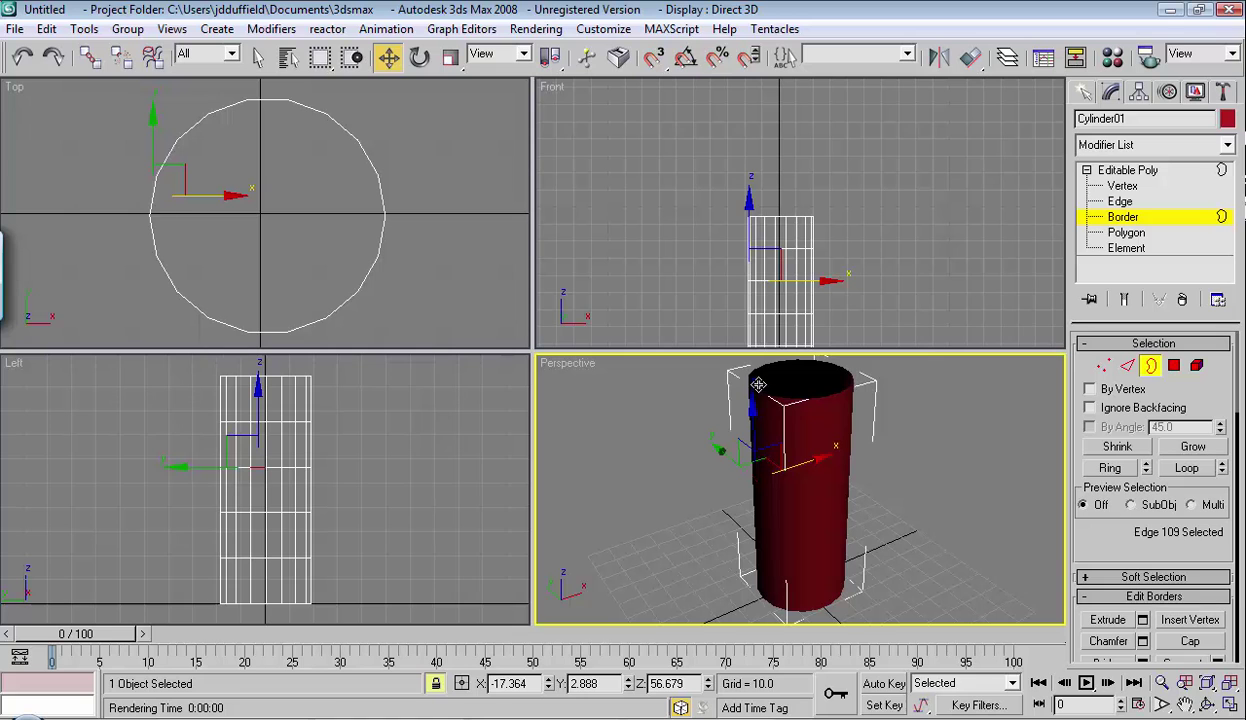
{"action": "right_click", "coordinate": [375, 270]}
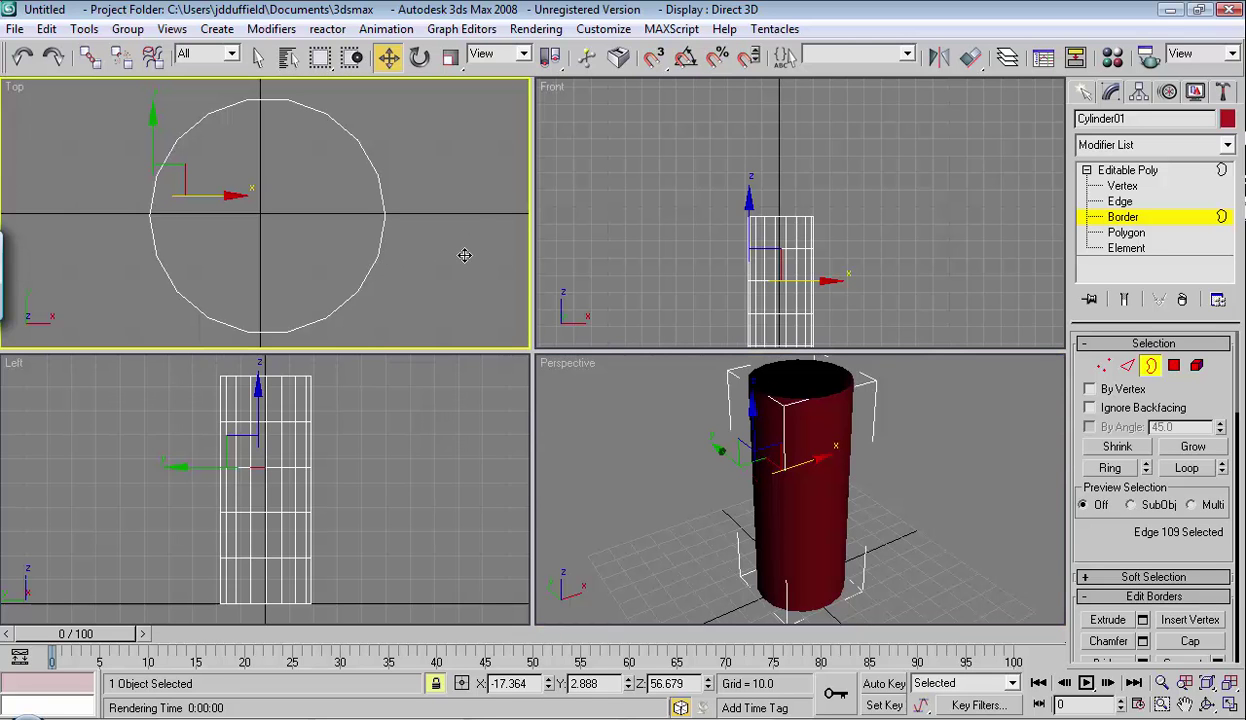
{"action": "key", "text": "space"}
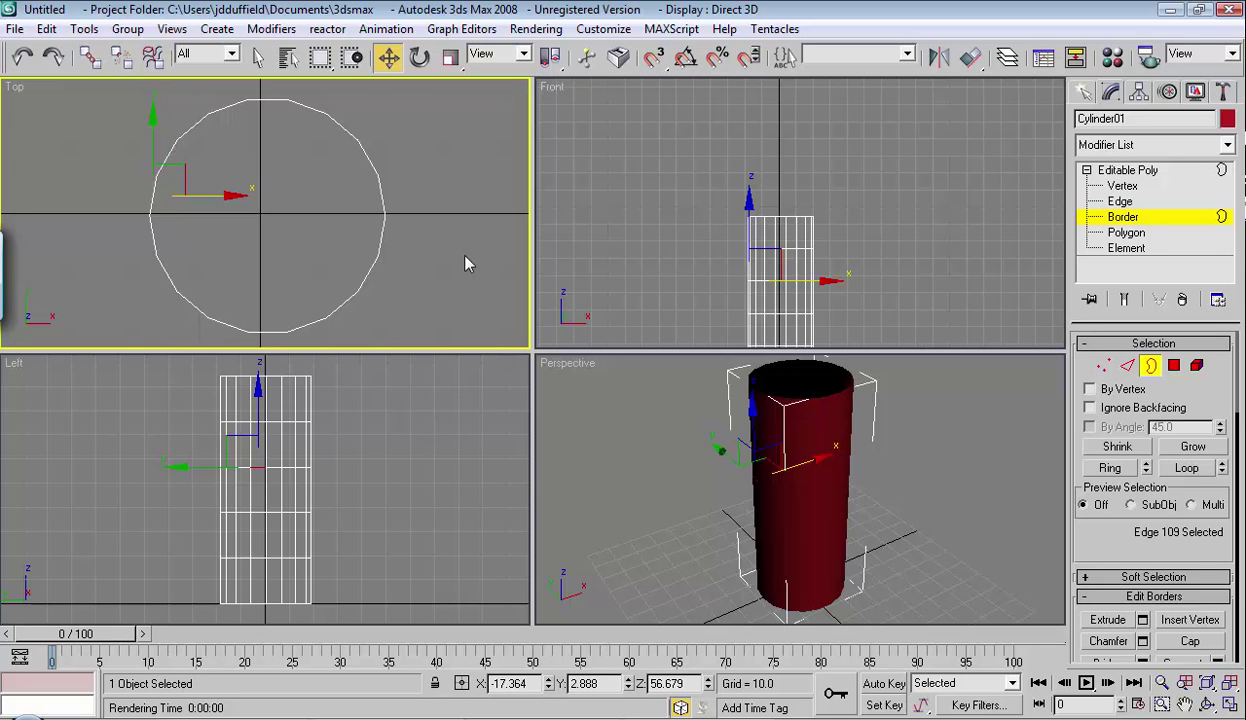
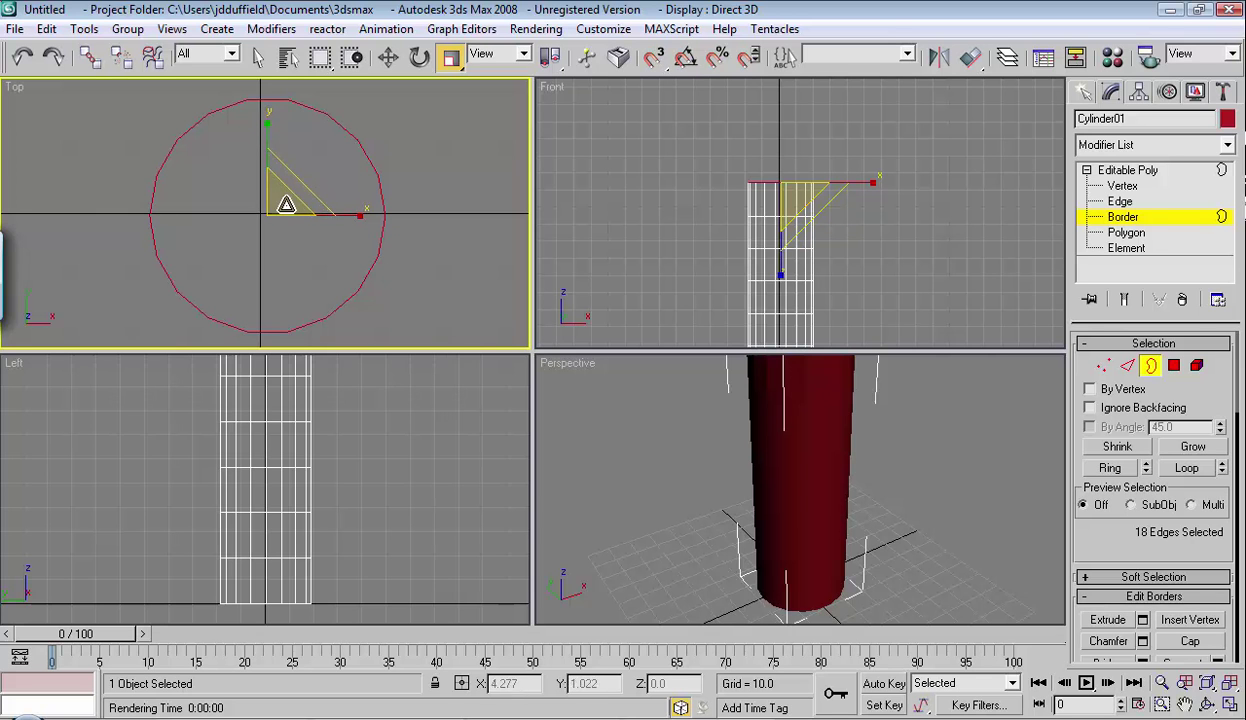
- Scale the selected top border outward into a flare, and extrude it straight up about 36 units in the Front view
{"action": "left_click_drag", "start_coordinate": [281, 200], "coordinate": [324, 148]}
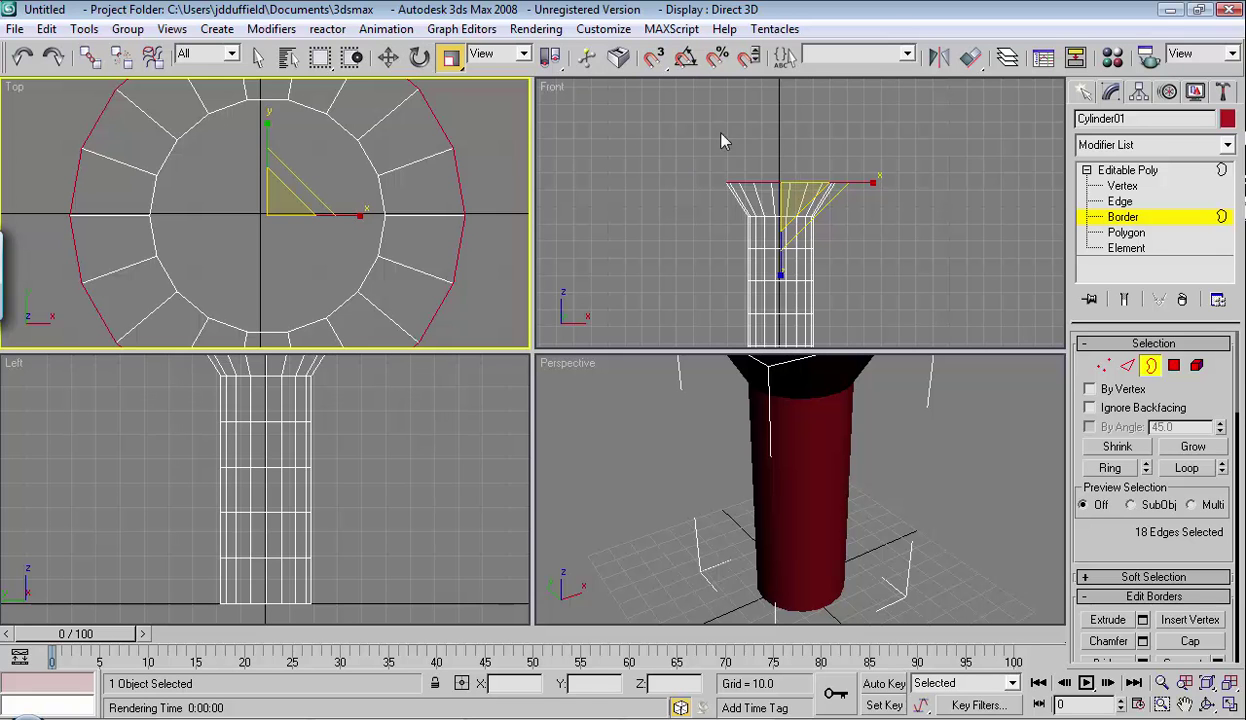
{"action": "right_click", "coordinate": [940, 158]}
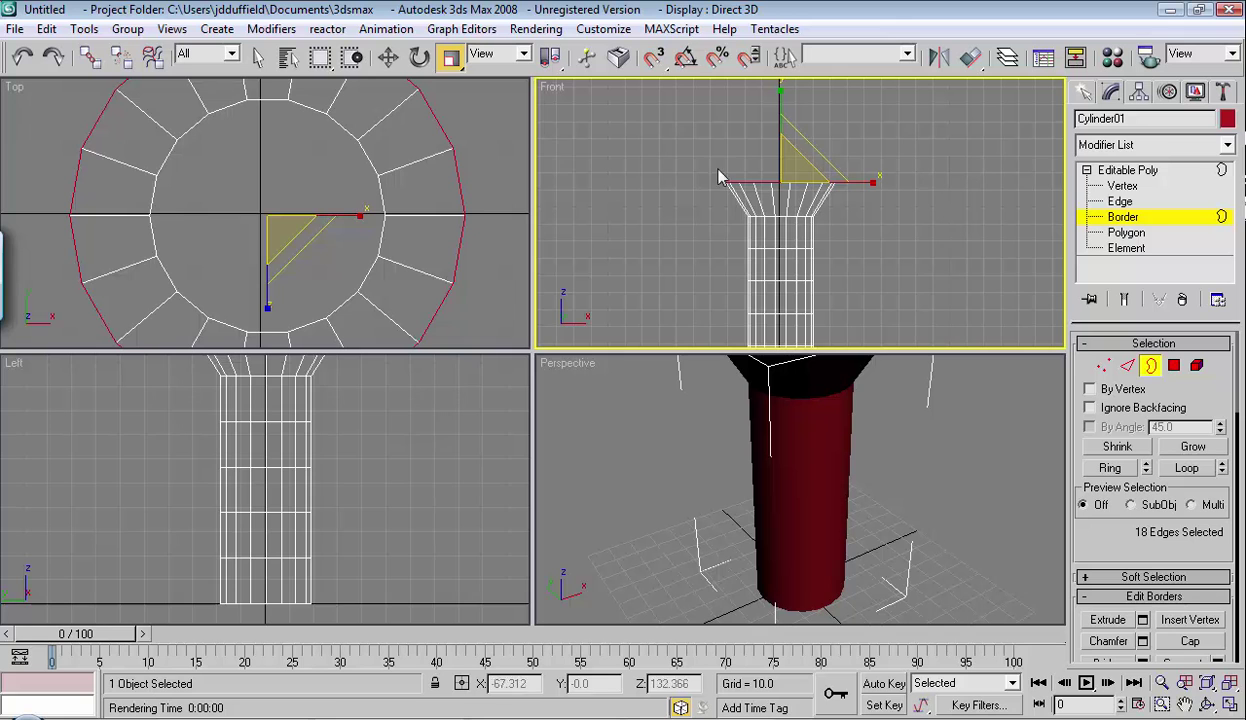
{"action": "left_click", "coordinate": [388, 60]}
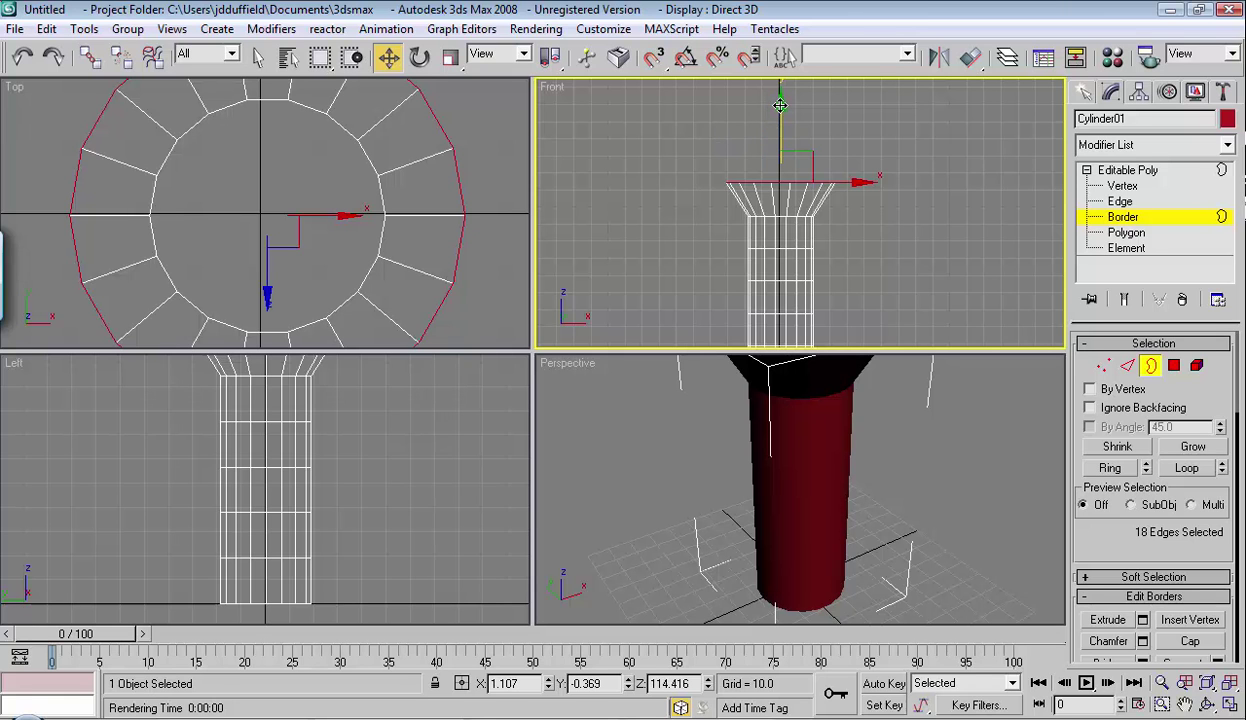
{"action": "left_click_drag", "start_coordinate": [779, 105], "coordinate": [776, 45]}
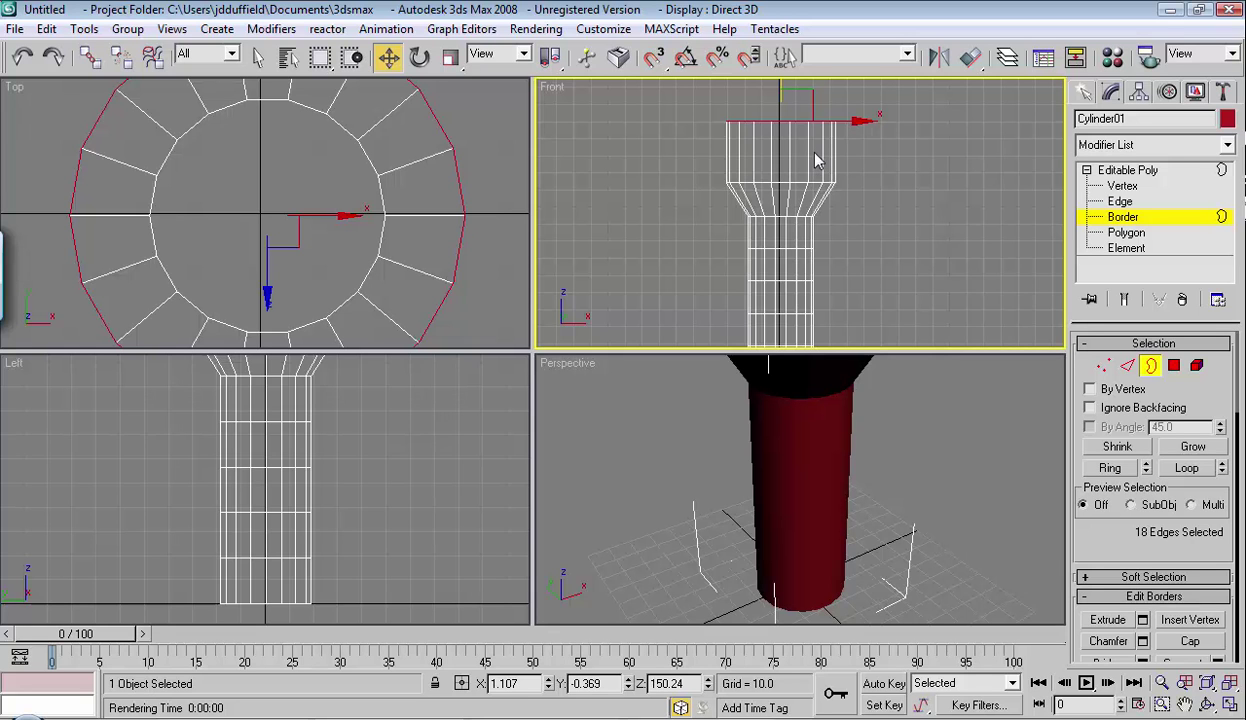
- Extrude the selected top border straight up about 2.6 units in the Front view to add a thin rim band
{"action": "middle_click_drag", "start_coordinate": [870, 165], "coordinate": [931, 163]}
{"action": "scroll", "coordinate": [881, 290], "scroll_direction": "up", "scroll_amount": 5}
{"action": "scroll", "coordinate": [870, 295], "scroll_direction": "down", "scroll_amount": 2}
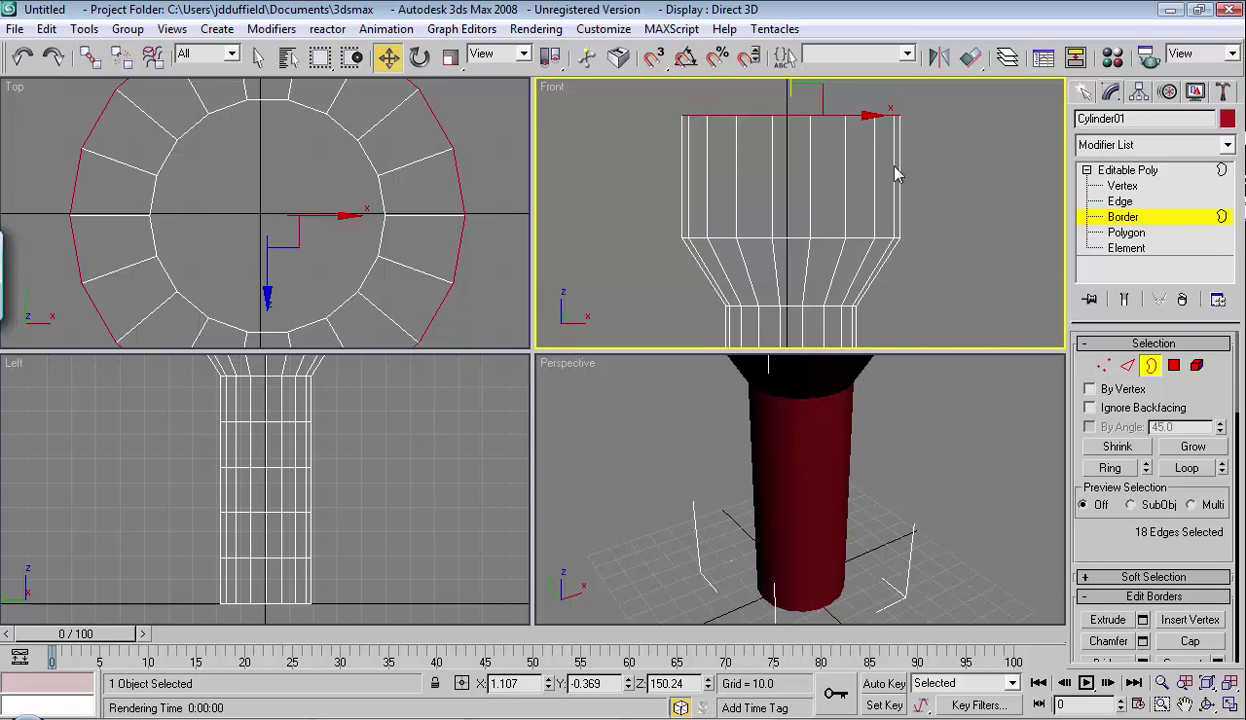
{"action": "mouse_move", "coordinate": [970, 175]}
{"action": "middle_mouse_down"}
{"action": "mouse_move", "coordinate": [978, 266]}
{"action": "mouse_move", "coordinate": [973, 194]}
{"action": "middle_mouse_up"}
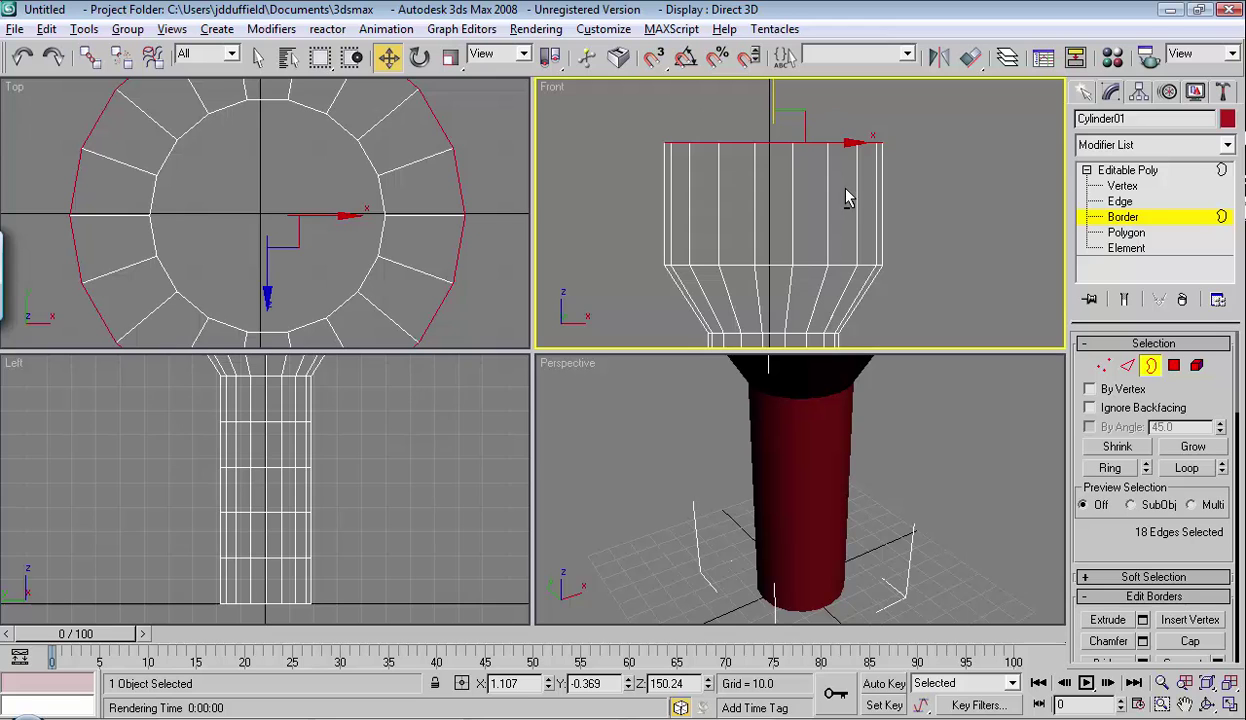
{"action": "key", "text": "alt+w"}
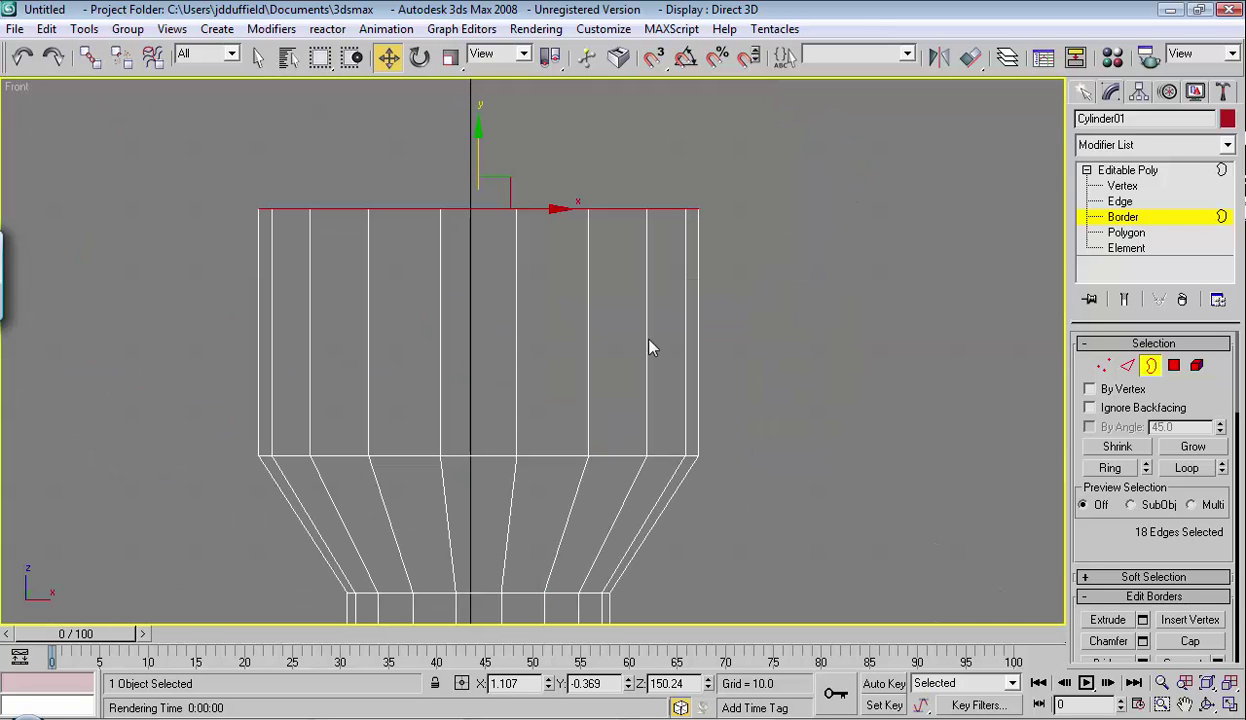
{"action": "right_click", "coordinate": [745, 320]}
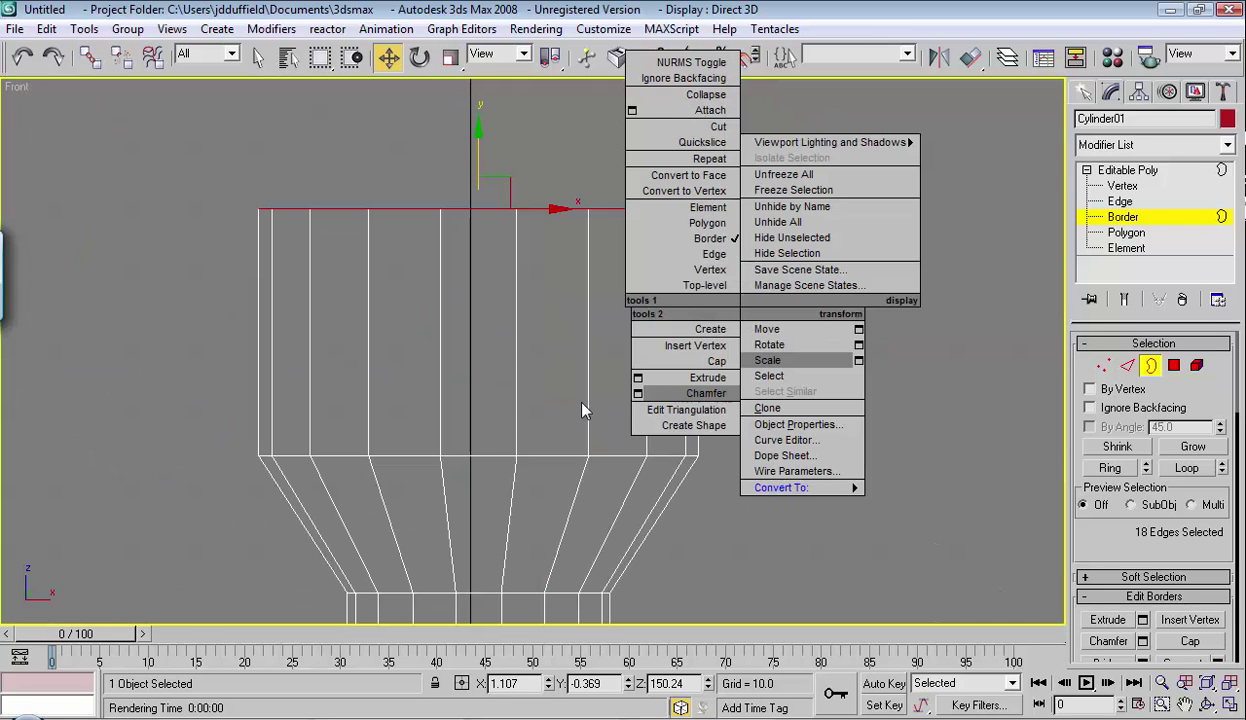
{"action": "scroll", "coordinate": [375, 338], "scroll_direction": "down", "scroll_amount": 3}
{"action": "scroll", "coordinate": [375, 338], "scroll_direction": "down", "scroll_amount": 1}
{"action": "scroll", "coordinate": [467, 342], "scroll_direction": "up", "scroll_amount": 1}
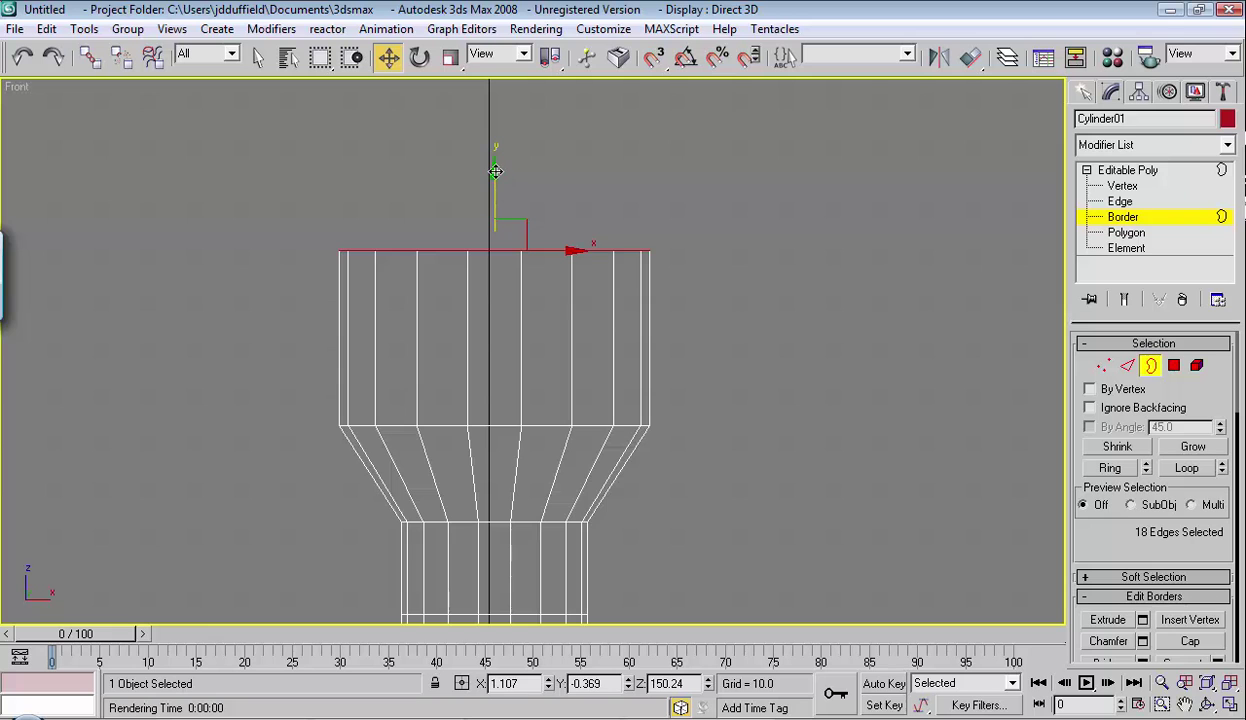
{"action": "left_click_drag", "start_coordinate": [495, 171], "coordinate": [495, 159]}
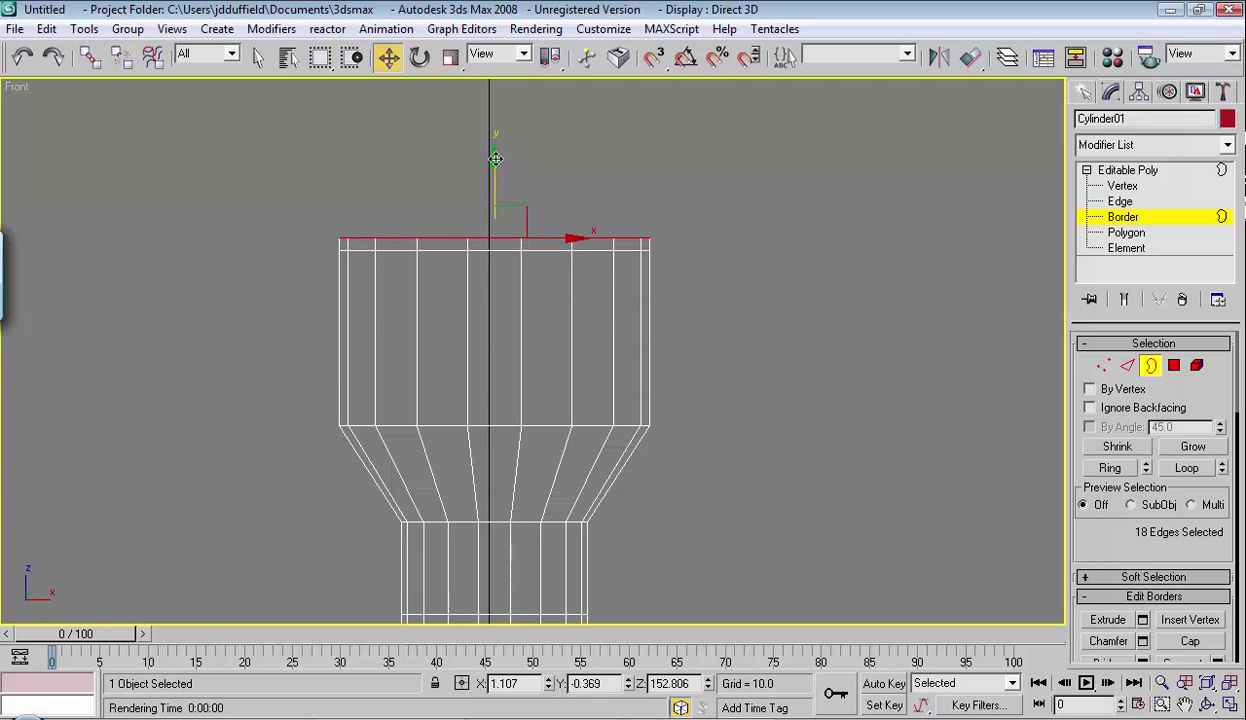
- Scale the raised top border slightly inward in the Top view to bevel the outer edge of the rim
{"action": "left_click", "coordinate": [451, 58]}
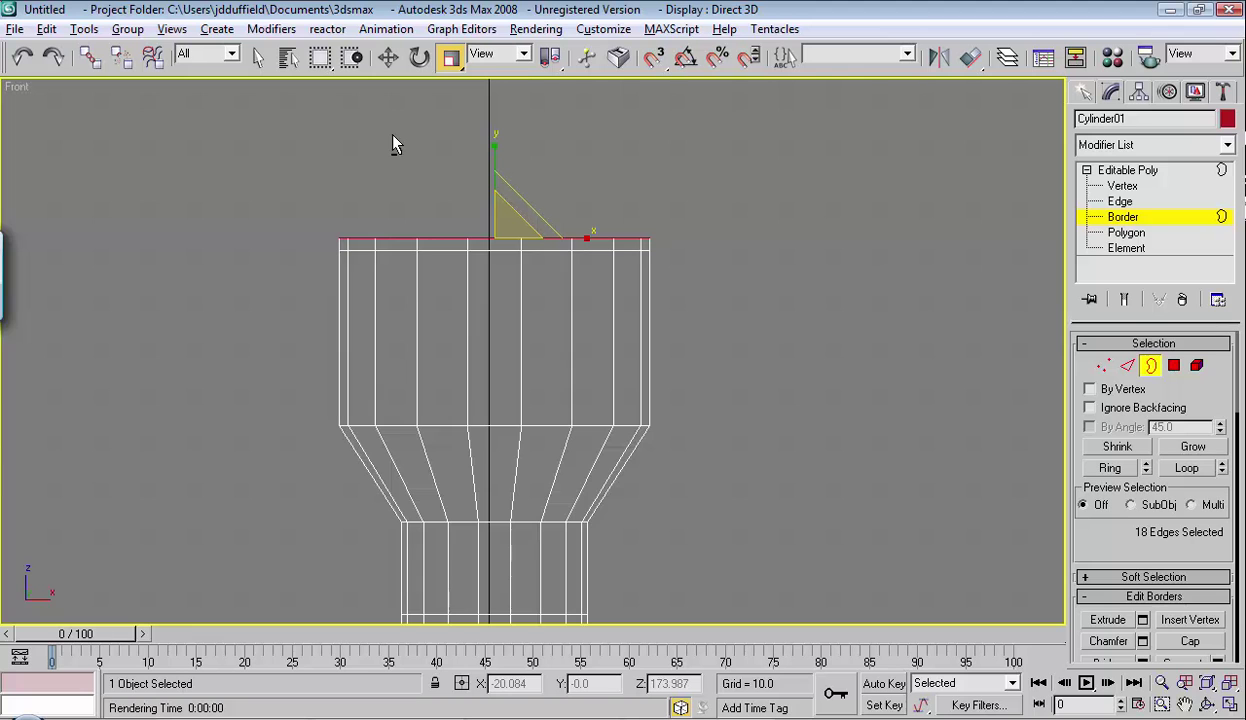
{"action": "key", "text": "alt+w"}
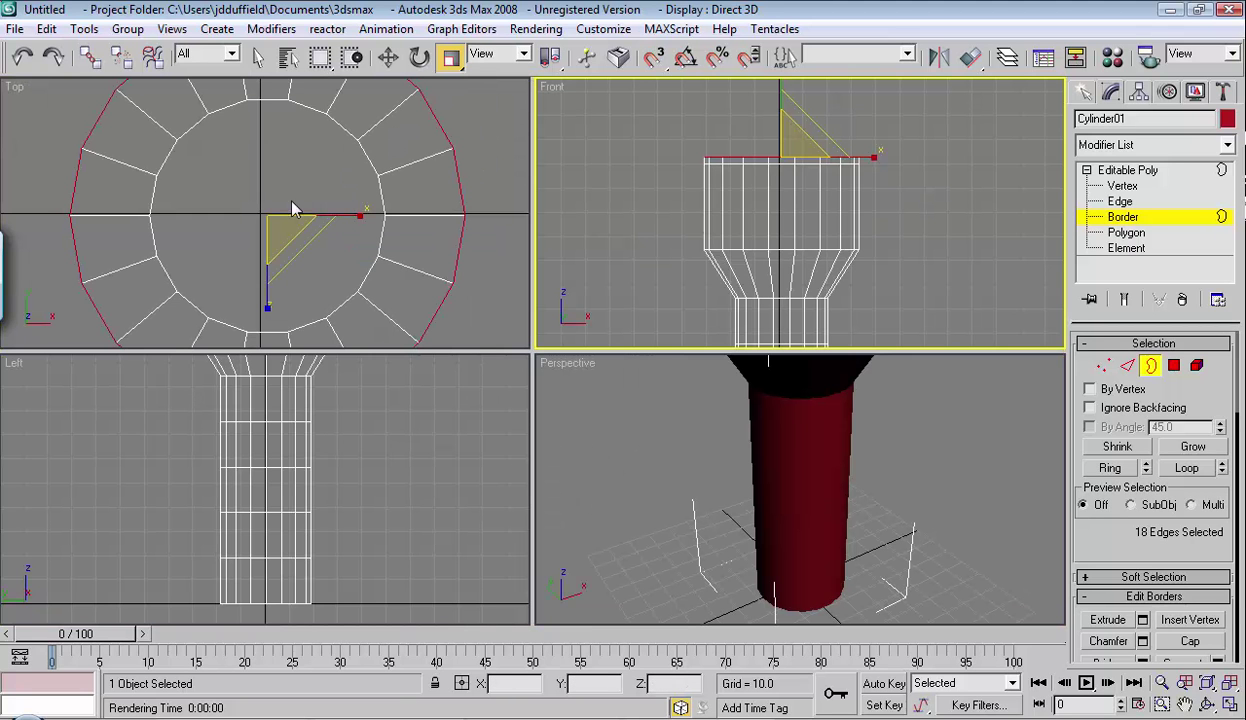
{"action": "right_click", "coordinate": [213, 179]}
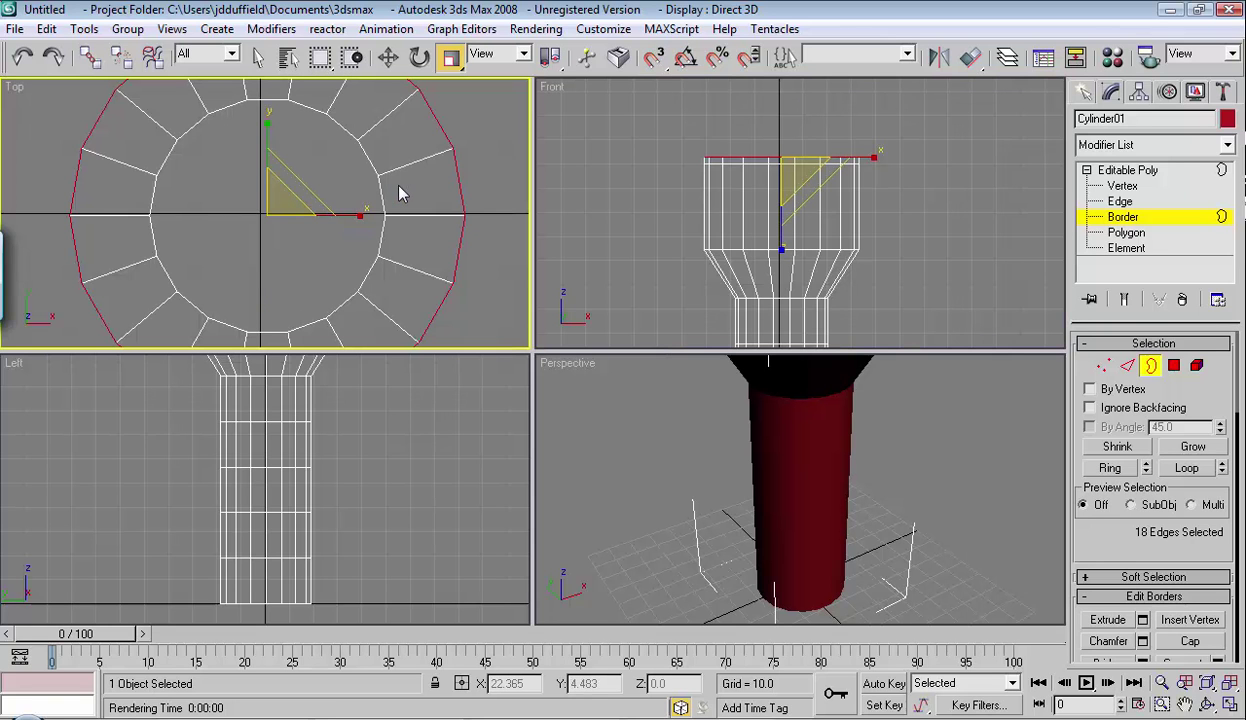
{"action": "scroll", "coordinate": [399, 188], "scroll_direction": "down", "scroll_amount": 3}
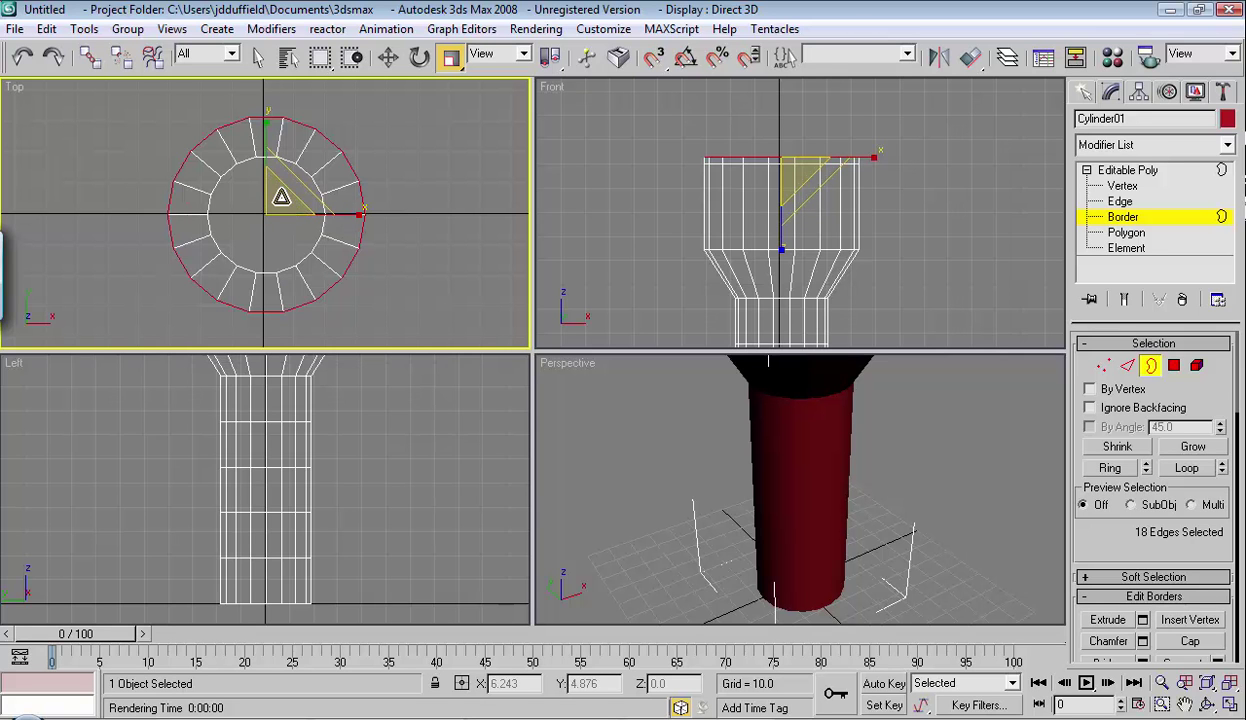
{"action": "left_click_drag", "start_coordinate": [281, 198], "coordinate": [284, 204]}
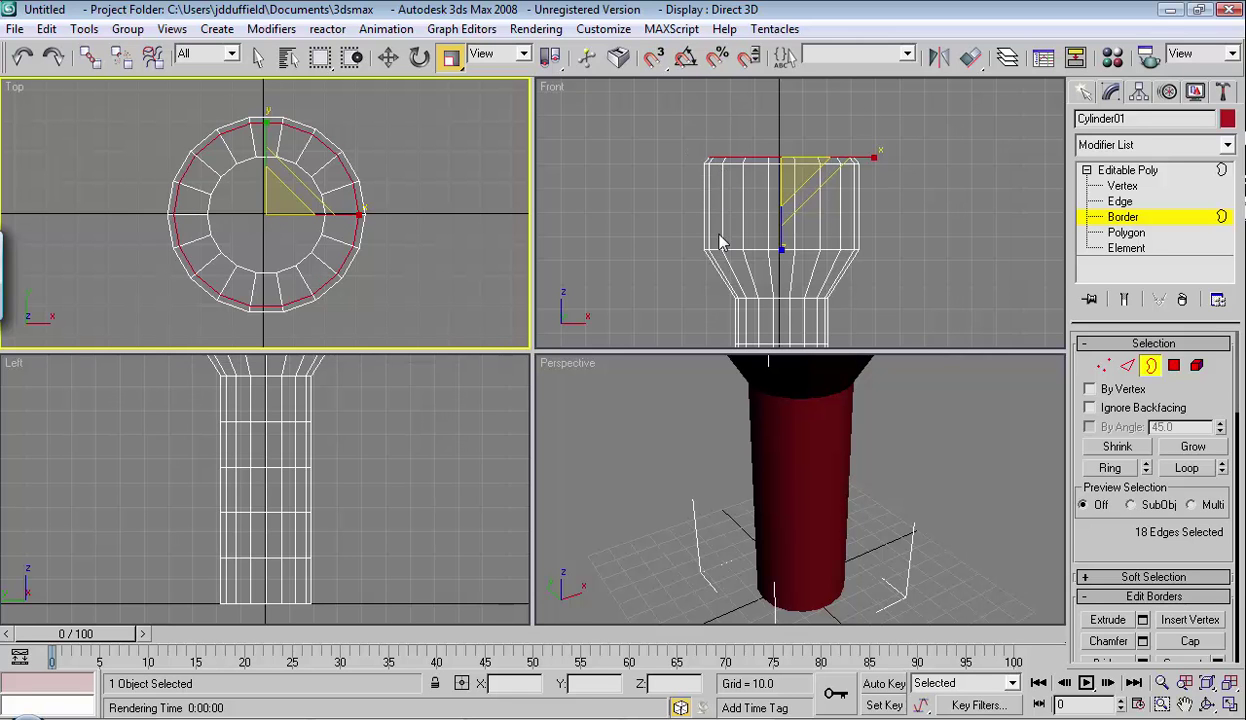
- Extrude the rim border straight down about 3.6 units in the Front view, into the opening
{"action": "left_click", "coordinate": [389, 58]}
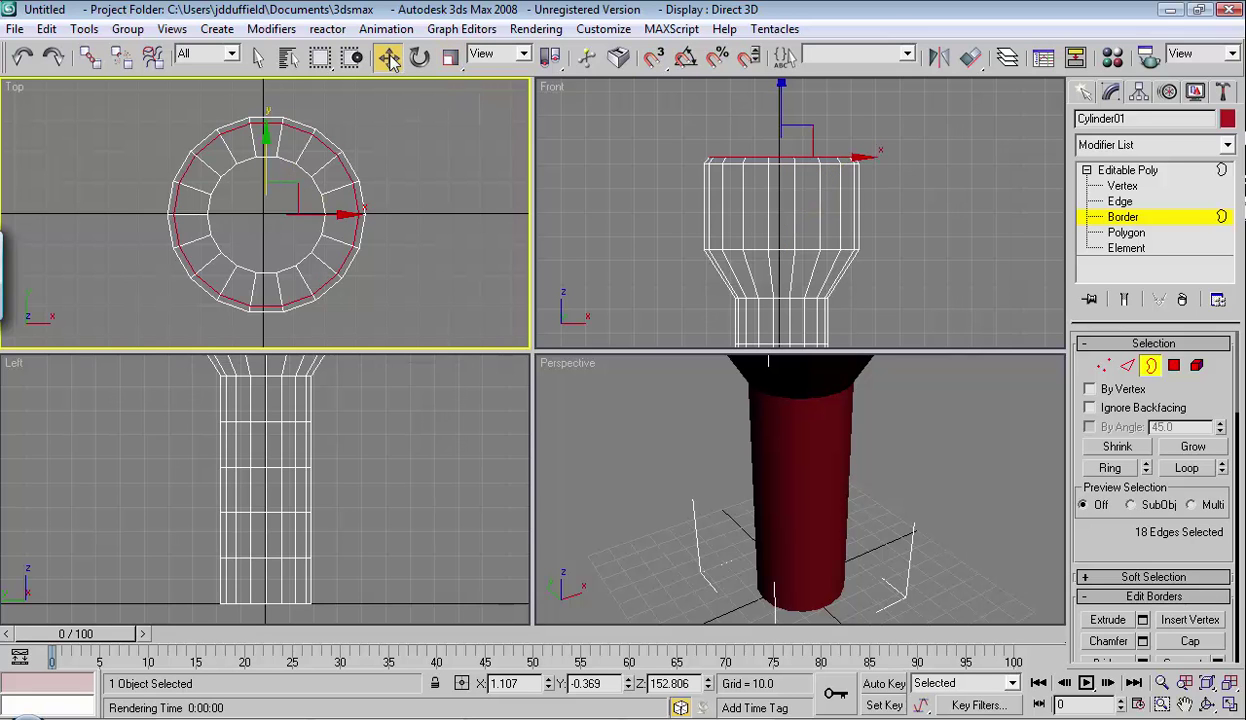
{"action": "right_click", "coordinate": [600, 143]}
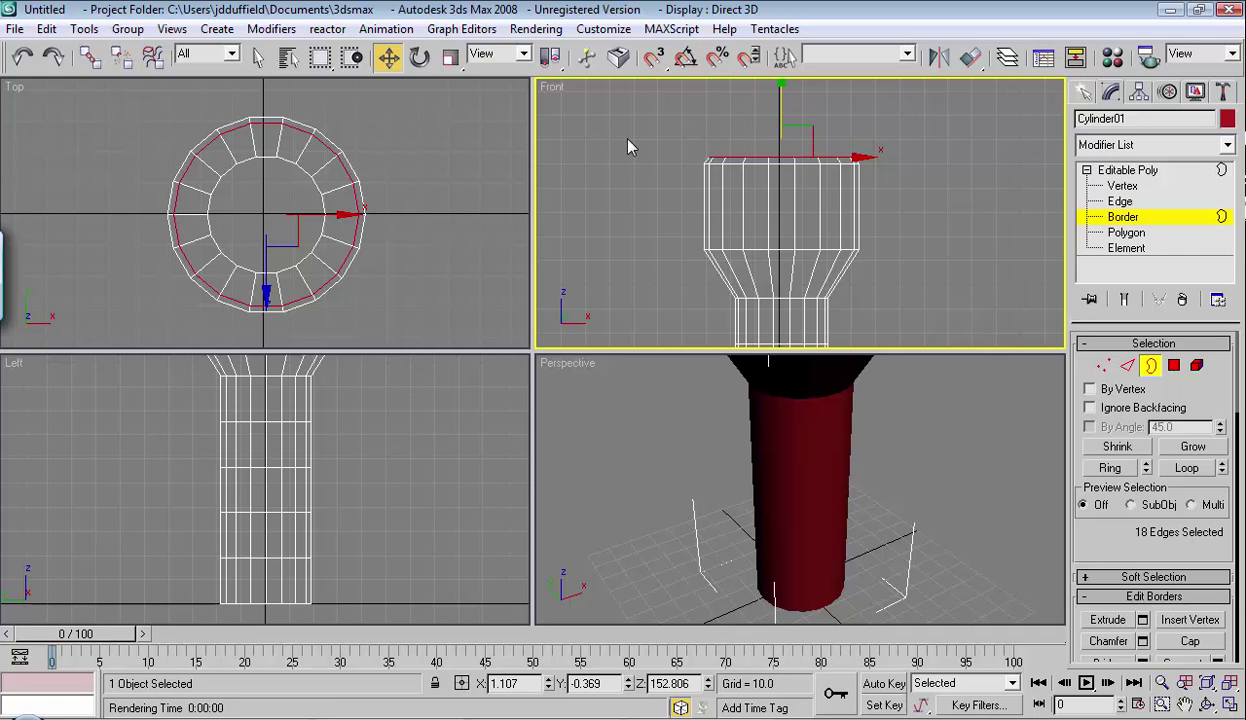
{"action": "middle_click_drag", "start_coordinate": [628, 147], "coordinate": [618, 190]}
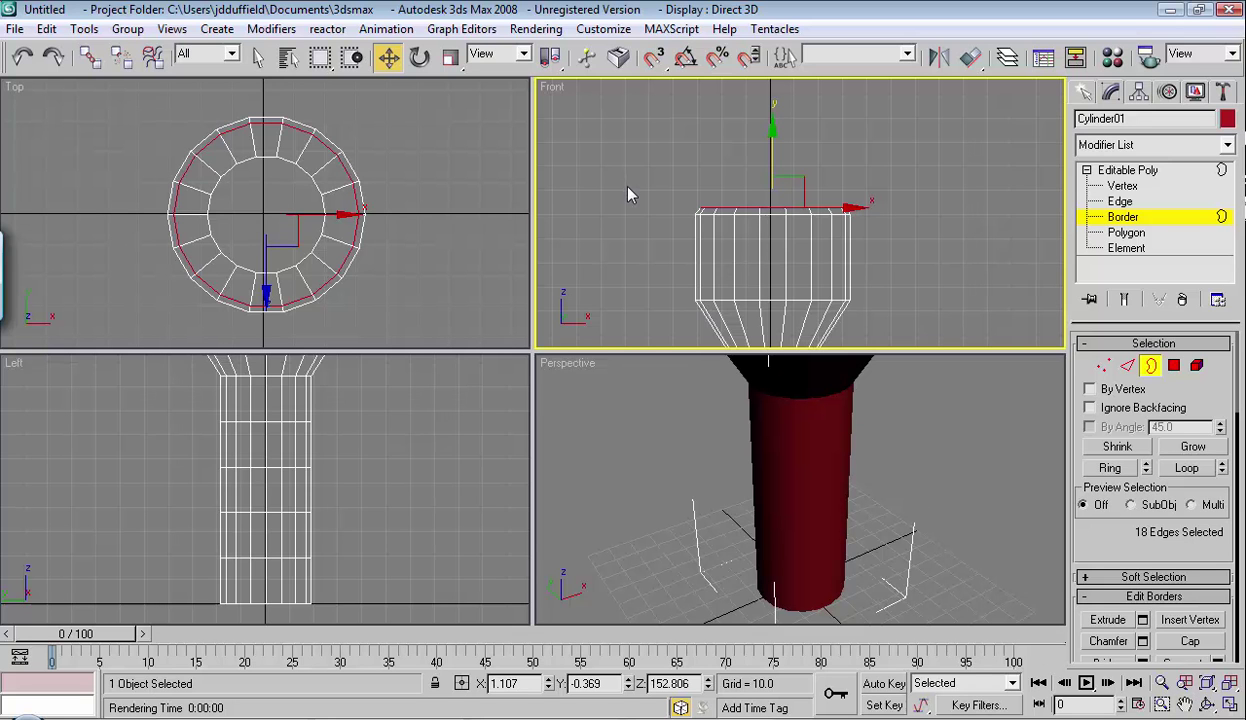
{"action": "middle_click_drag", "start_coordinate": [625, 190], "coordinate": [653, 185]}
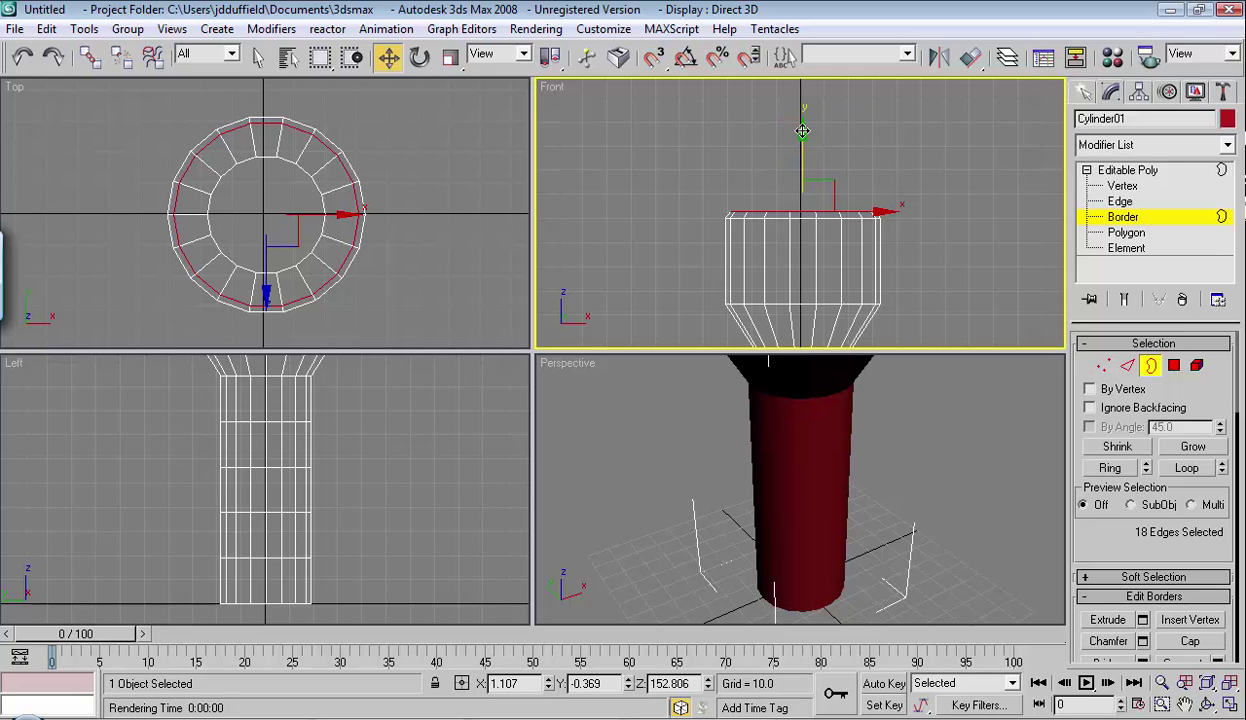
{"action": "left_click_drag", "start_coordinate": [802, 131], "coordinate": [810, 141]}
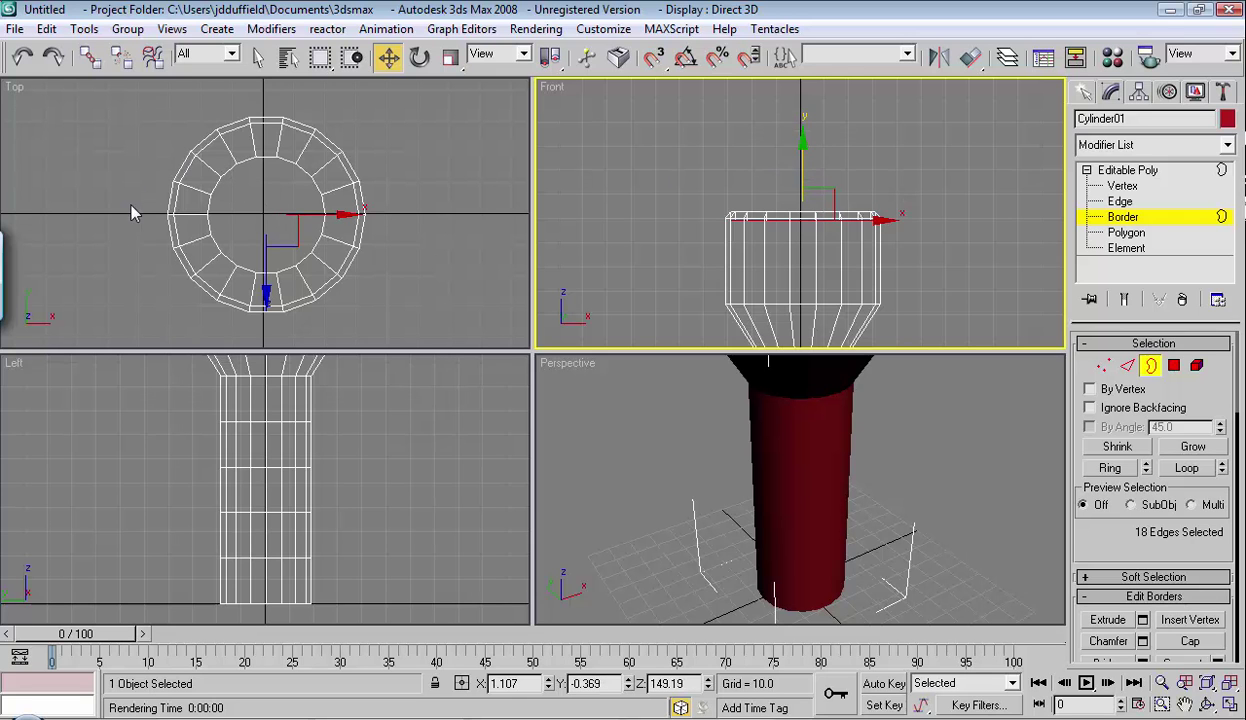
- Scale the lowered border slightly inward in the Top view to slope the rim's inner edge
{"action": "right_click", "coordinate": [126, 160]}
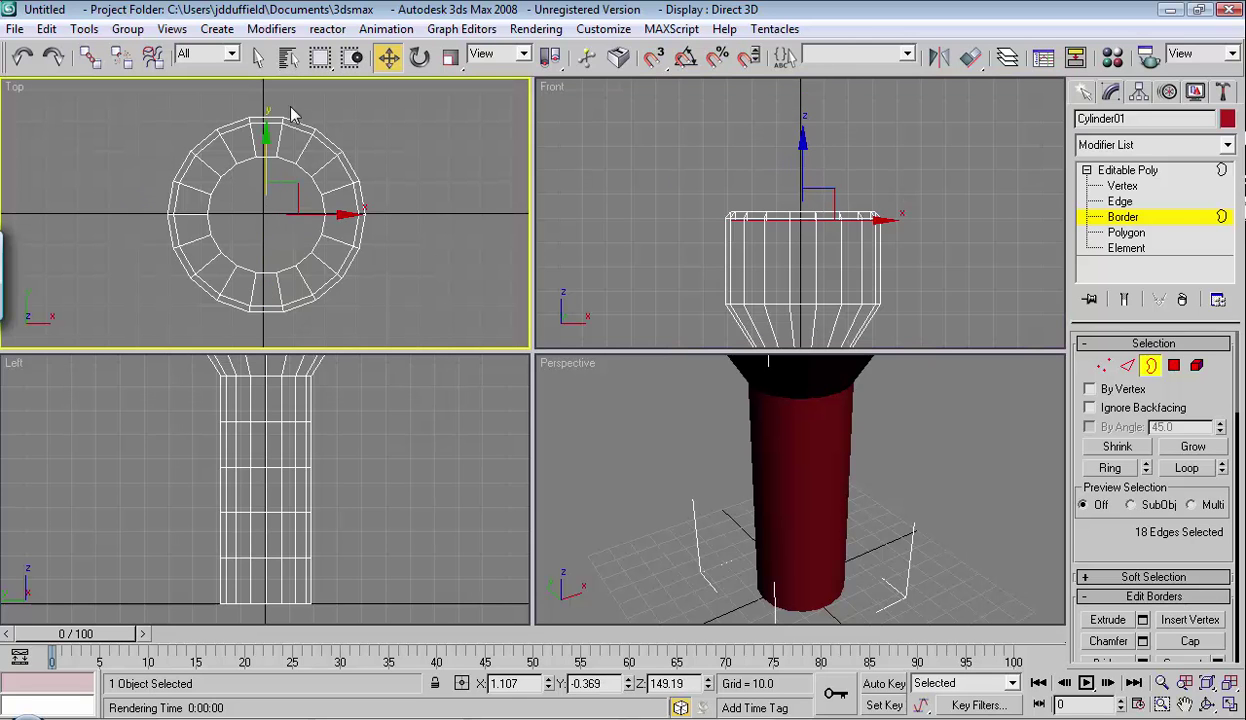
{"action": "left_click", "coordinate": [451, 58]}
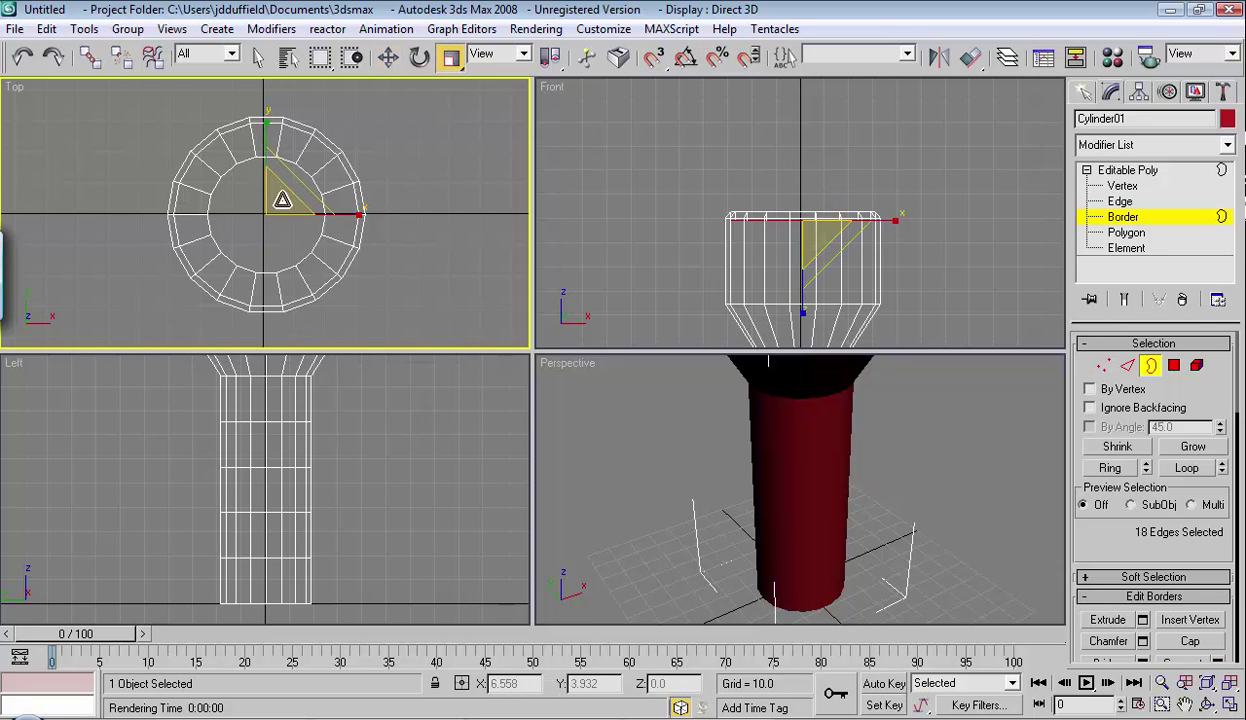
{"action": "left_click_drag", "start_coordinate": [282, 200], "coordinate": [287, 207]}
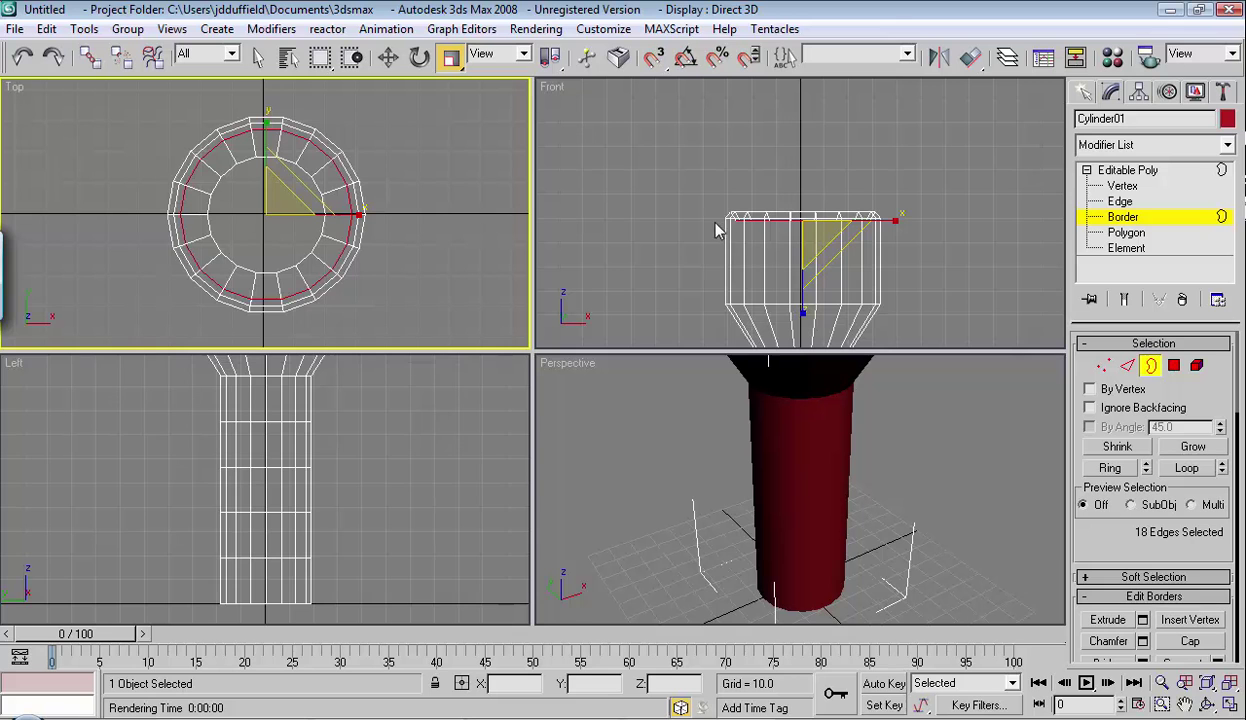
- Extrude the inner border straight down about 36 units in the Front view, to the level where the flare begins
{"action": "left_click", "coordinate": [389, 58]}
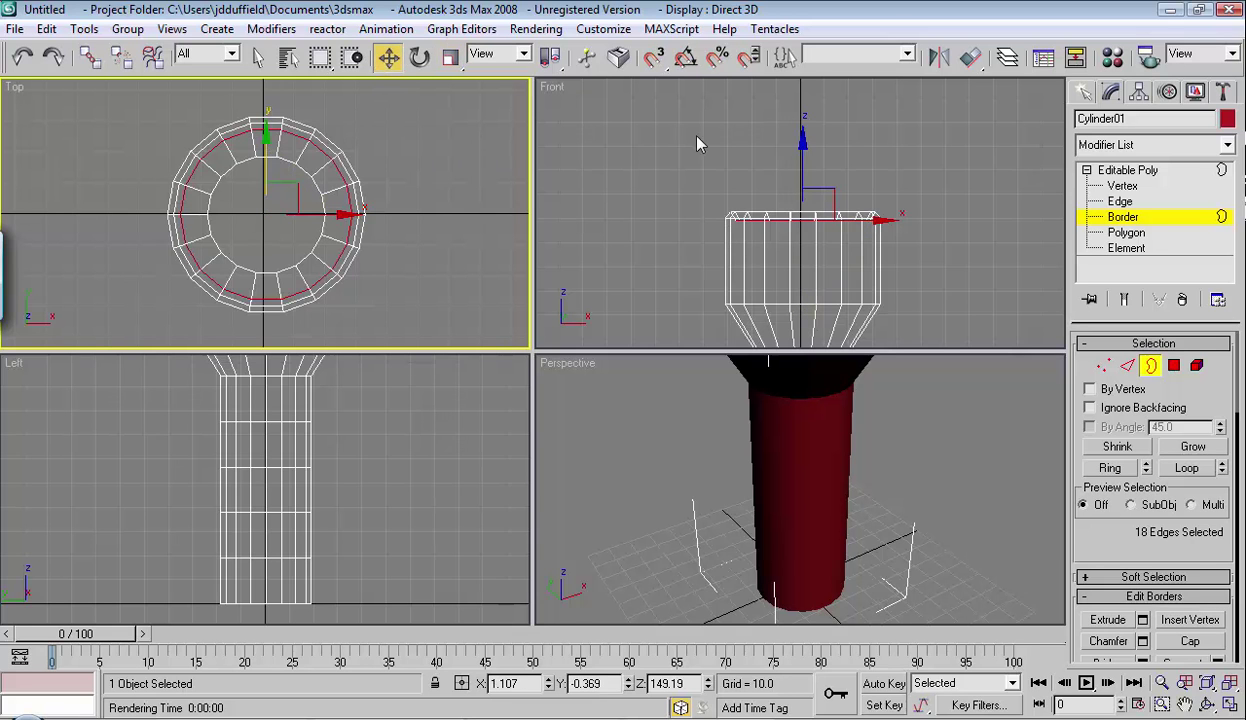
{"action": "right_click", "coordinate": [871, 148]}
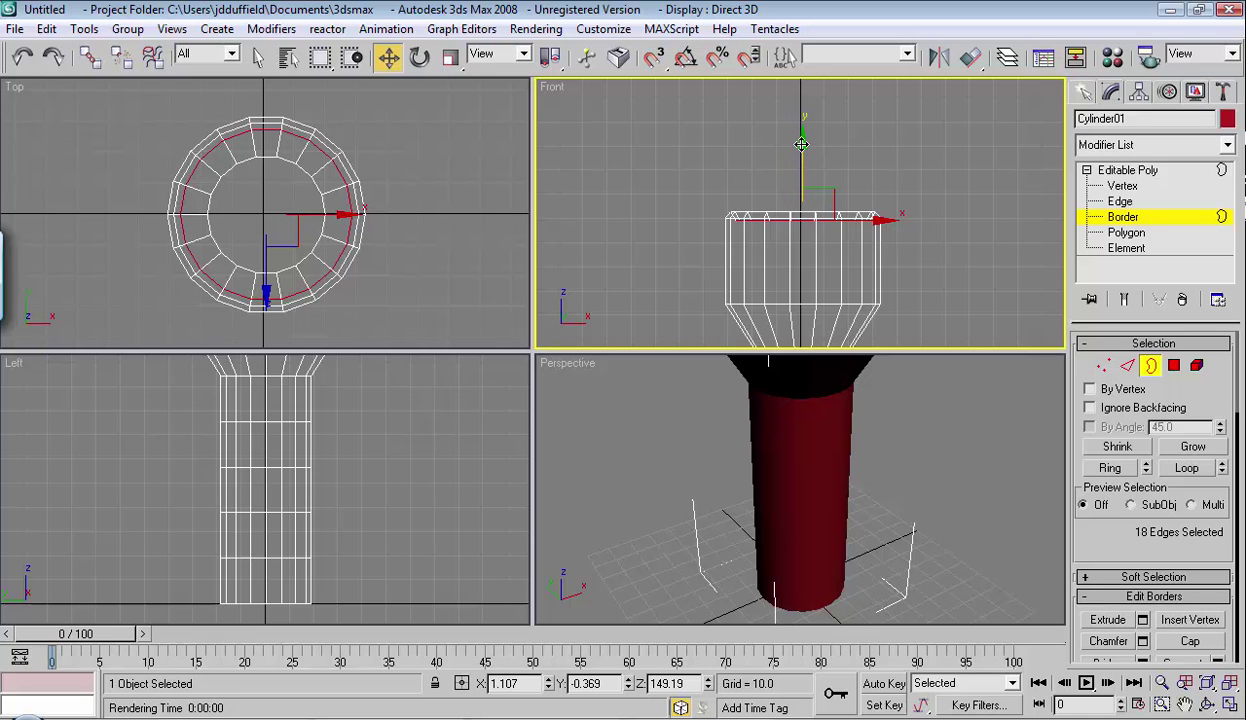
{"action": "left_click_drag", "start_coordinate": [802, 141], "coordinate": [814, 223]}
{"action": "mouse_move", "coordinate": [814, 232]}
{"action": "left_mouse_down"}
{"action": "mouse_move", "coordinate": [815, 209]}
{"action": "mouse_move", "coordinate": [812, 278]}
{"action": "mouse_move", "coordinate": [814, 204]}
{"action": "mouse_move", "coordinate": [818, 230]}
{"action": "left_mouse_up"}
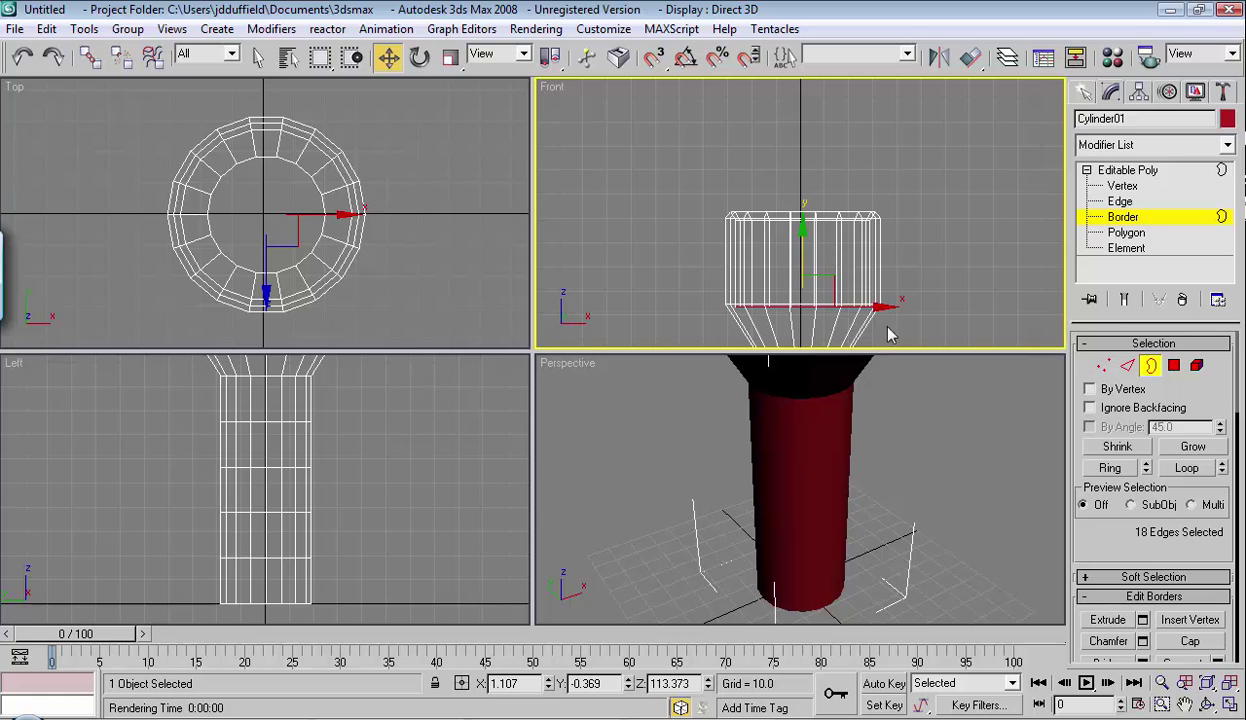
- Inspect the hollow cup in the Perspective view, and extrude its inner border down about 18 units to the base of the flare
{"action": "right_click", "coordinate": [948, 449]}
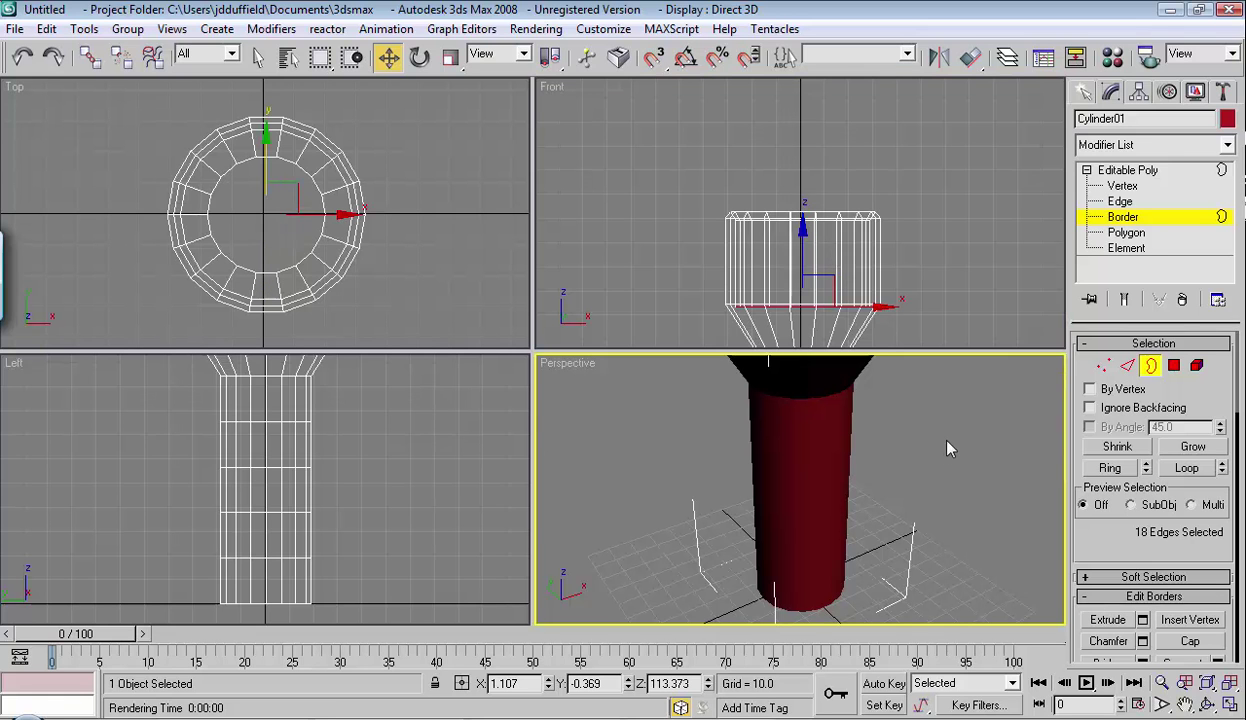
{"action": "scroll", "coordinate": [914, 409], "scroll_direction": "up", "scroll_amount": 5}
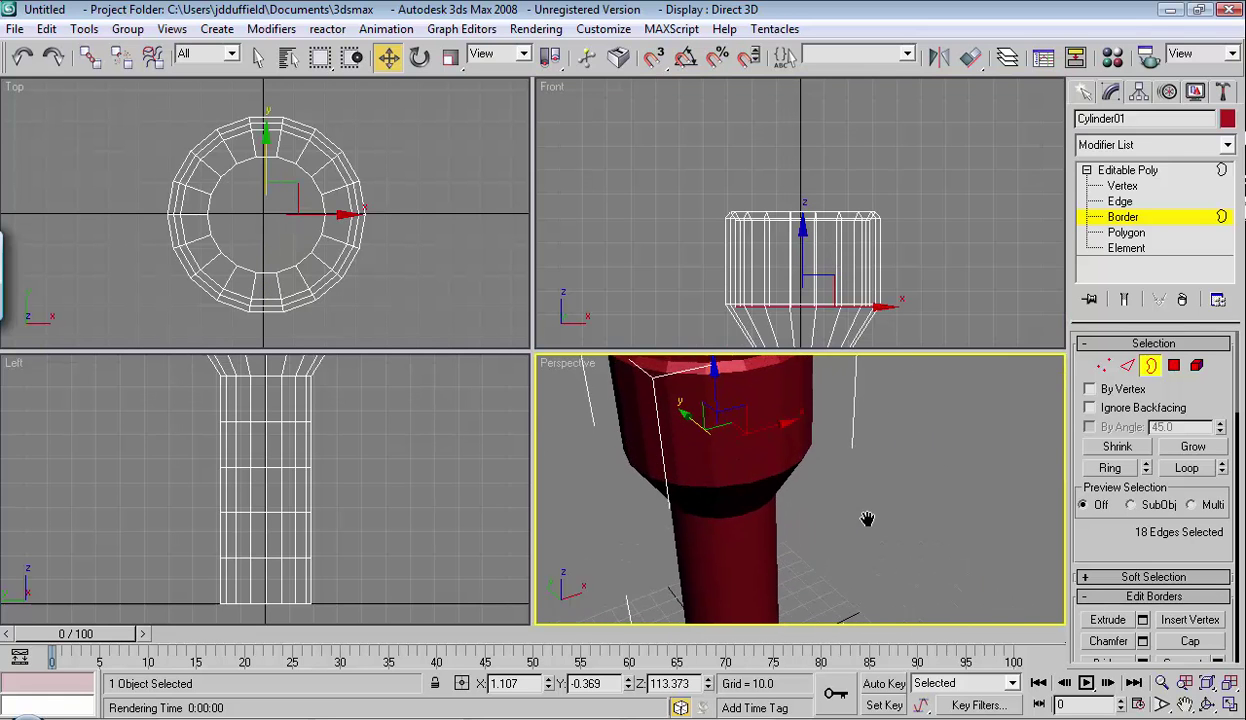
{"action": "middle_click_drag", "start_coordinate": [866, 484], "coordinate": [958, 528], "text": "alt"}
{"action": "middle_click_drag", "start_coordinate": [950, 305], "coordinate": [1007, 216]}
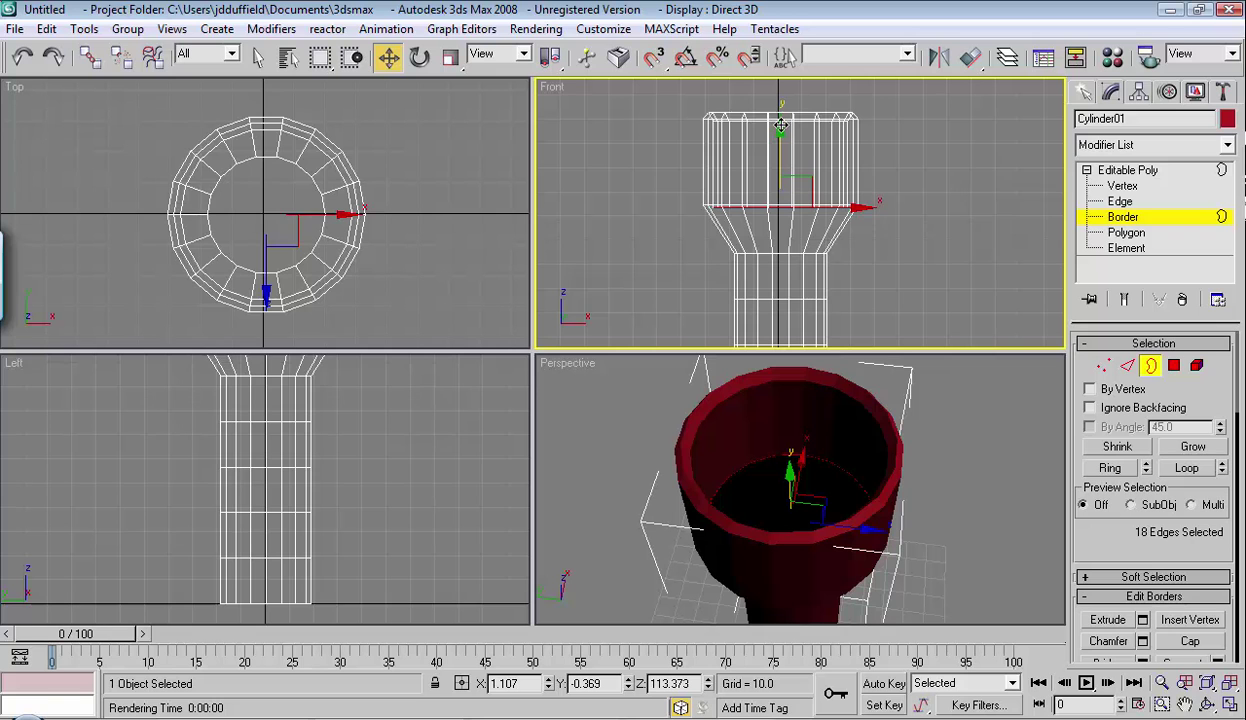
{"action": "left_click_drag", "start_coordinate": [781, 130], "coordinate": [781, 174]}
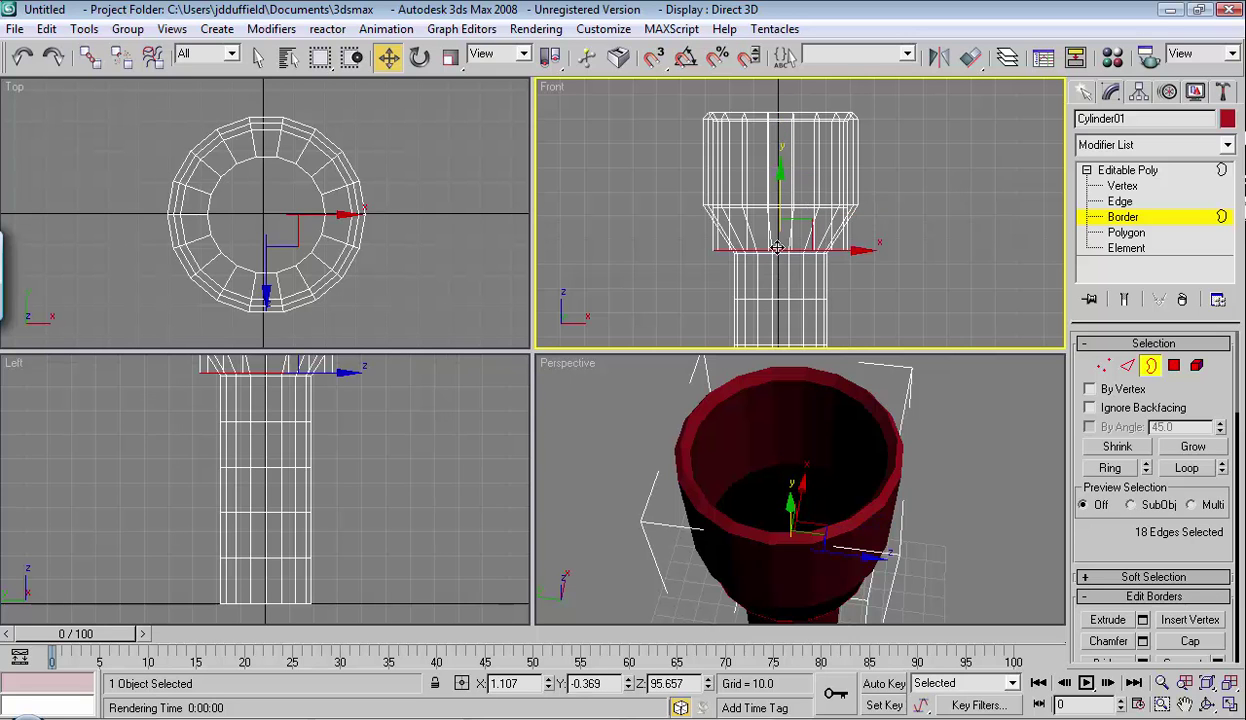
- Scale the lowest inner border uniformly to about 61% in the Top view so the inside wall tapers with the flare
{"action": "left_click", "coordinate": [450, 57]}
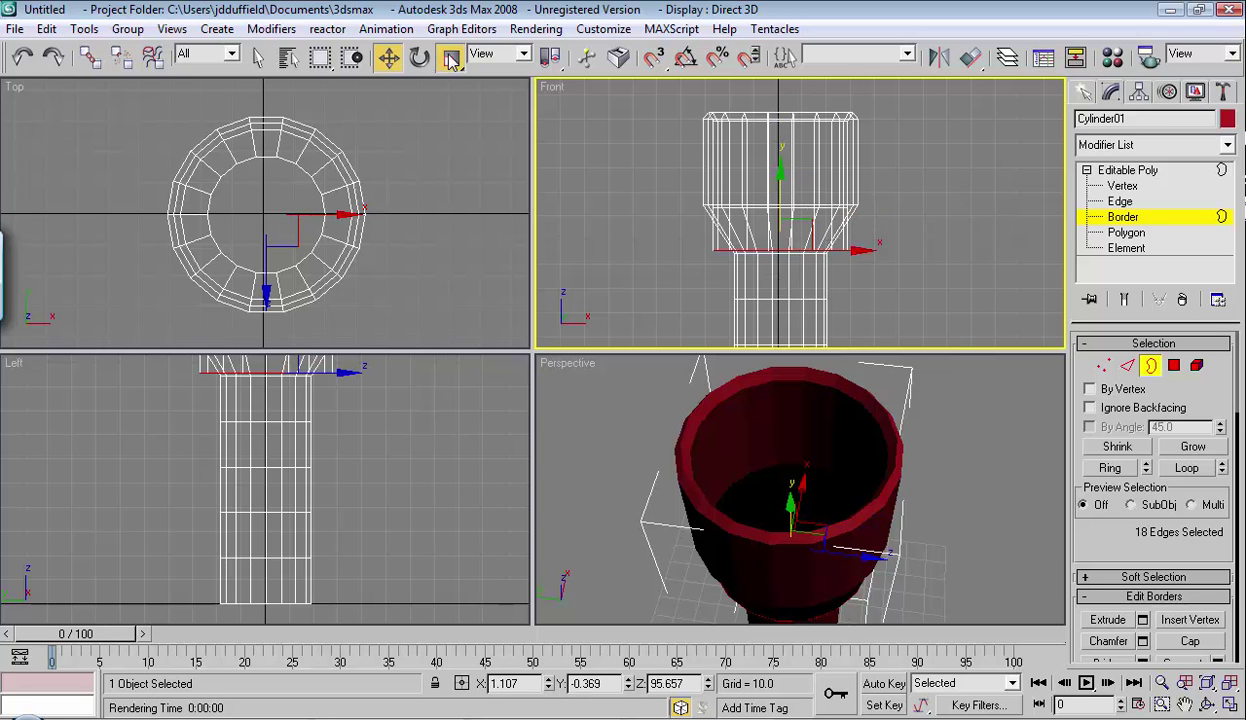
{"action": "right_click", "coordinate": [400, 155]}
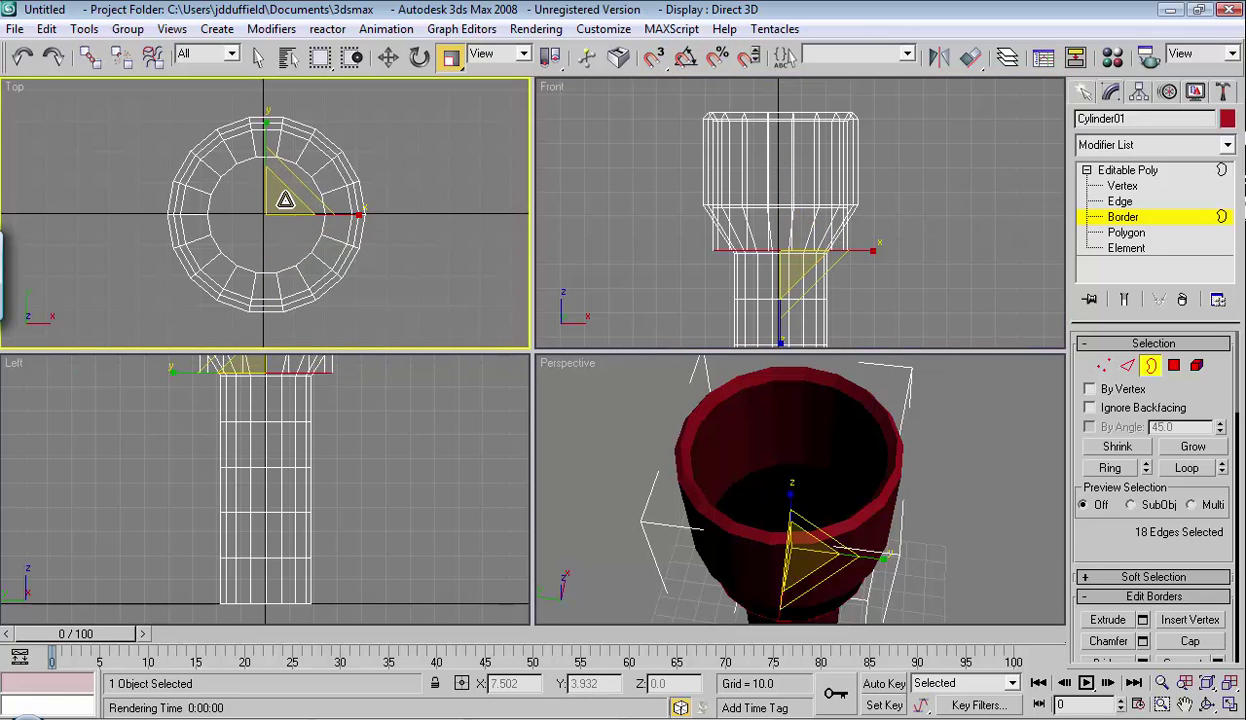
{"action": "left_click_drag", "start_coordinate": [281, 203], "coordinate": [282, 264]}
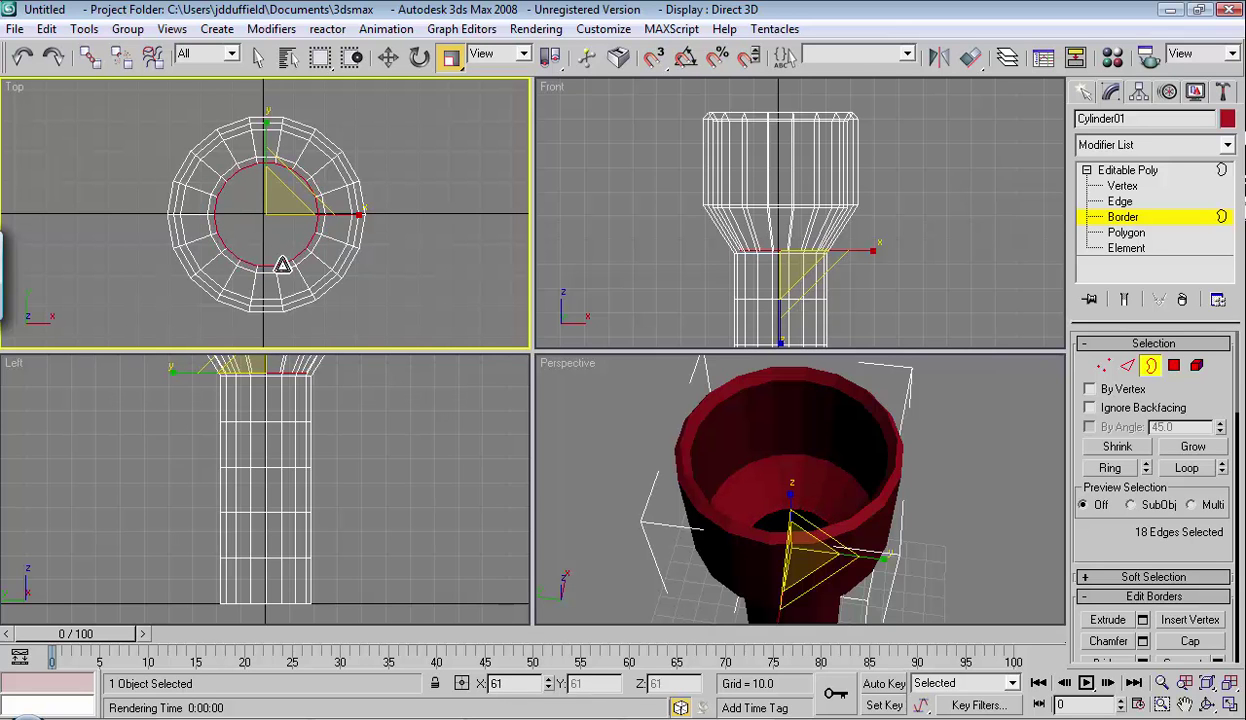
{"action": "left_click_drag", "start_coordinate": [282, 264], "coordinate": [283, 265]}
{"action": "mouse_move", "coordinate": [275, 192]}
{"action": "left_mouse_down"}
{"action": "mouse_move", "coordinate": [293, 167]}
{"action": "mouse_move", "coordinate": [292, 134]}
{"action": "mouse_move", "coordinate": [278, 211]}
{"action": "mouse_move", "coordinate": [292, 195]}
{"action": "left_mouse_up"}
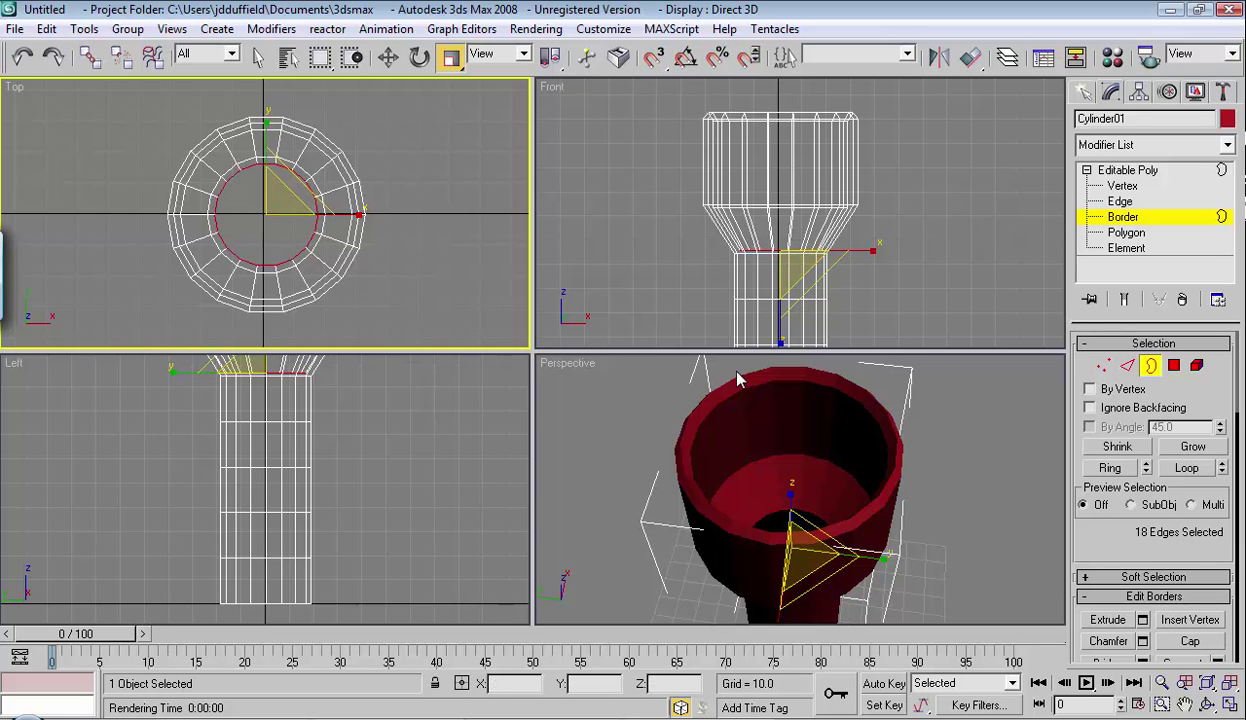
- Cap the lowest inner border of the hollow cup to close its floor, and inspect it in the maximized Perspective view
{"action": "right_click", "coordinate": [982, 495]}
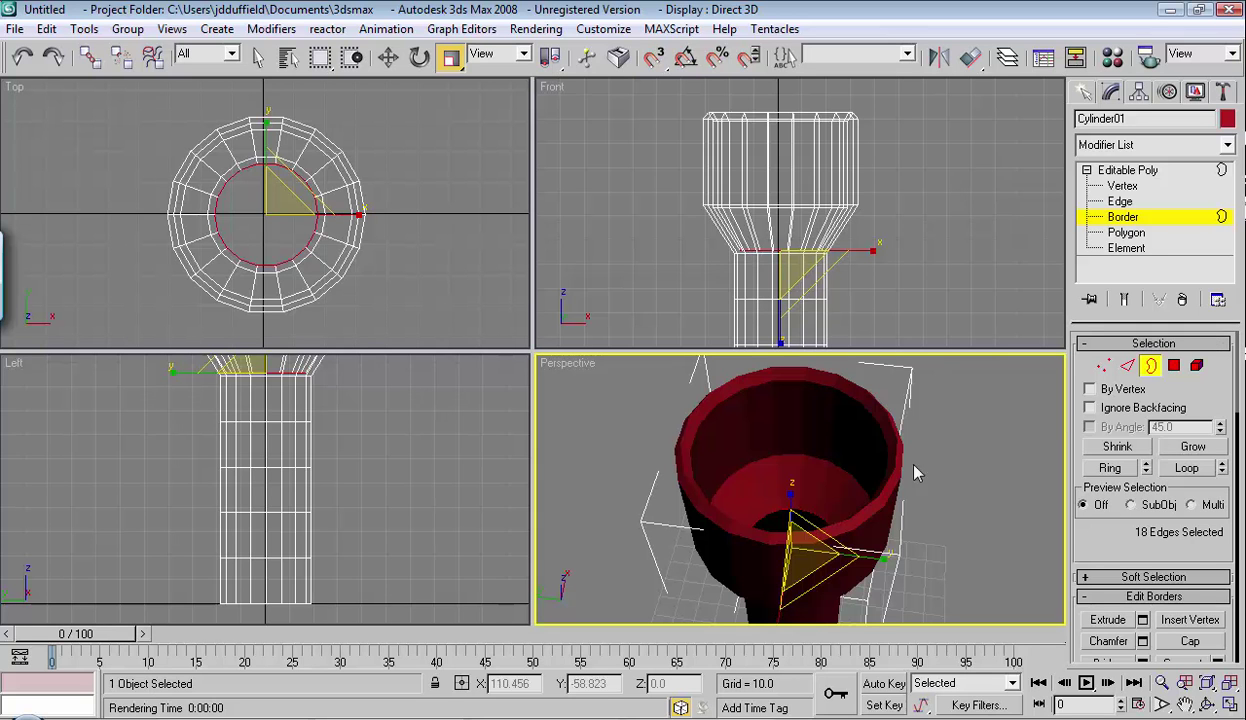
{"action": "left_click", "coordinate": [388, 57]}
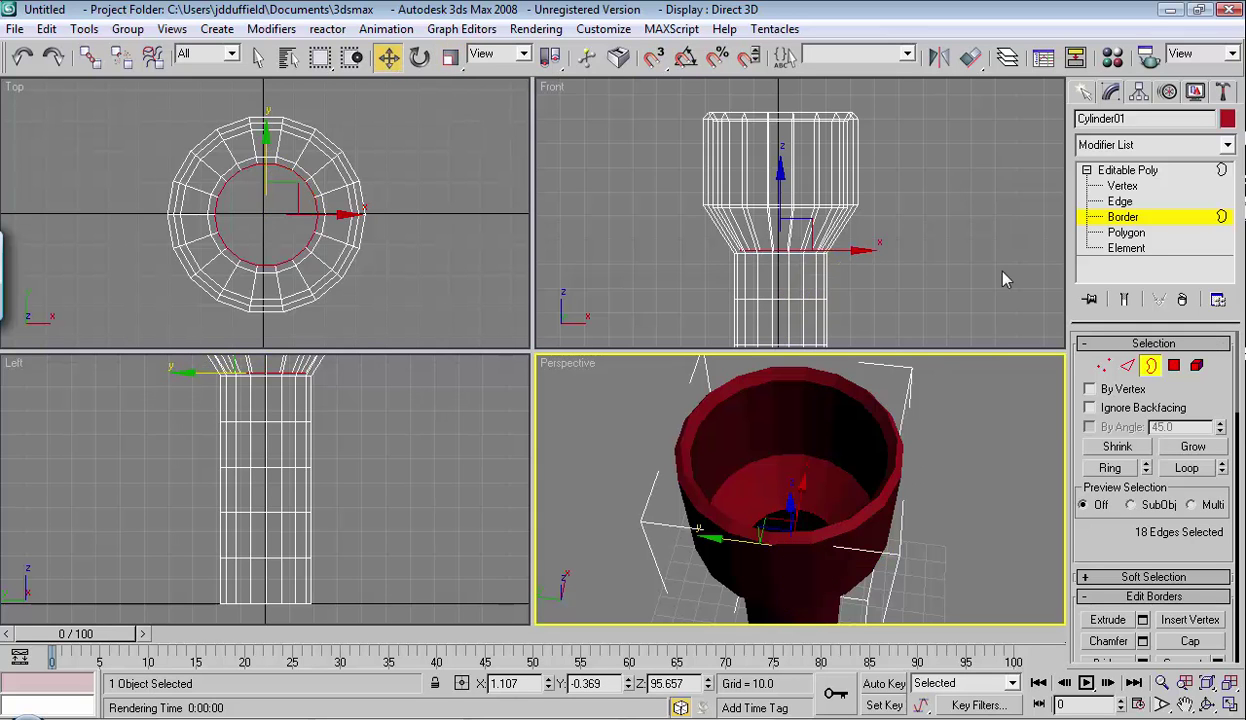
{"action": "left_click_drag", "start_coordinate": [1225, 545], "coordinate": [1092, 342]}
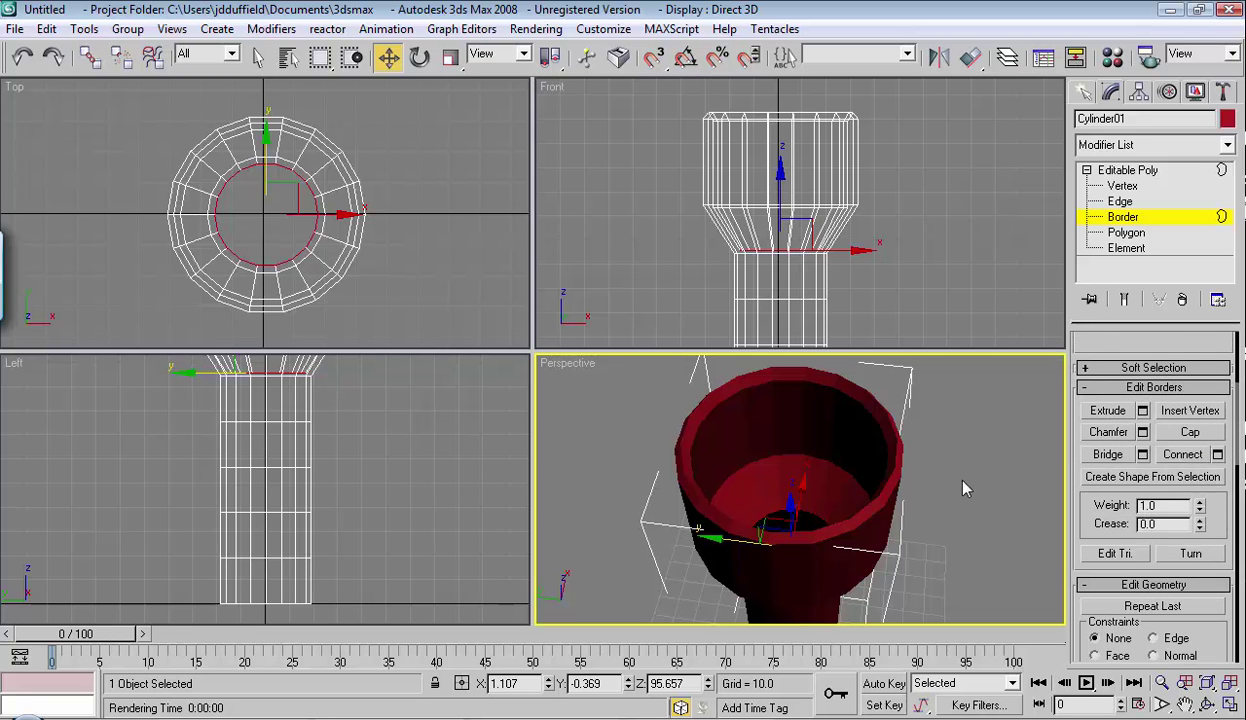
{"action": "middle_click_drag", "start_coordinate": [934, 501], "coordinate": [941, 503], "text": "alt"}
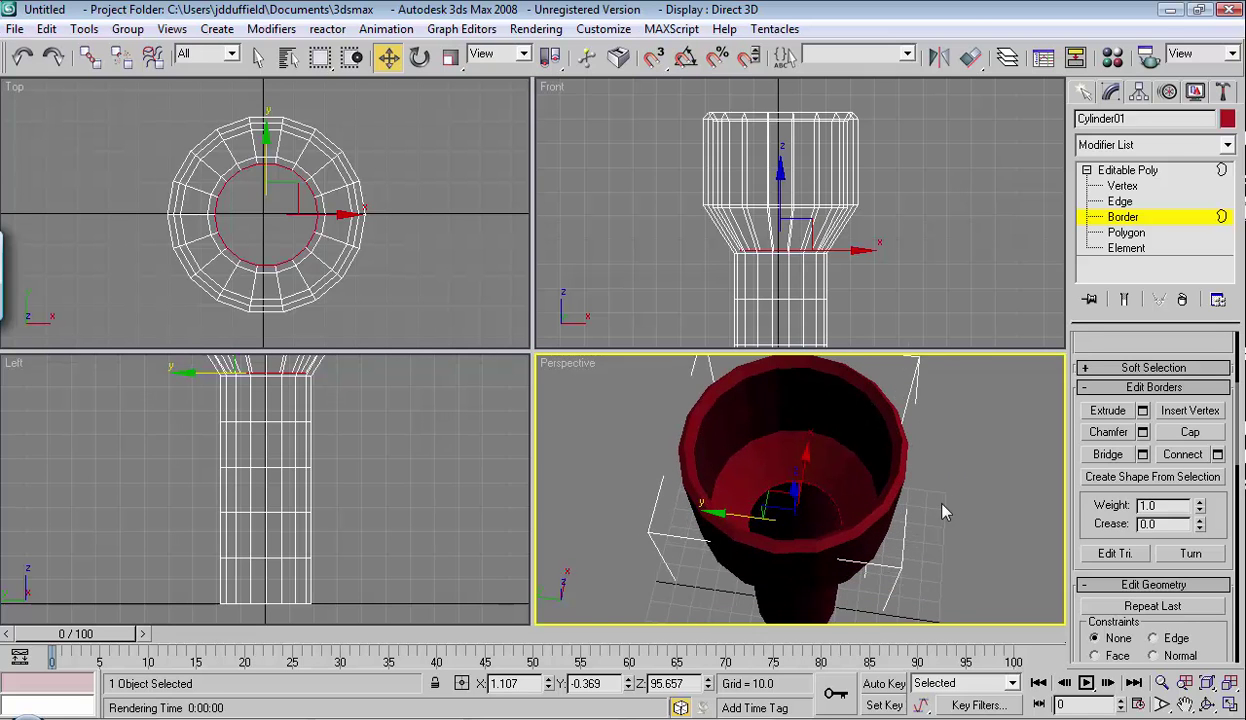
{"action": "key", "text": "alt+w"}
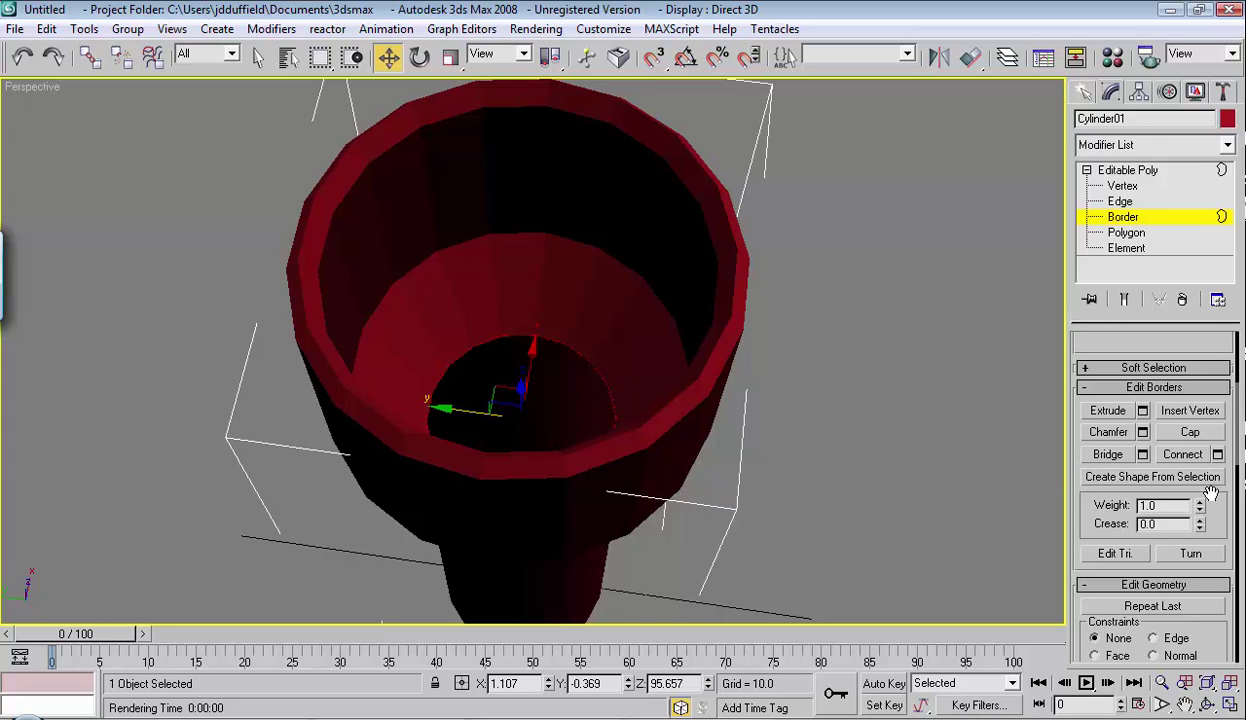
{"action": "left_click", "coordinate": [1190, 431]}
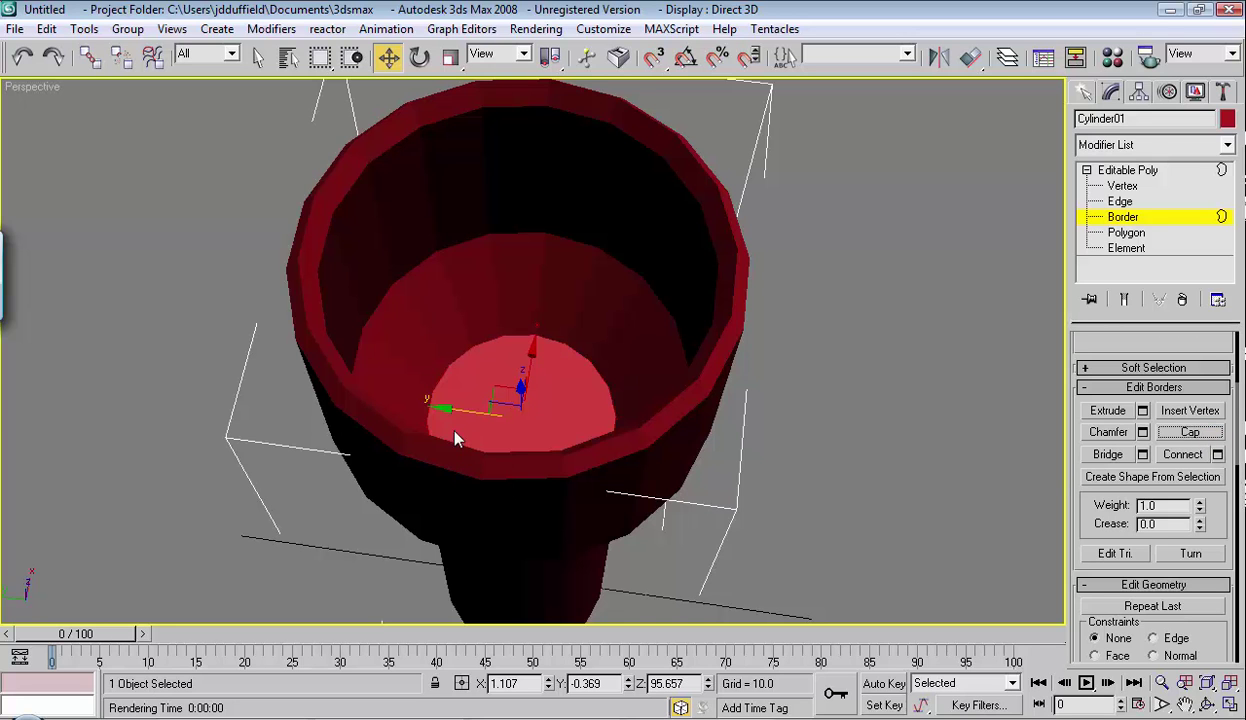
{"action": "middle_click_drag", "start_coordinate": [912, 435], "coordinate": [873, 477], "text": "alt"}
{"action": "middle_click_drag", "start_coordinate": [735, 490], "coordinate": [788, 462], "text": "alt"}
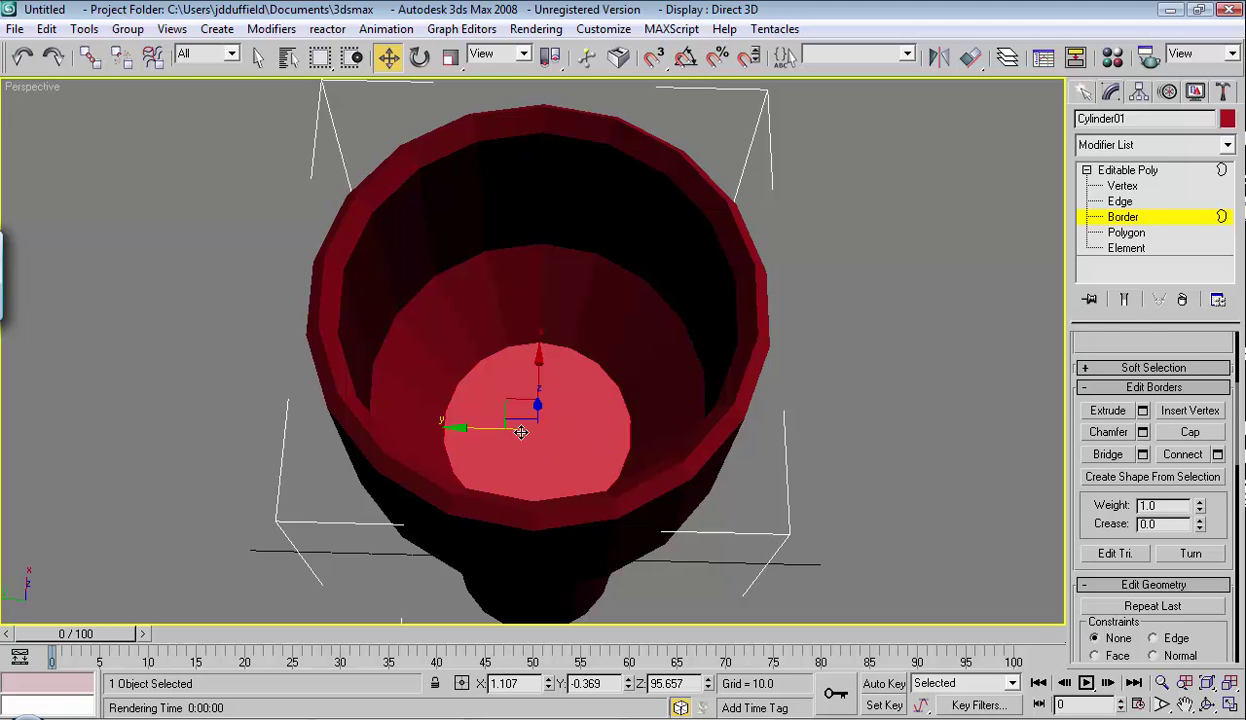
{"action": "middle_click_drag", "start_coordinate": [755, 461], "coordinate": [684, 523], "text": "alt"}
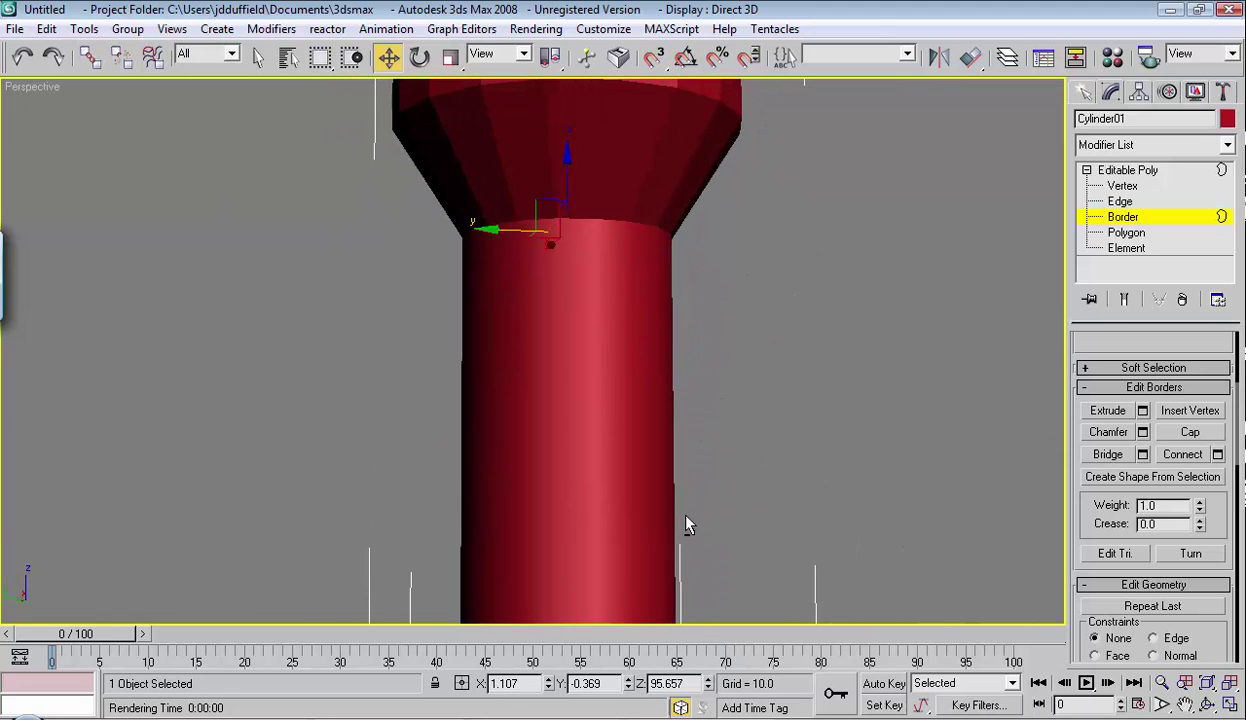
- In the Front view, lower the two vertex rings nearest the handle's base to about Z 5.5 and Z 18.9
{"action": "key", "text": "alt+w"}
{"action": "left_click", "coordinate": [640, 240]}
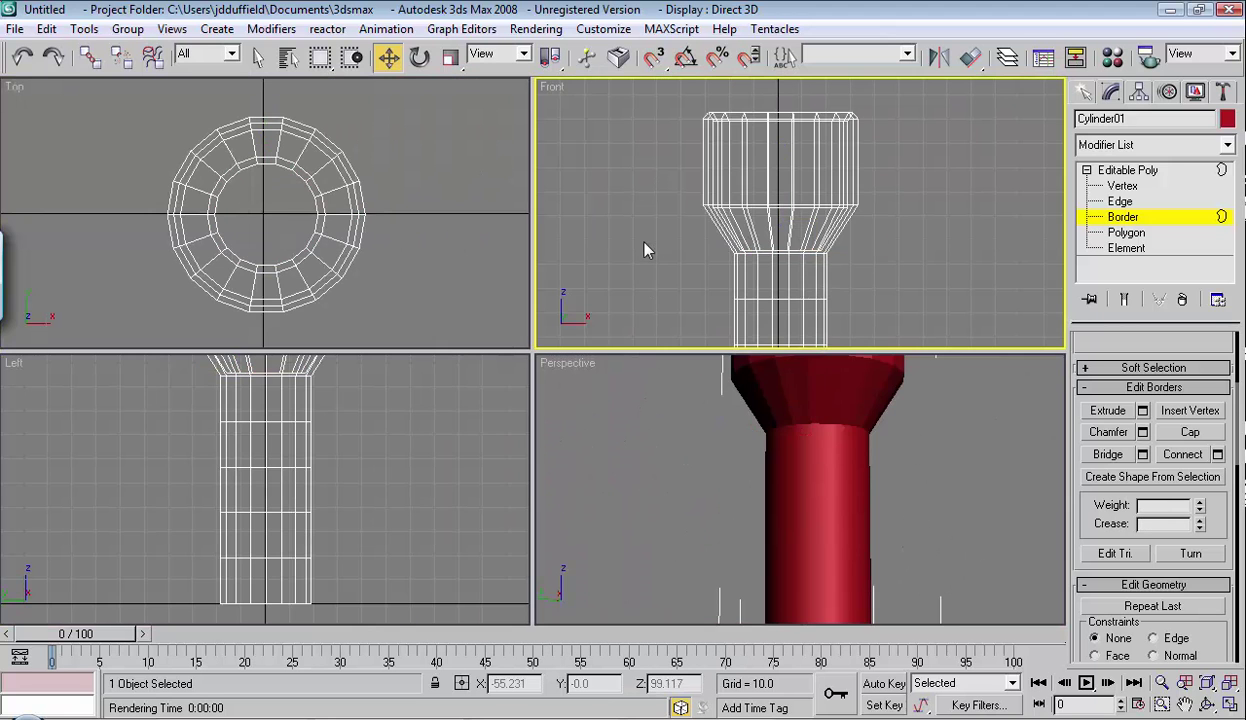
{"action": "key", "text": "z"}
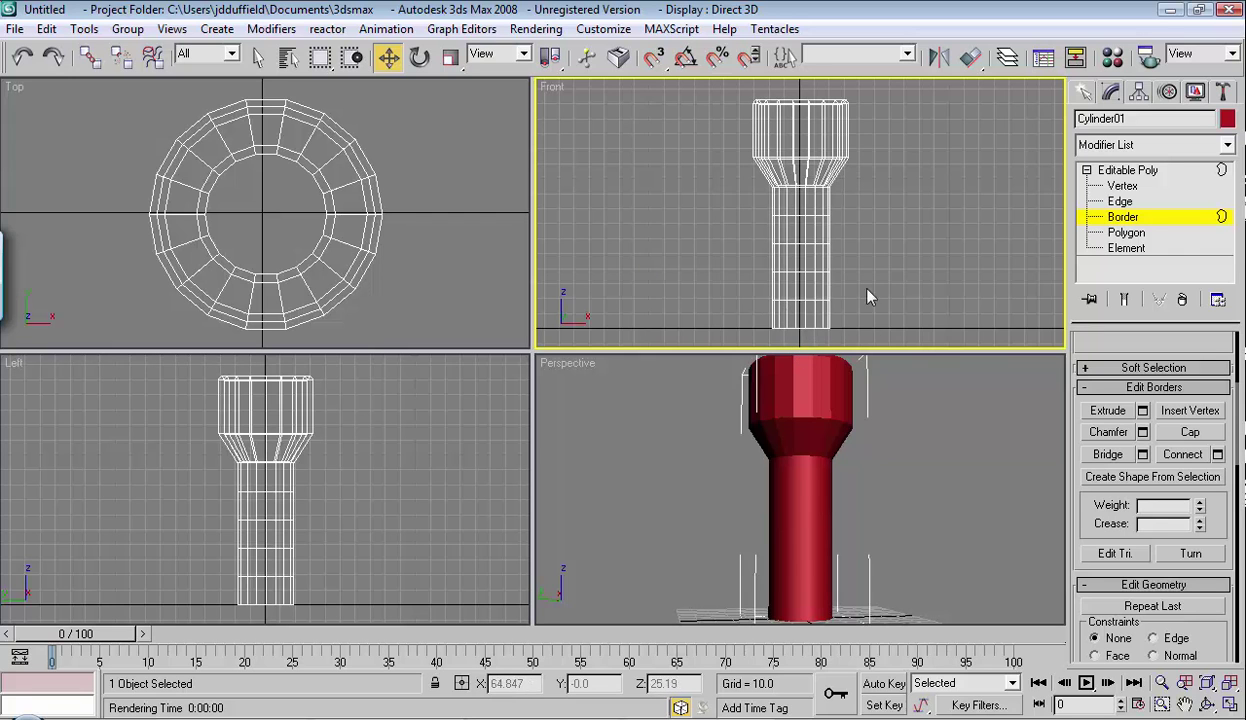
{"action": "middle_click_drag", "start_coordinate": [868, 298], "coordinate": [891, 259]}
{"action": "scroll", "coordinate": [884, 230], "scroll_direction": "up", "scroll_amount": 3}
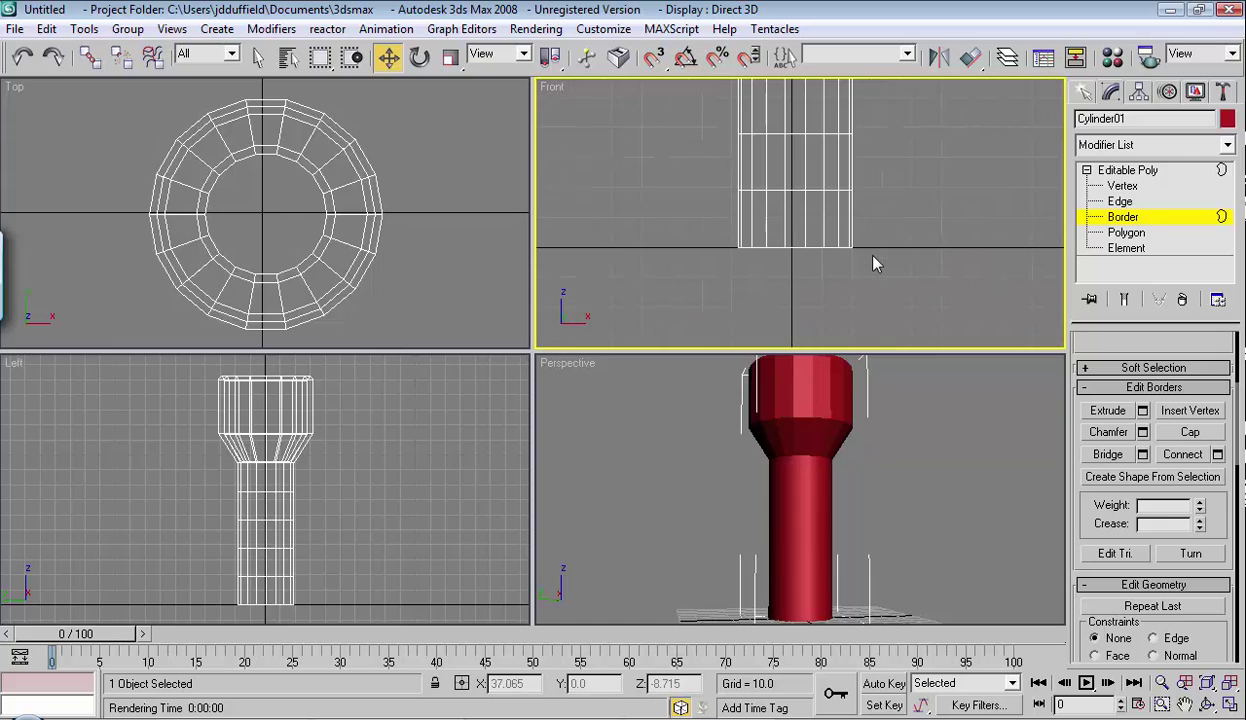
{"action": "key", "text": "alt+w"}
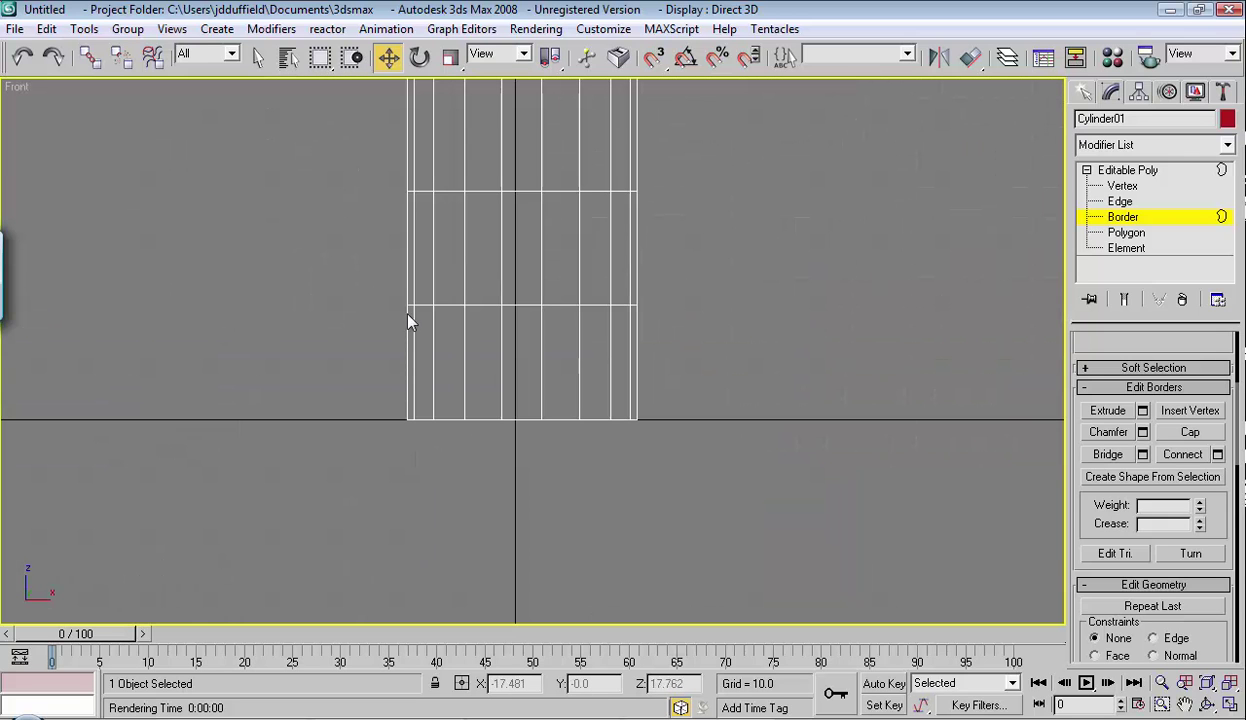
{"action": "left_click", "coordinate": [1122, 186]}
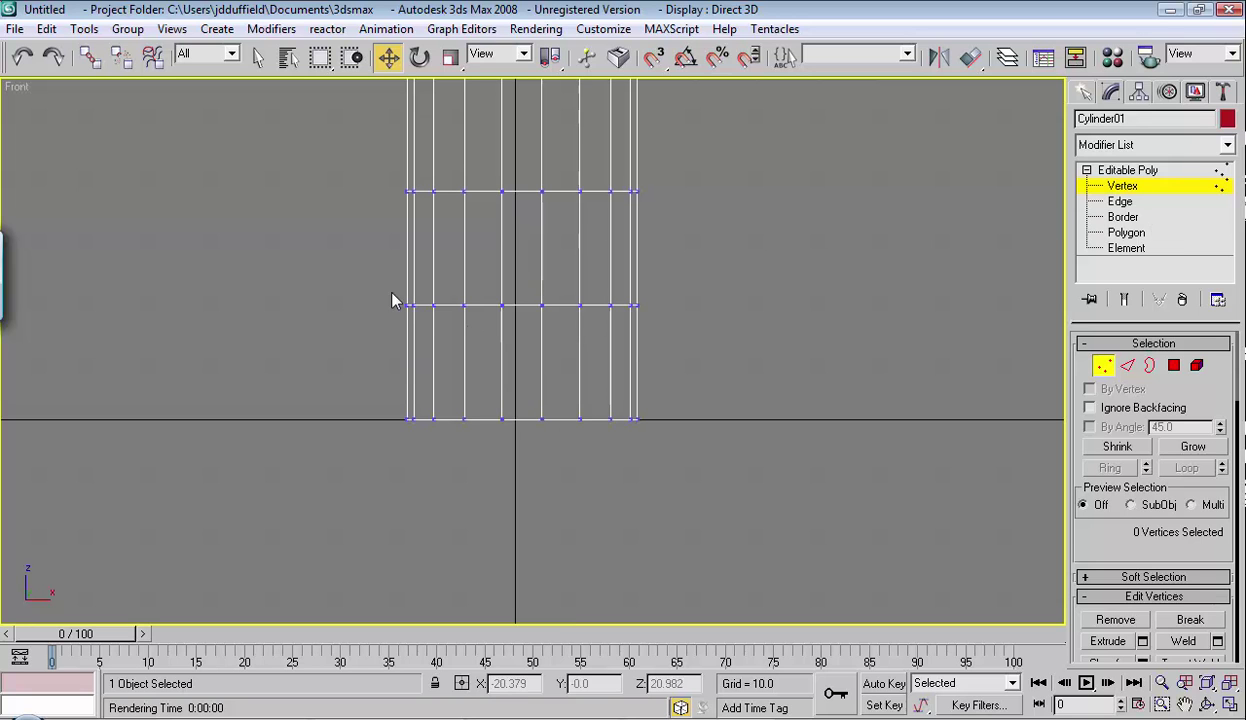
{"action": "left_click_drag", "start_coordinate": [391, 293], "coordinate": [659, 325]}
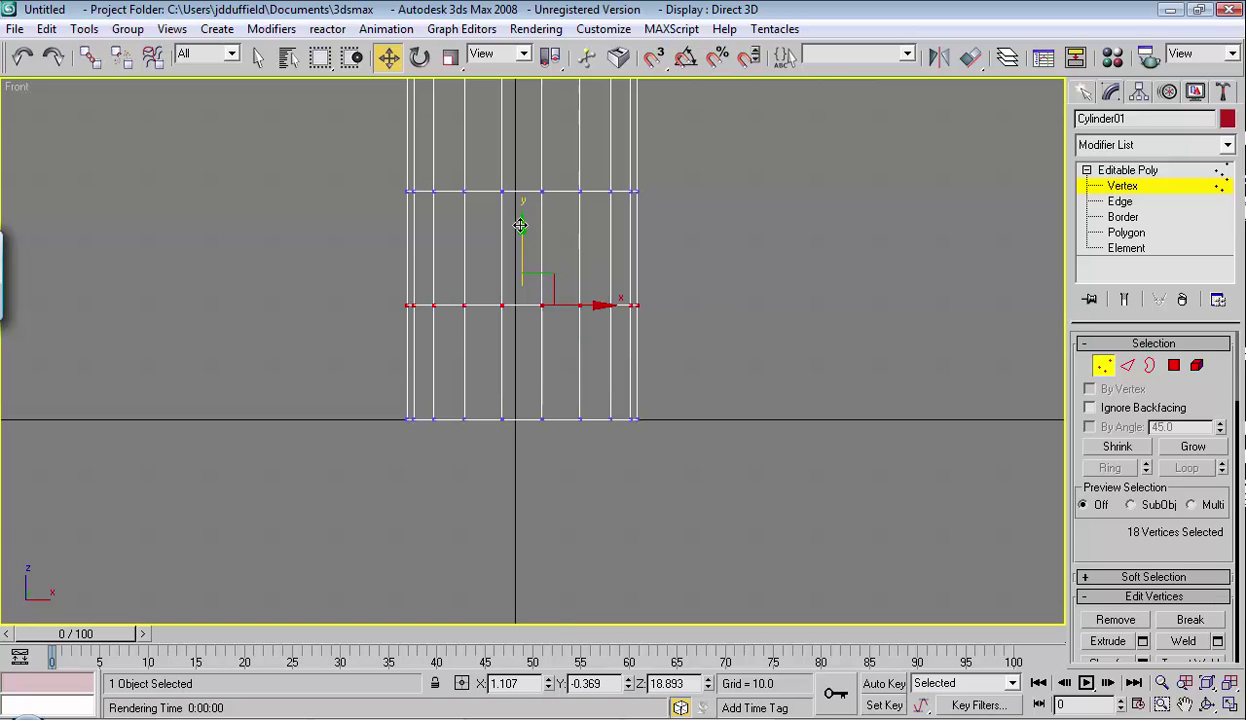
{"action": "left_click_drag", "start_coordinate": [522, 226], "coordinate": [521, 298]}
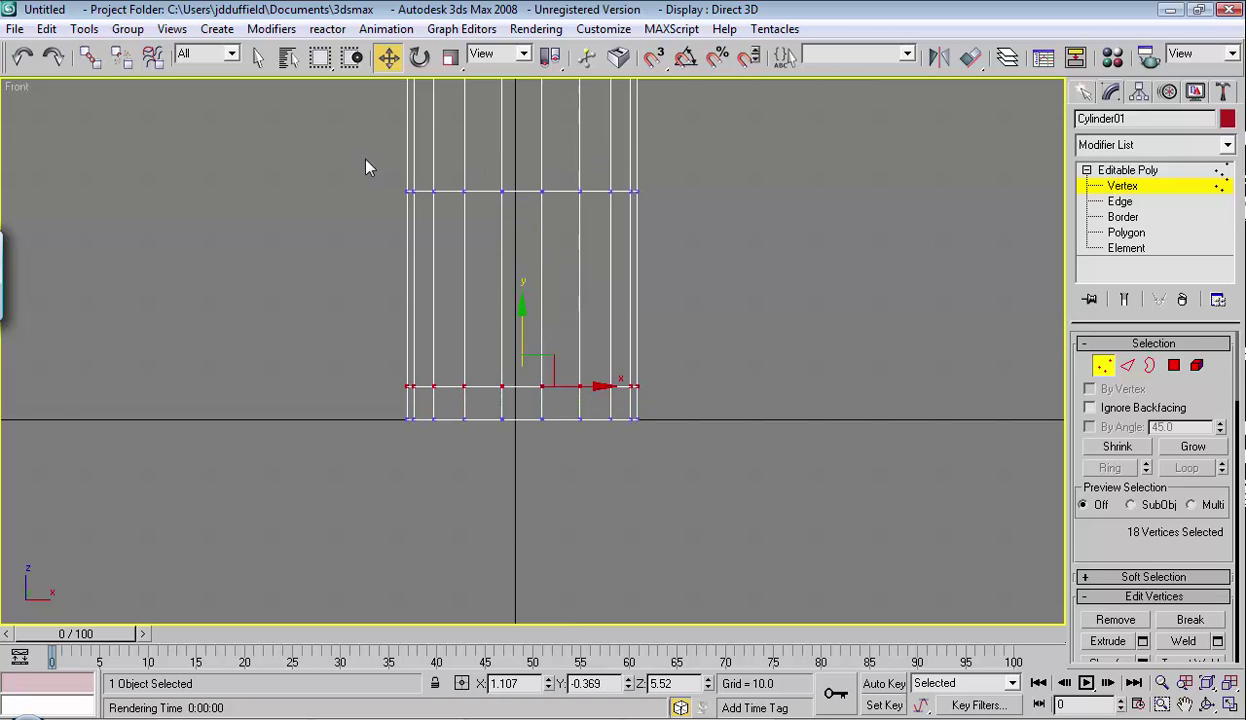
{"action": "left_click_drag", "start_coordinate": [660, 207], "coordinate": [664, 208]}
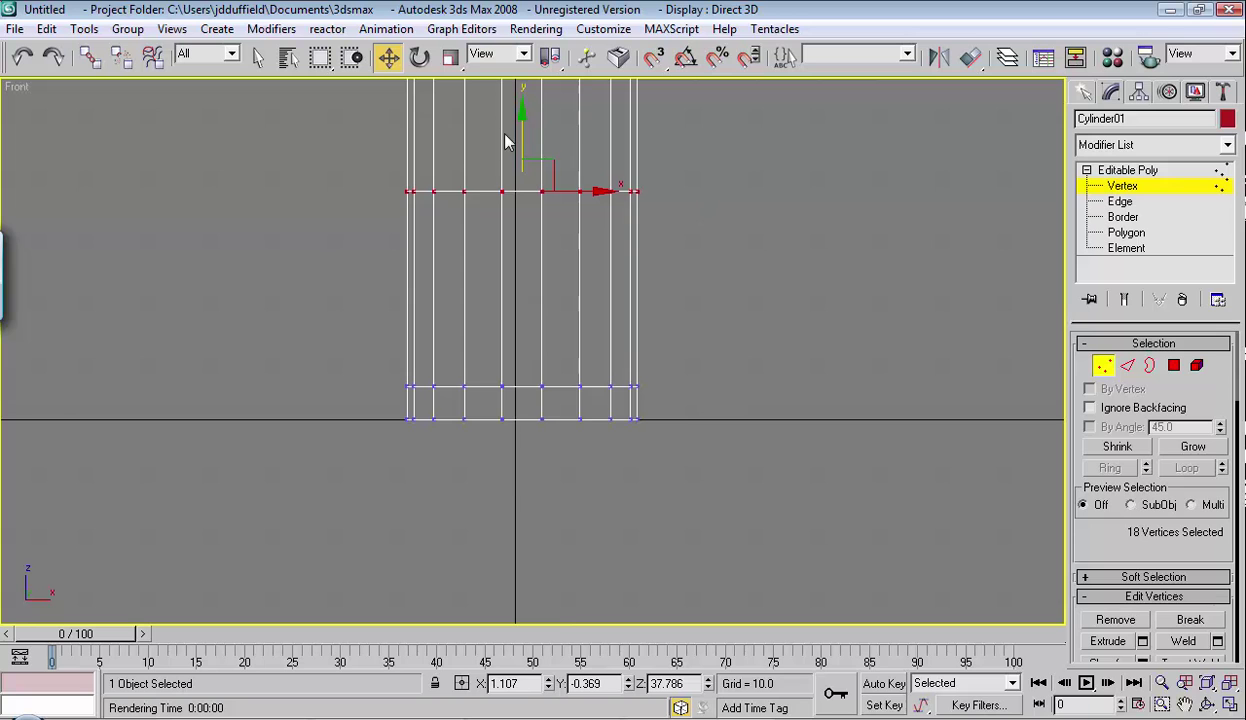
{"action": "left_click_drag", "start_coordinate": [522, 117], "coordinate": [531, 238]}
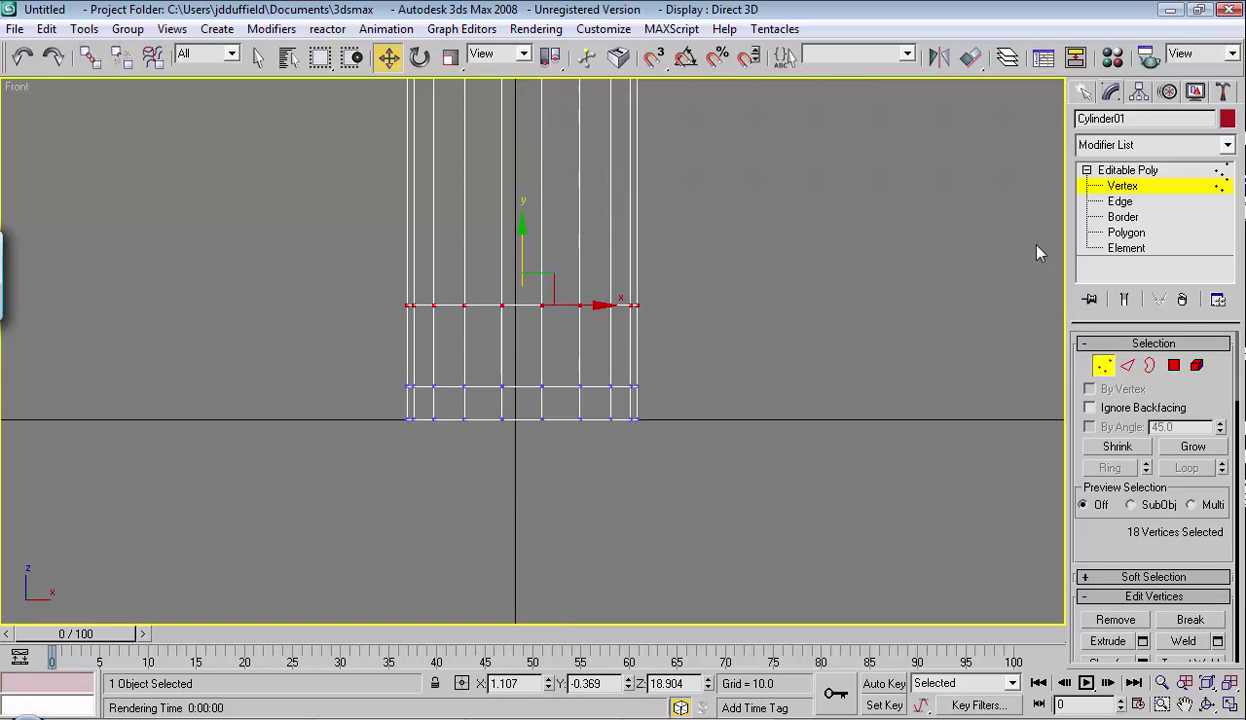
- Select one front polygon in the band between the two lowered rings, and show the maximized Perspective view in wireframe
{"action": "left_click", "coordinate": [1127, 233]}
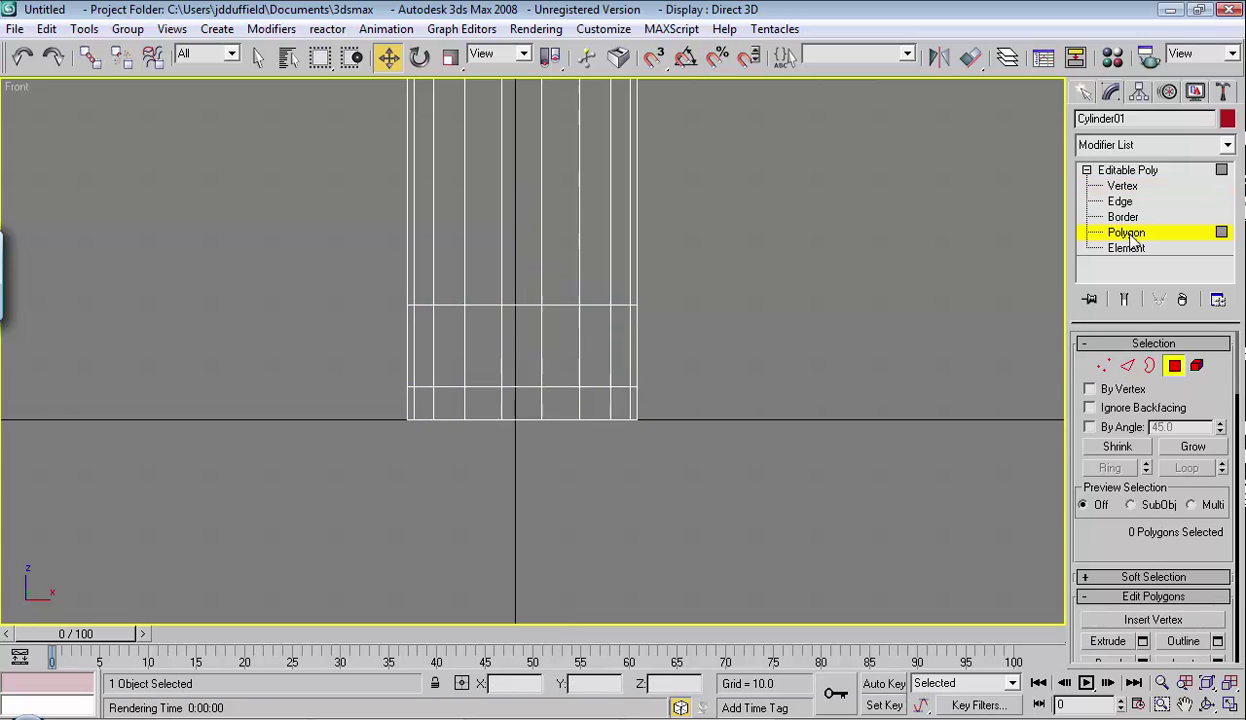
{"action": "left_click", "coordinate": [522, 342]}
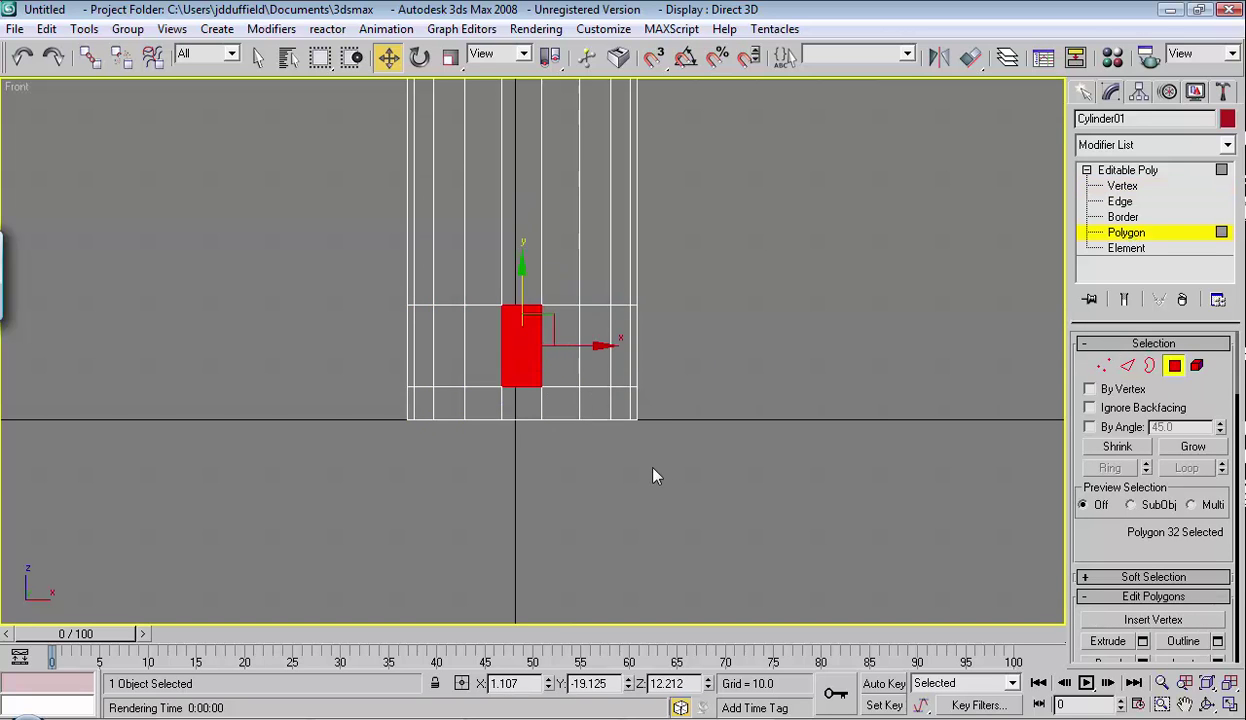
{"action": "key", "text": "alt"}
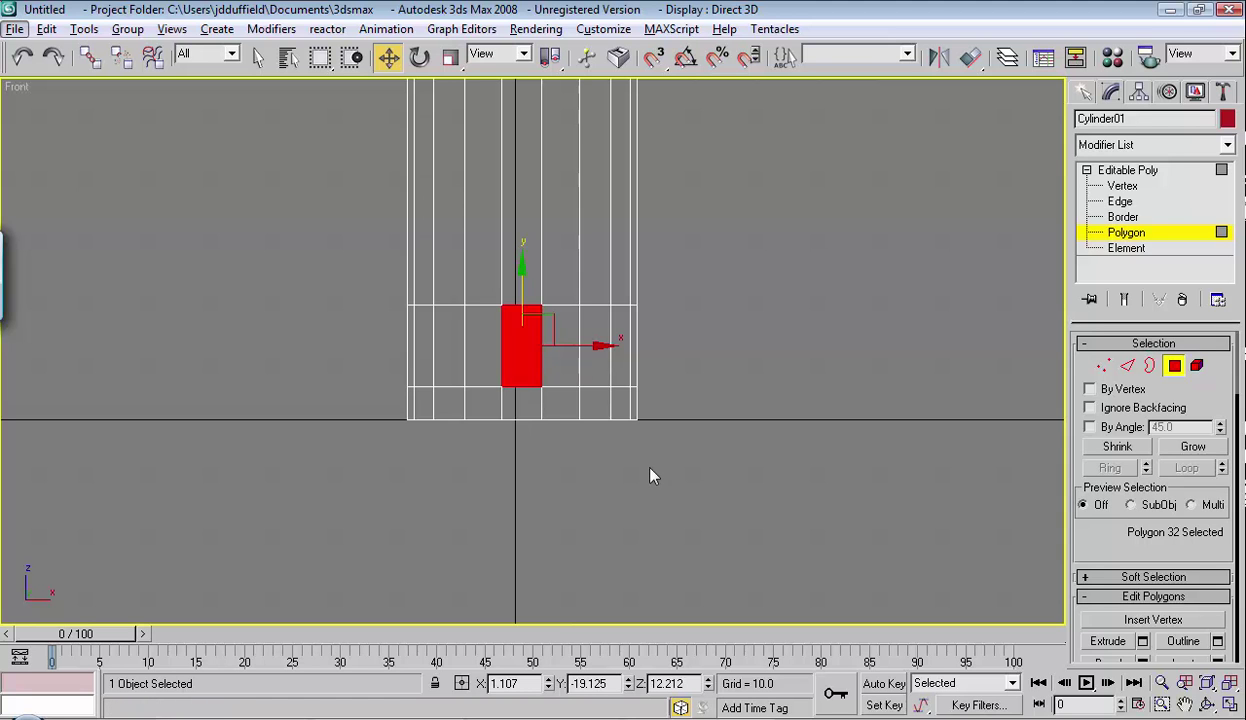
{"action": "key", "text": "alt+w"}
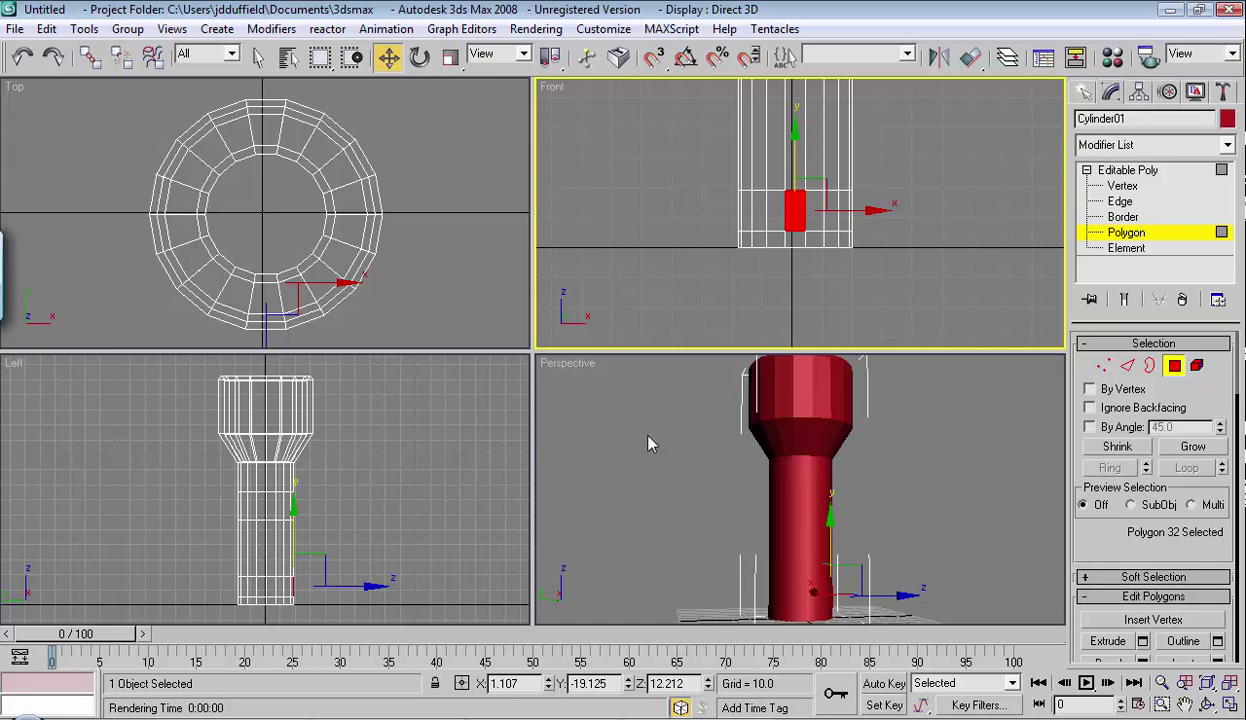
{"action": "right_click", "coordinate": [646, 443]}
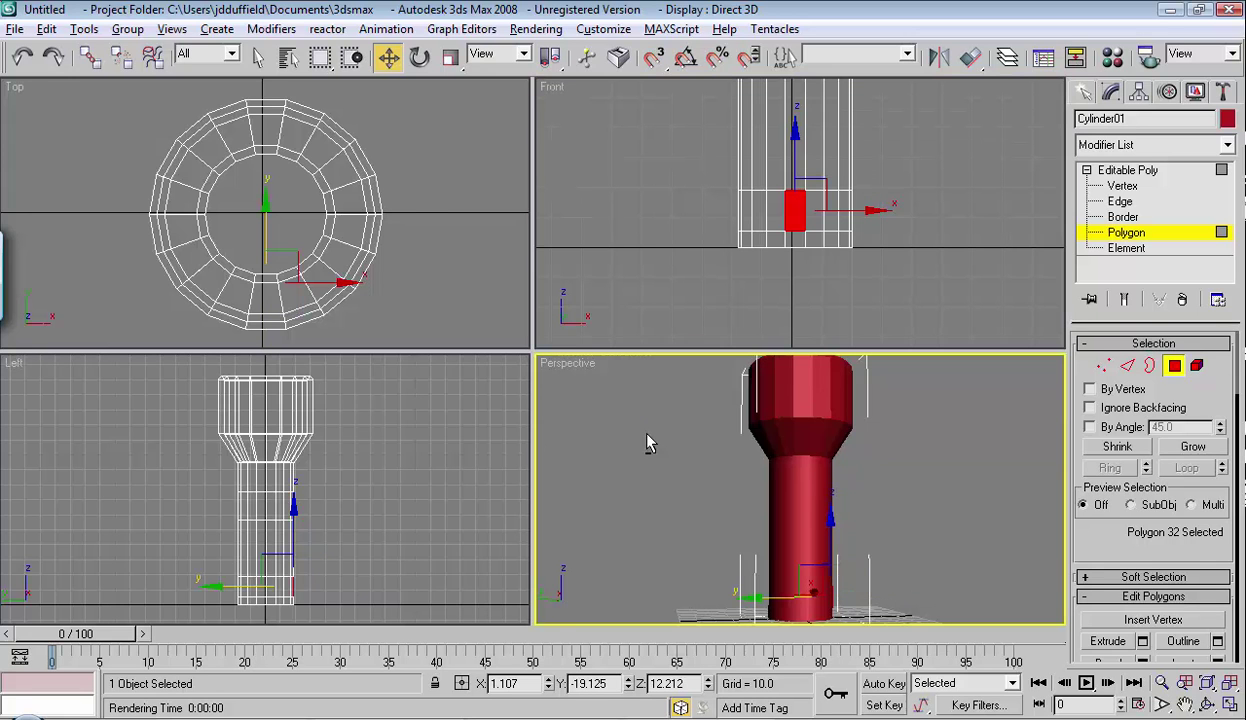
{"action": "key", "text": "alt+w"}
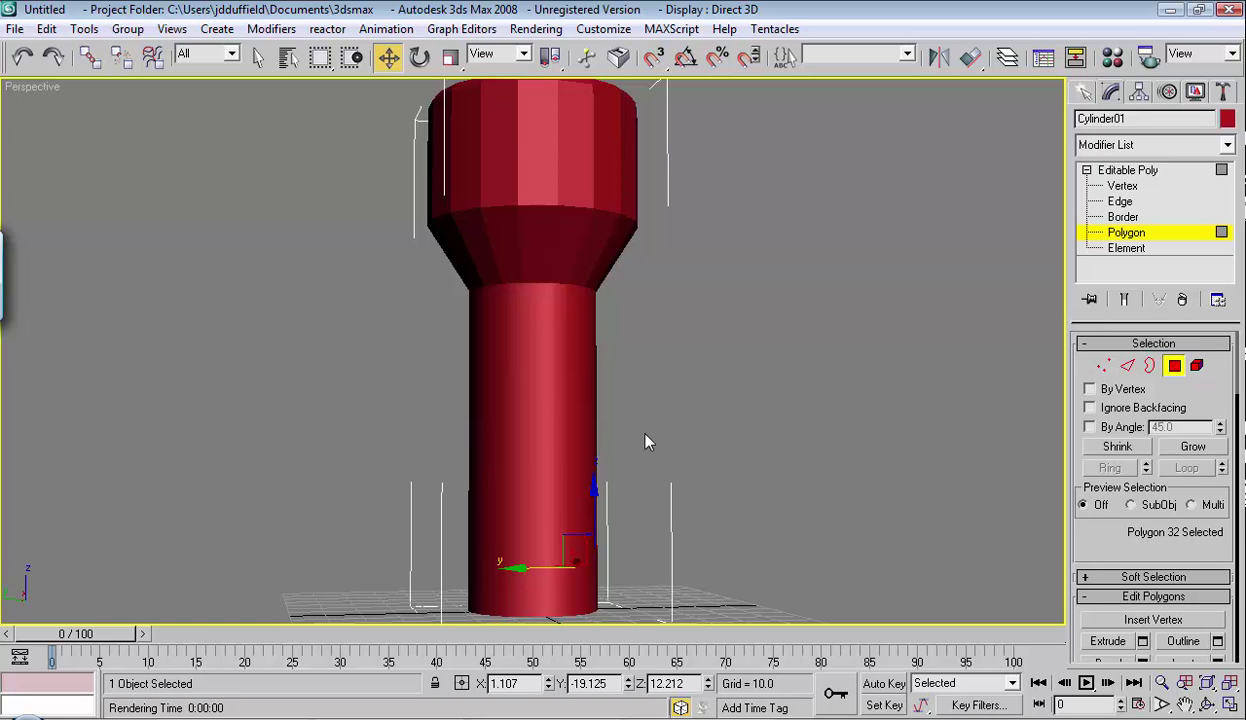
{"action": "key", "text": "F3"}
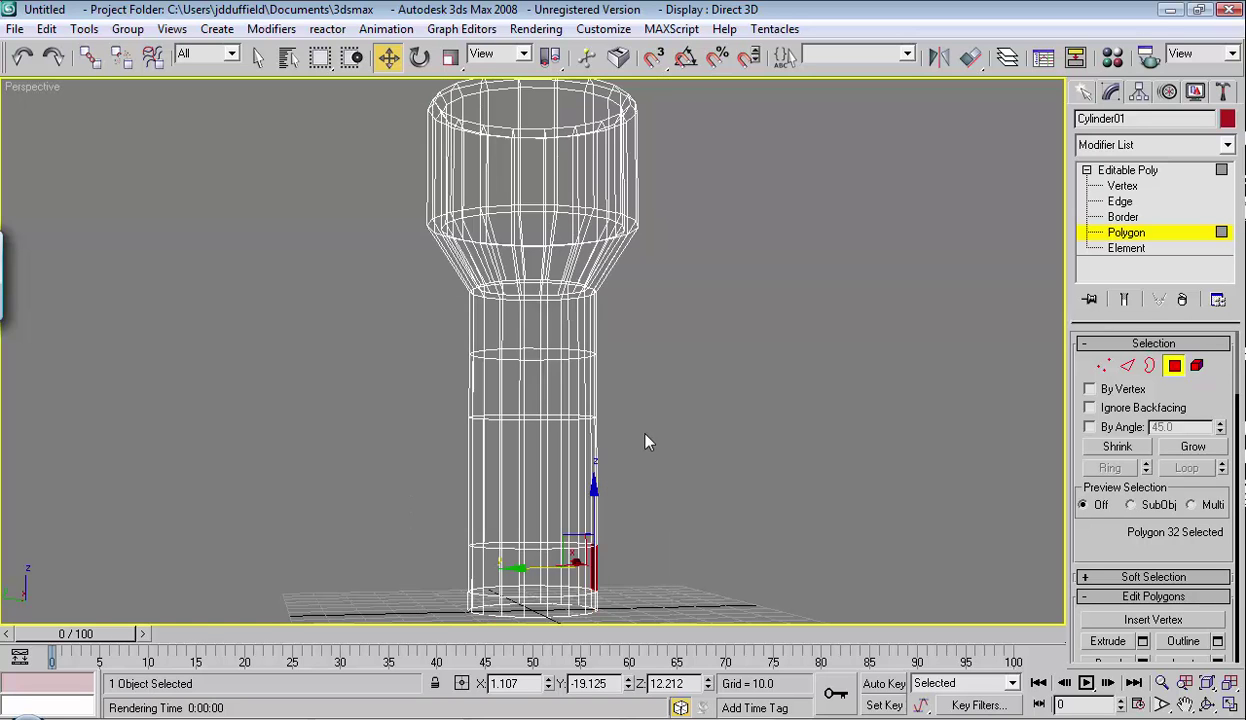
- Add every other polygon along the near side of the band to the selection, for three selected polygons
{"action": "middle_click_drag", "start_coordinate": [780, 455], "coordinate": [606, 459], "text": "alt"}
{"action": "middle_click_drag", "start_coordinate": [742, 543], "coordinate": [832, 364]}
{"action": "scroll", "coordinate": [790, 380], "scroll_direction": "up", "scroll_amount": 4}
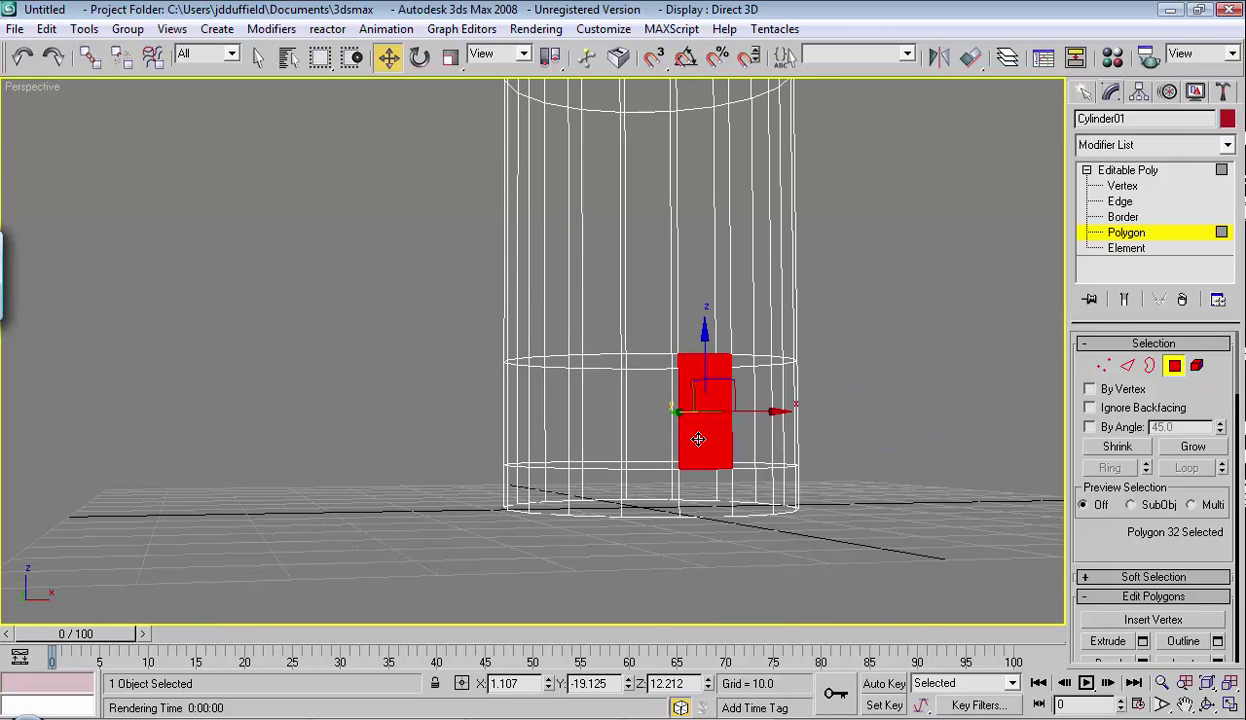
{"action": "left_click", "coordinate": [608, 418], "text": "ctrl"}
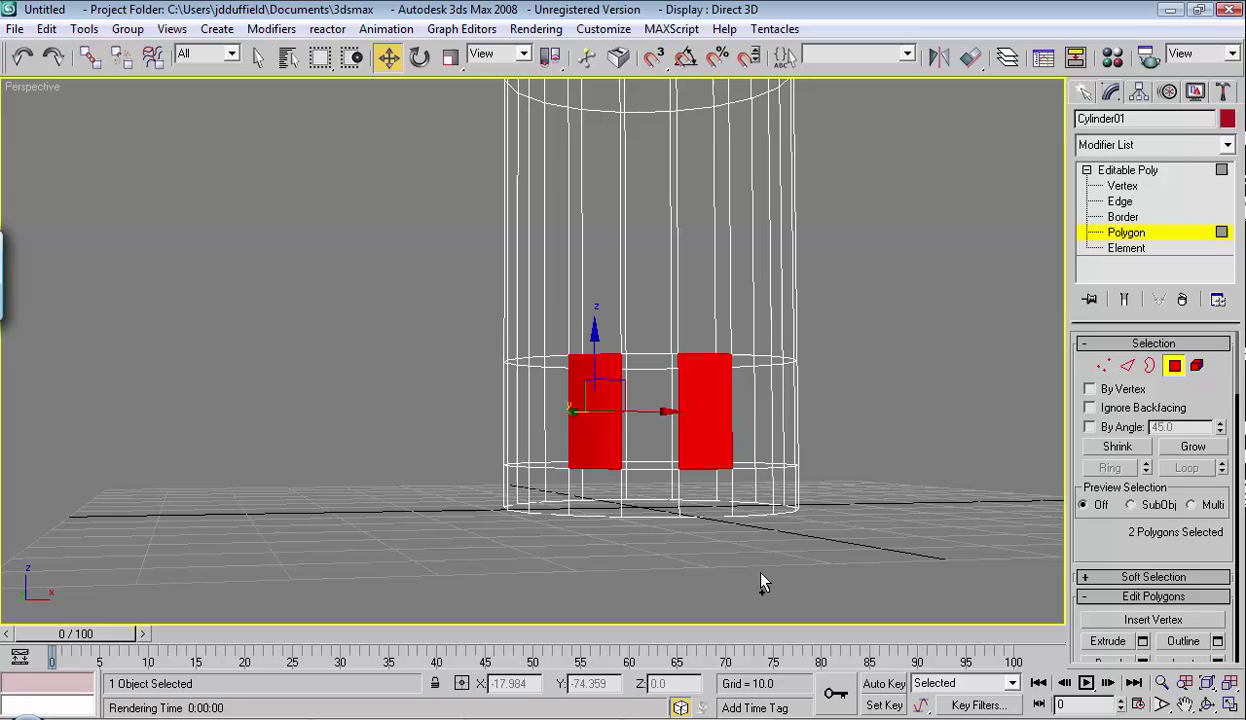
{"action": "left_click", "coordinate": [537, 413], "text": "ctrl"}
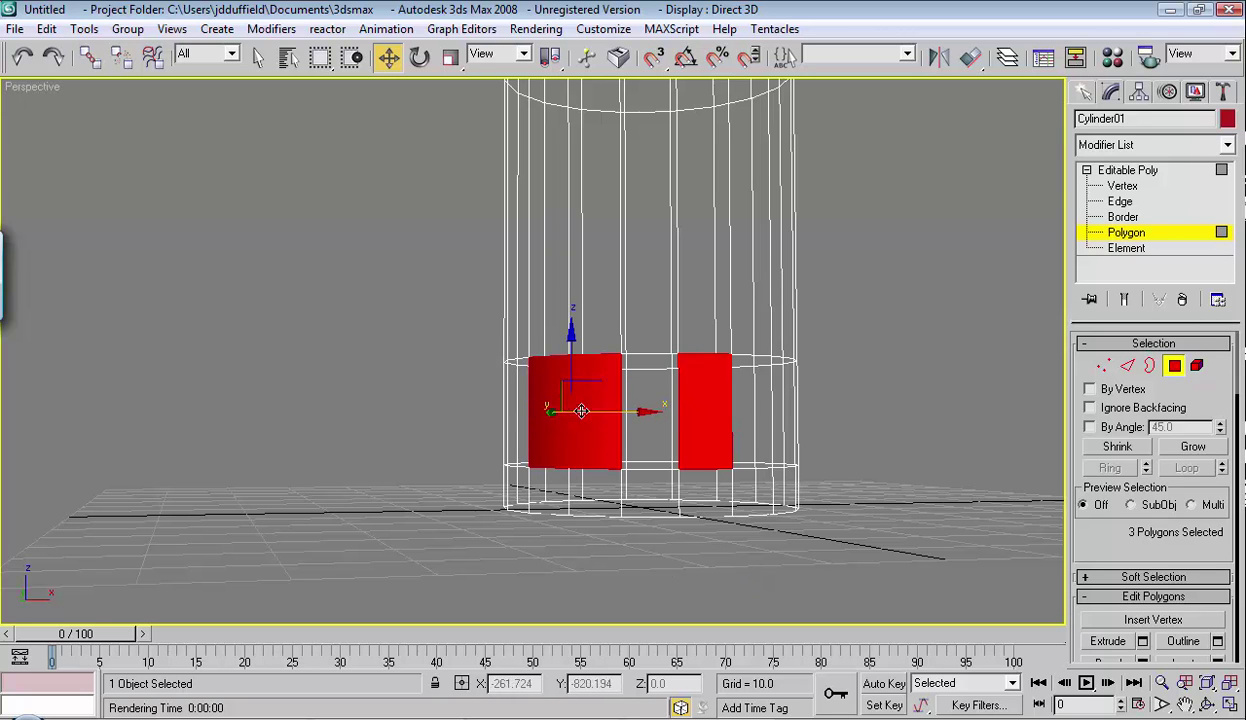
{"action": "left_click", "coordinate": [540, 405], "text": "alt"}
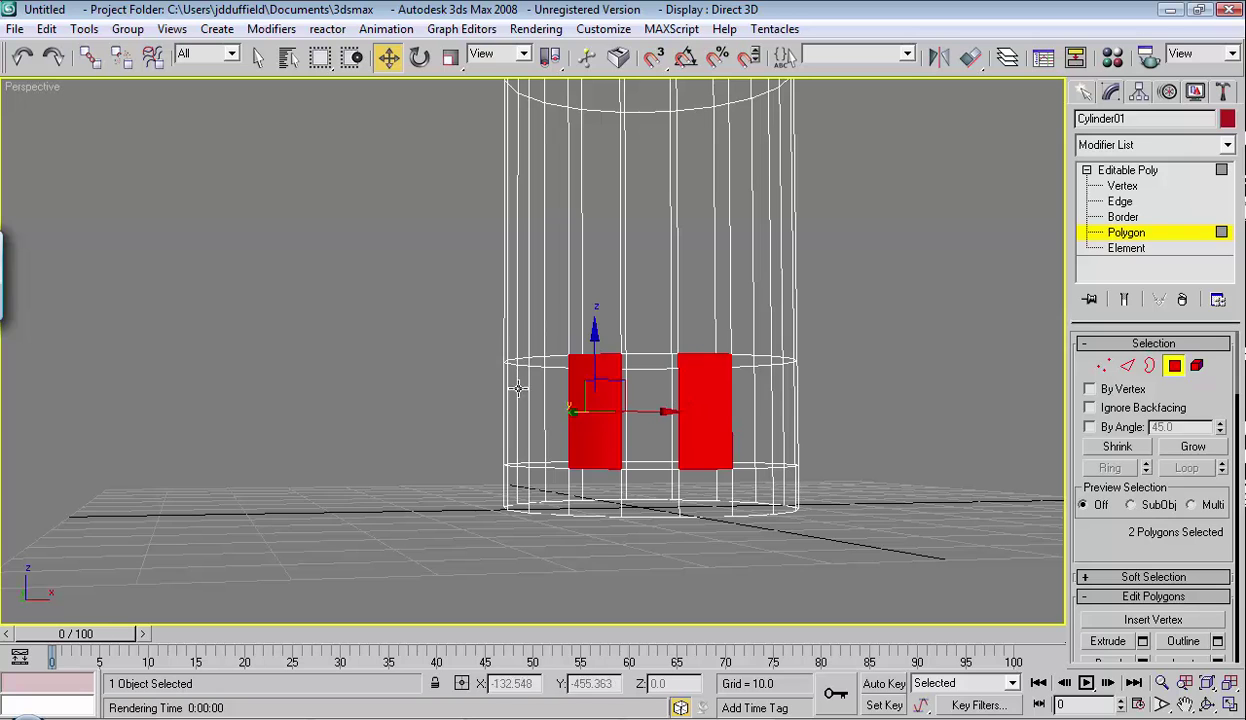
{"action": "left_click", "coordinate": [783, 410], "text": "ctrl"}
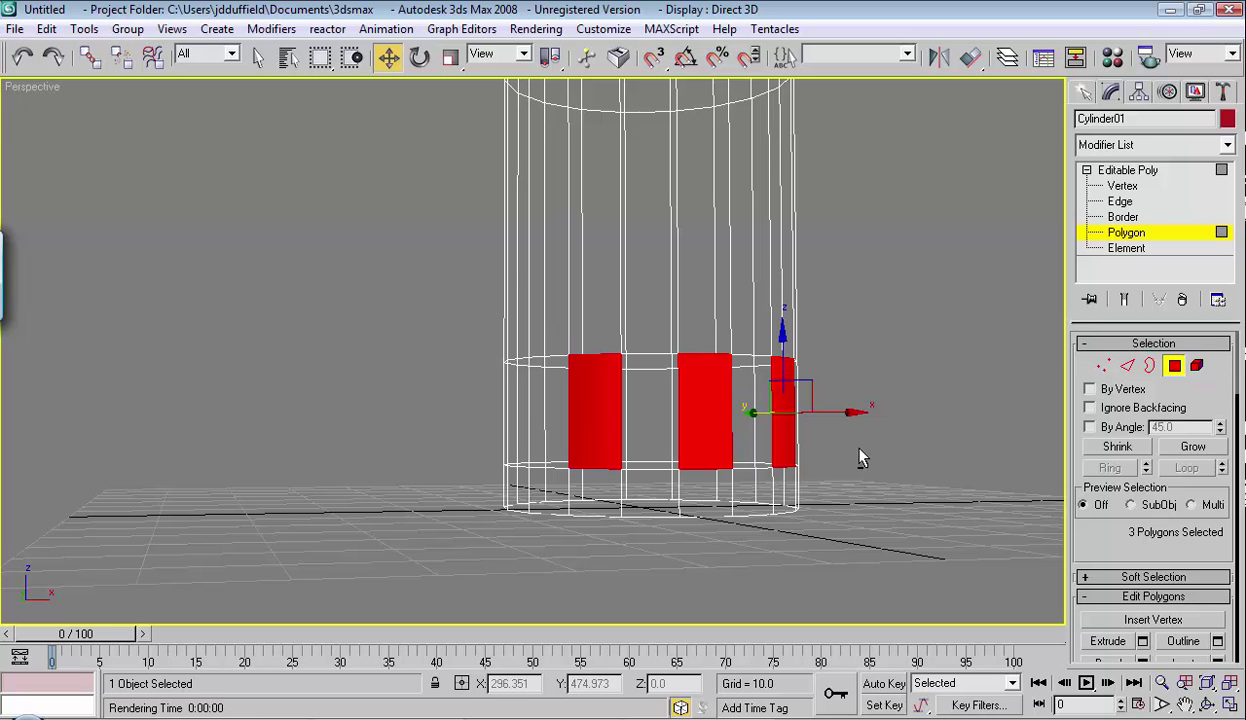
- Continue adding alternate polygons around the rest of the band to the selection until nine are selected
{"action": "middle_click_drag", "start_coordinate": [868, 458], "coordinate": [740, 490], "text": "alt"}
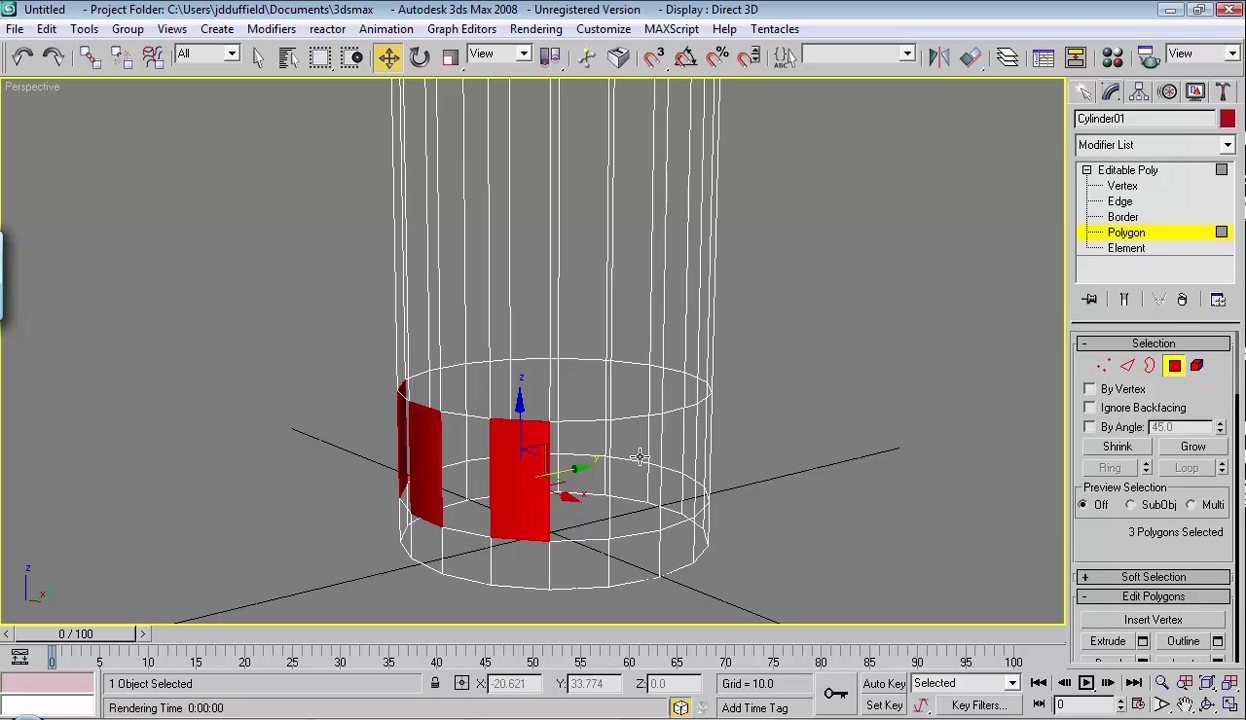
{"action": "left_click", "coordinate": [640, 457], "text": "ctrl"}
{"action": "left_click", "coordinate": [704, 458], "text": "ctrl"}
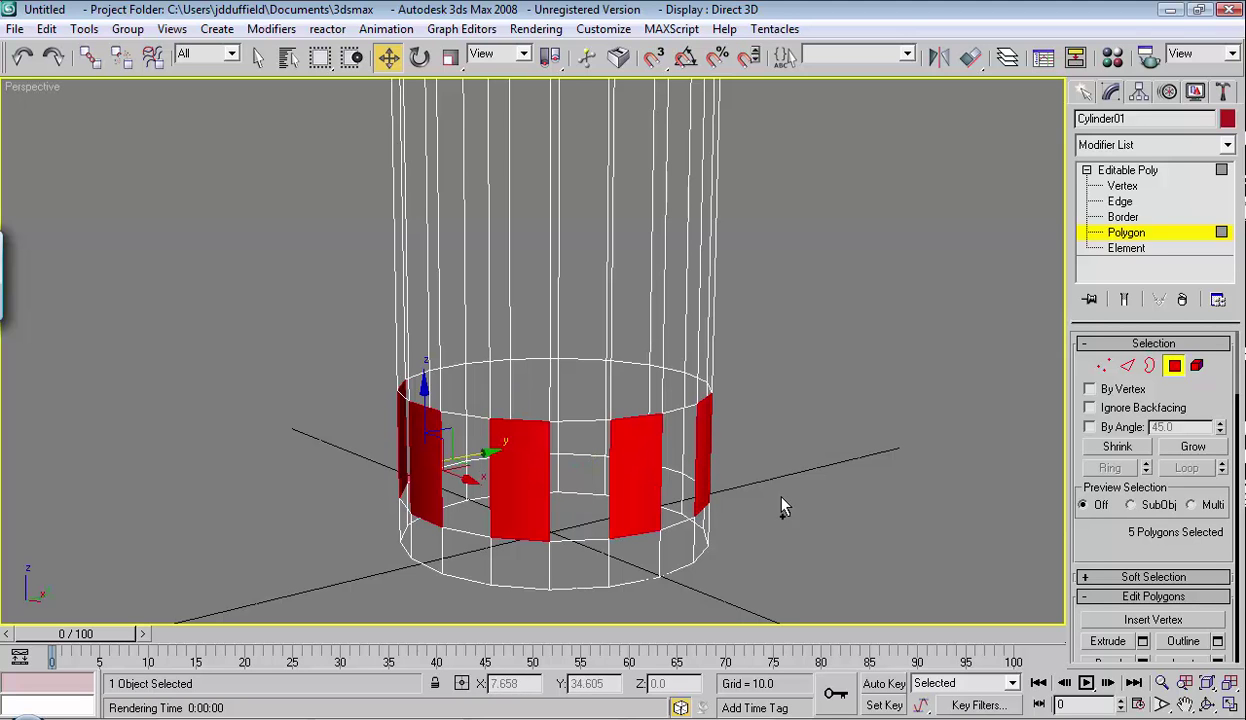
{"action": "middle_click_drag", "start_coordinate": [845, 468], "coordinate": [676, 509], "text": "alt"}
{"action": "left_click", "coordinate": [475, 486], "text": "ctrl"}
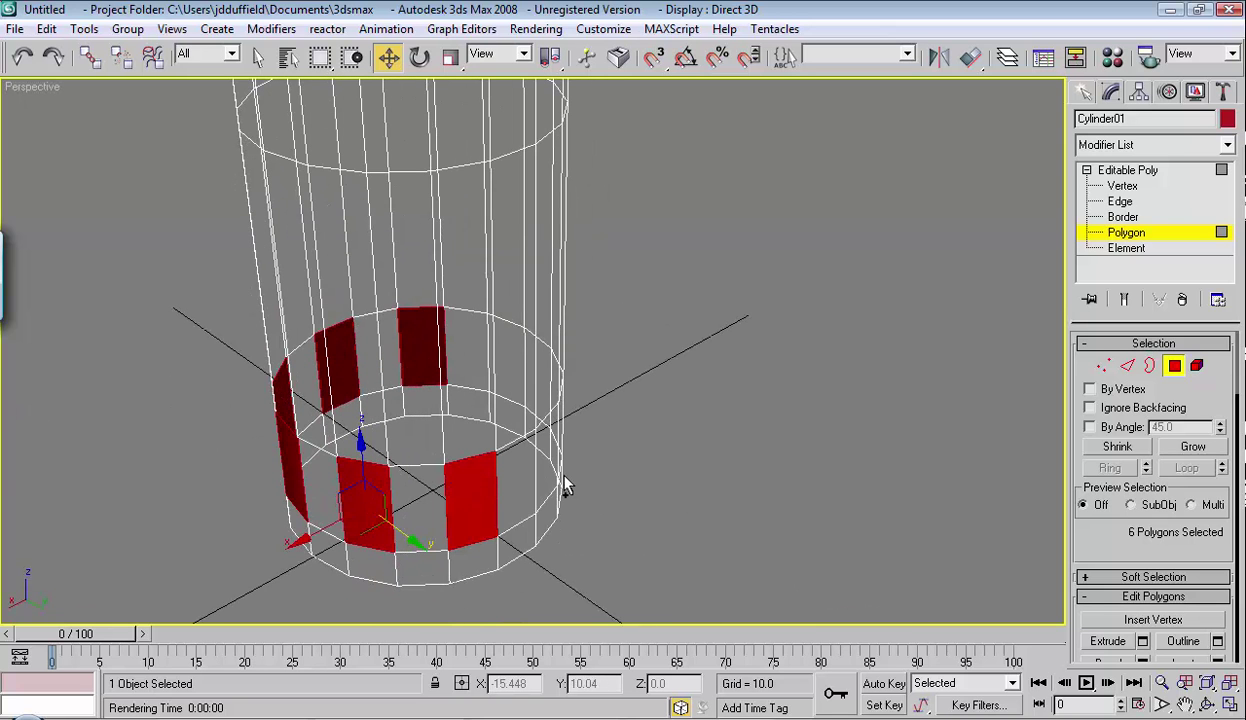
{"action": "left_click", "coordinate": [550, 463], "text": "ctrl"}
{"action": "middle_click_drag", "start_coordinate": [765, 455], "coordinate": [540, 452], "text": "alt"}
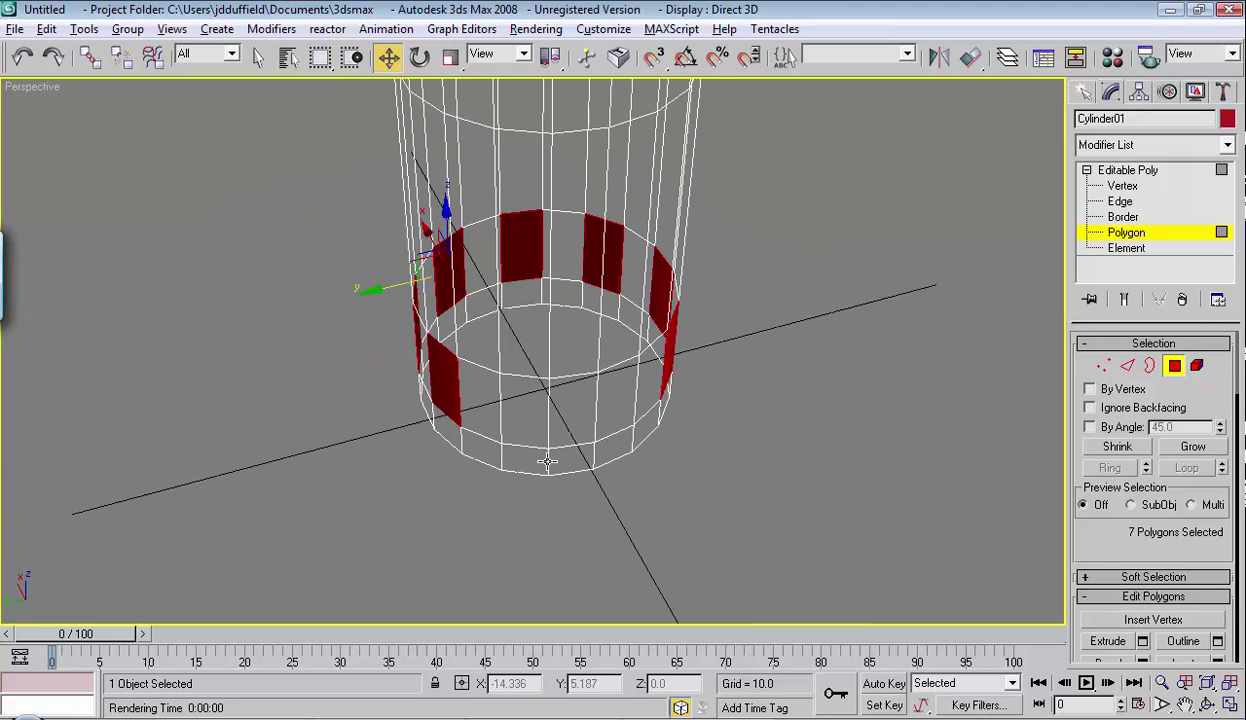
{"action": "left_click", "coordinate": [543, 413], "text": "ctrl"}
{"action": "left_click", "coordinate": [622, 407], "text": "ctrl"}
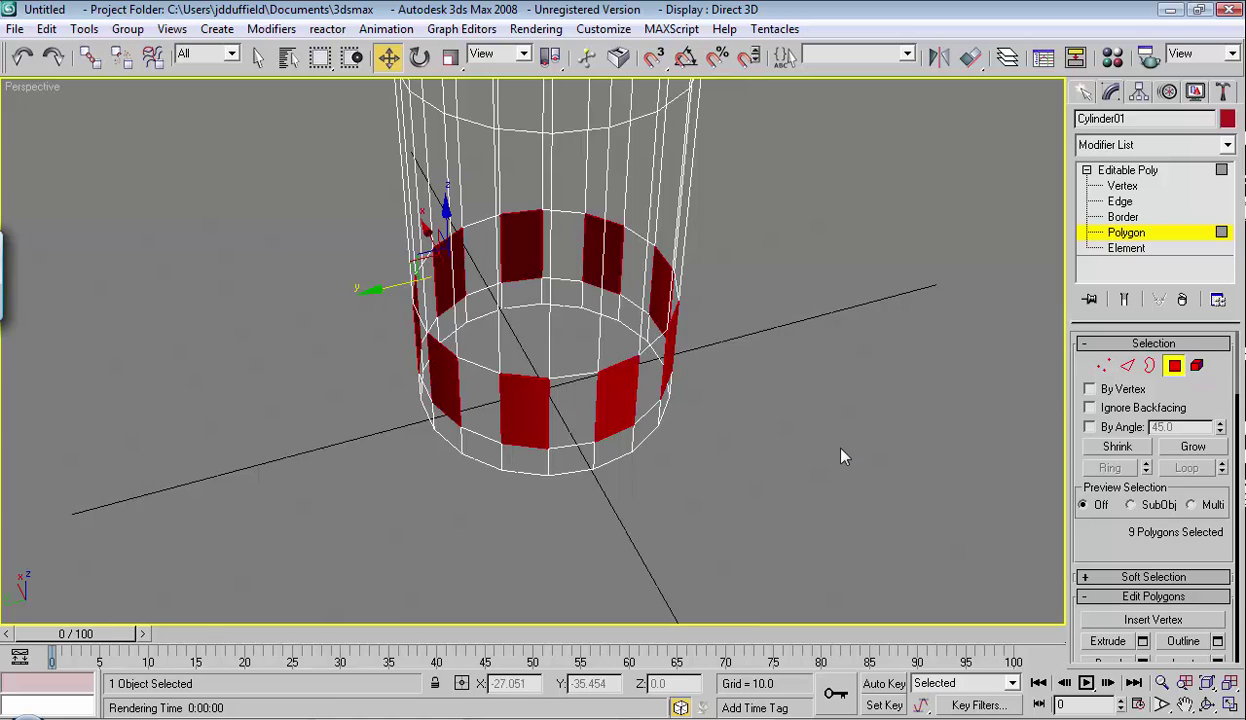
{"action": "middle_click_drag", "start_coordinate": [828, 430], "coordinate": [798, 373], "text": "alt"}
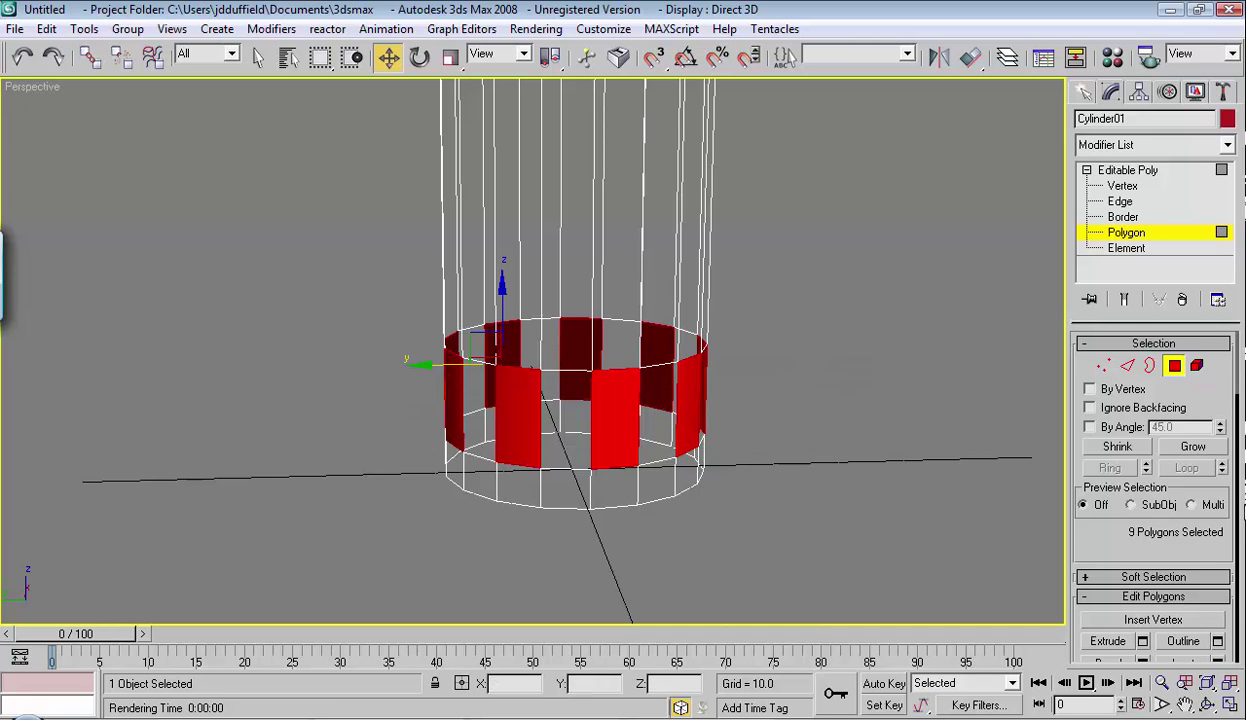
- Bevel the nine selected polygons as a group with height 1.245 and outline amount -0.83, and clear the selection
{"action": "scroll", "coordinate": [1220, 387], "scroll_direction": "down", "scroll_amount": 1}
{"action": "scroll", "coordinate": [1220, 387], "scroll_direction": "down", "scroll_amount": 10}
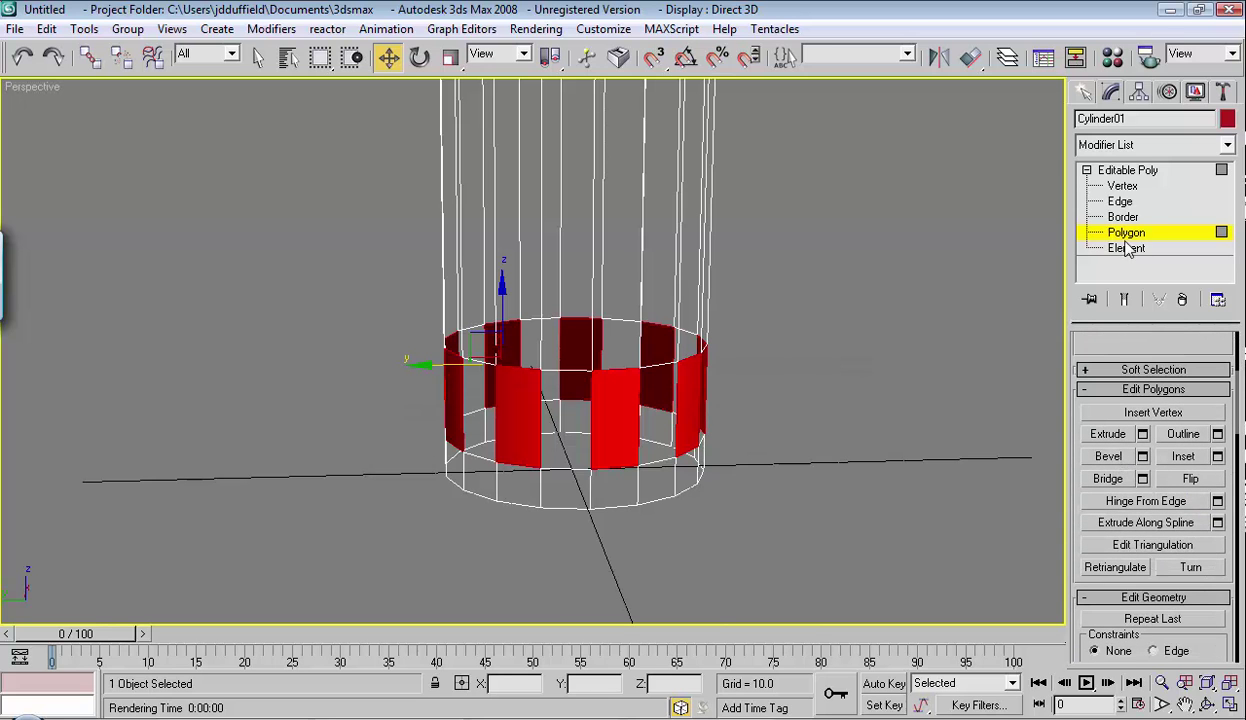
{"action": "left_click", "coordinate": [525, 408]}
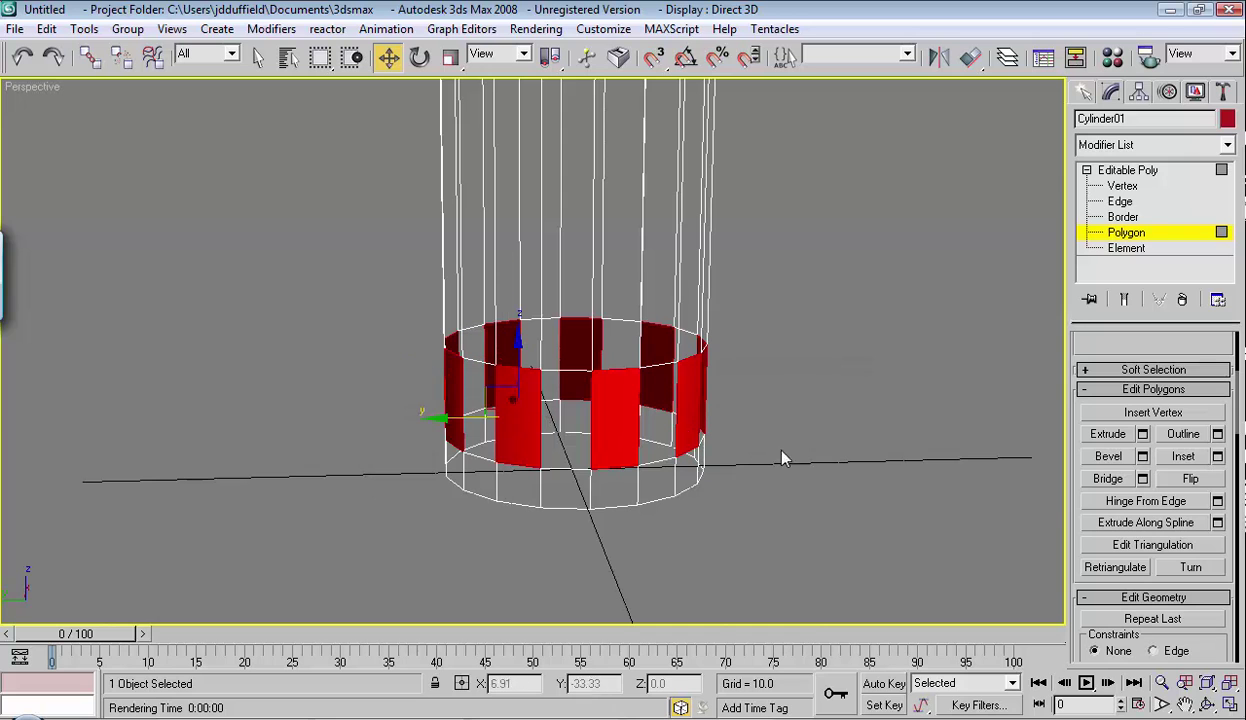
{"action": "left_click", "coordinate": [1142, 457]}
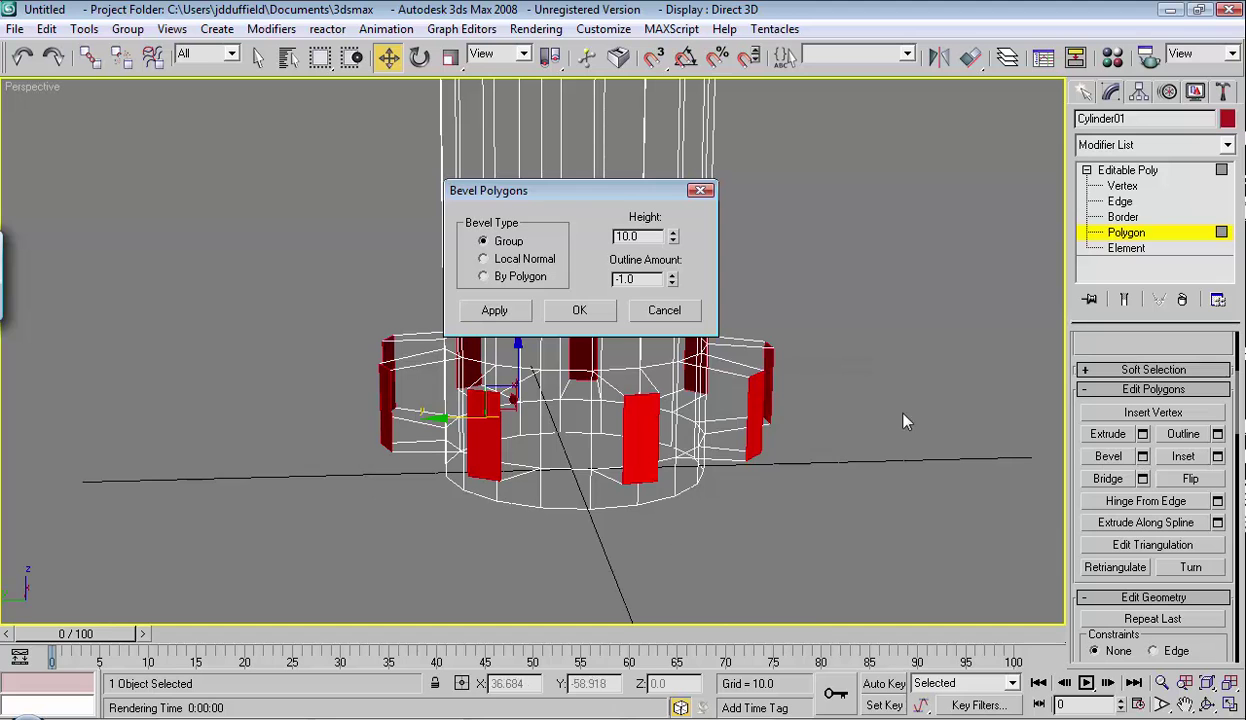
{"action": "left_click_drag", "start_coordinate": [612, 203], "coordinate": [273, 140]}
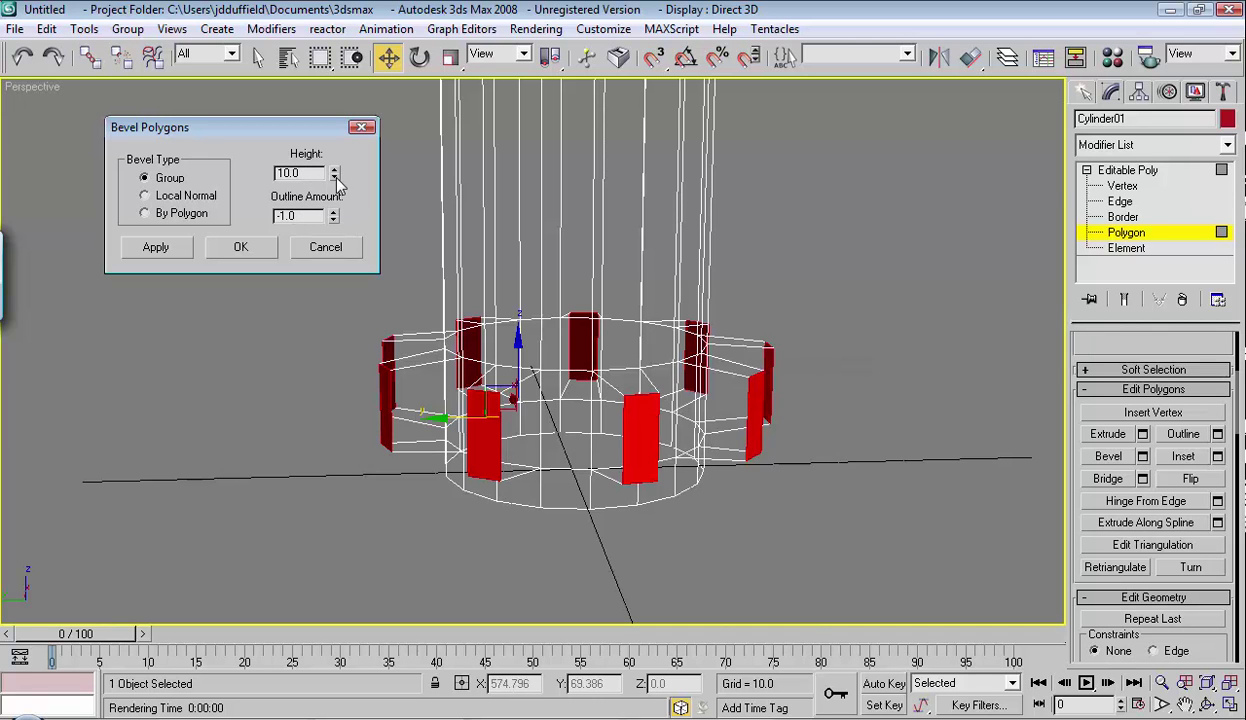
{"action": "mouse_move", "coordinate": [335, 178]}
{"action": "left_mouse_down"}
{"action": "mouse_move", "coordinate": [337, 311]}
{"action": "mouse_move", "coordinate": [336, 190]}
{"action": "left_mouse_up"}
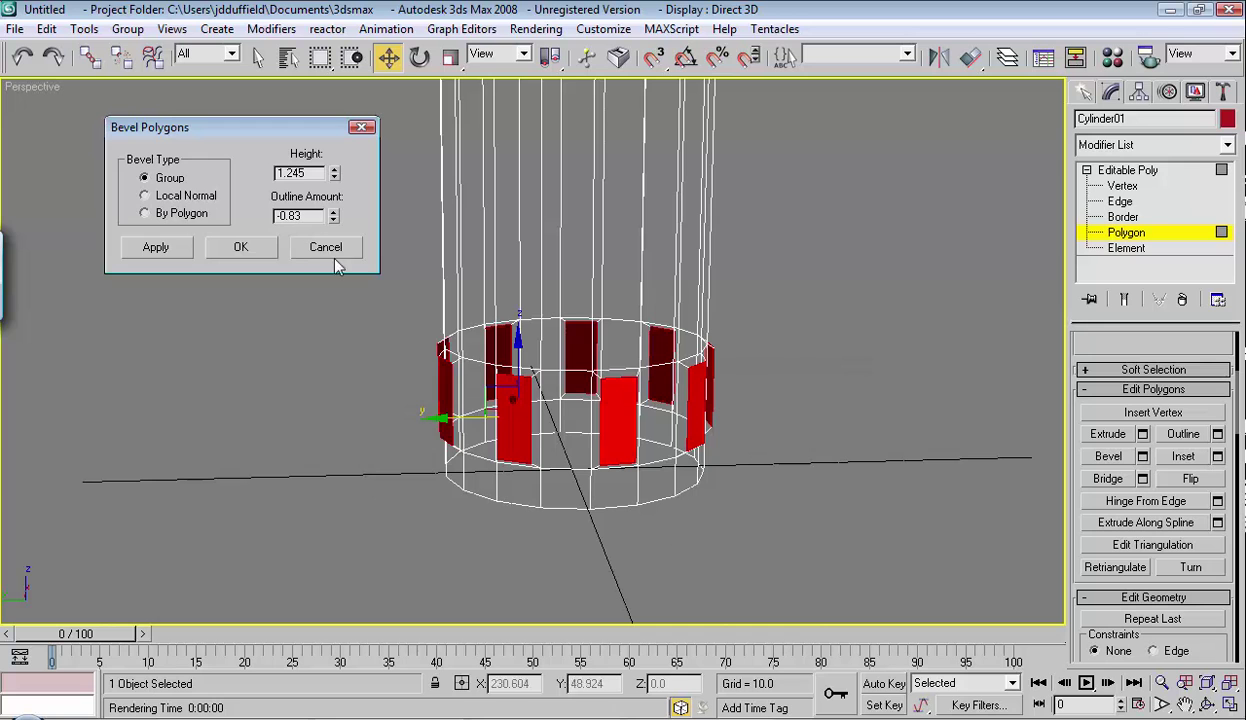
{"action": "left_click", "coordinate": [241, 248]}
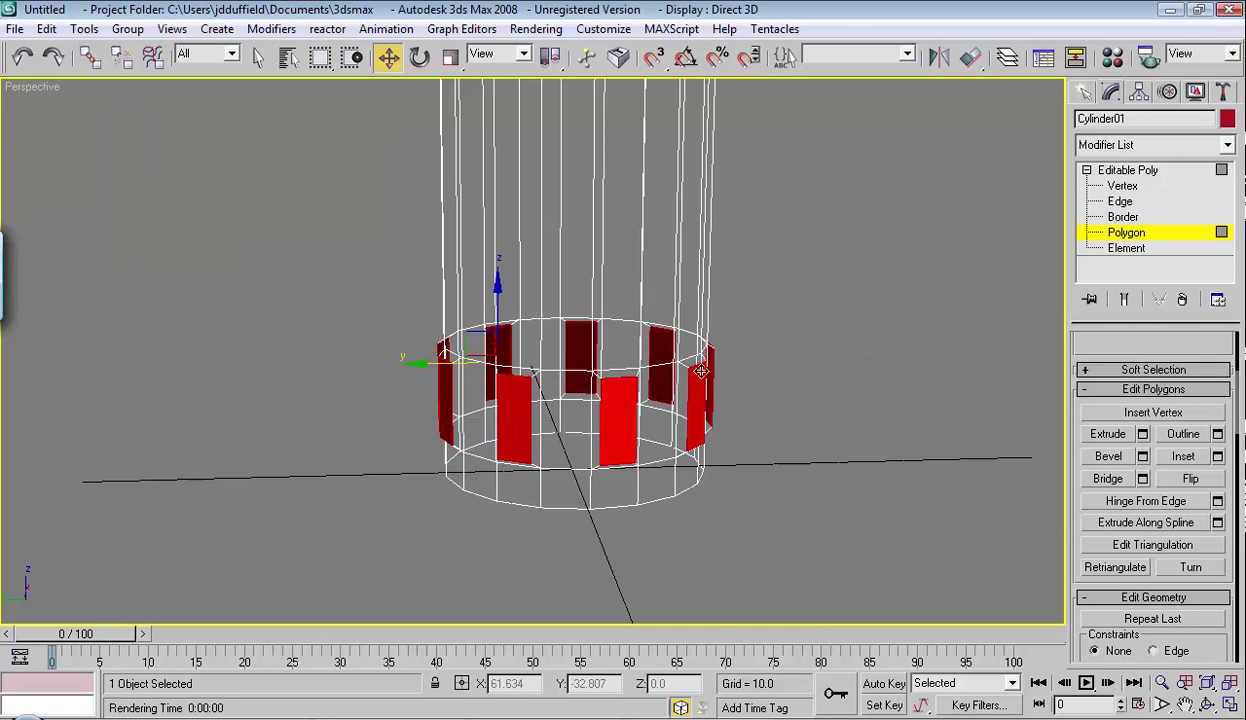
{"action": "left_click", "coordinate": [822, 336]}
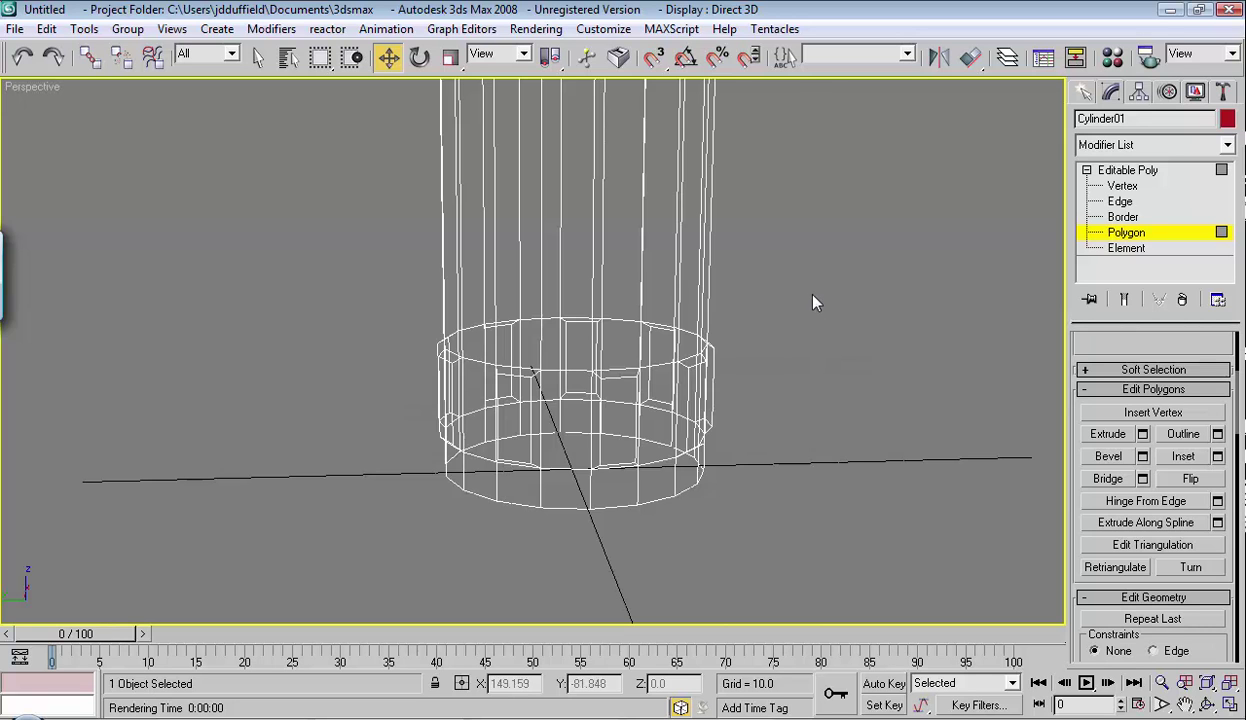
{"action": "key", "text": "F3"}
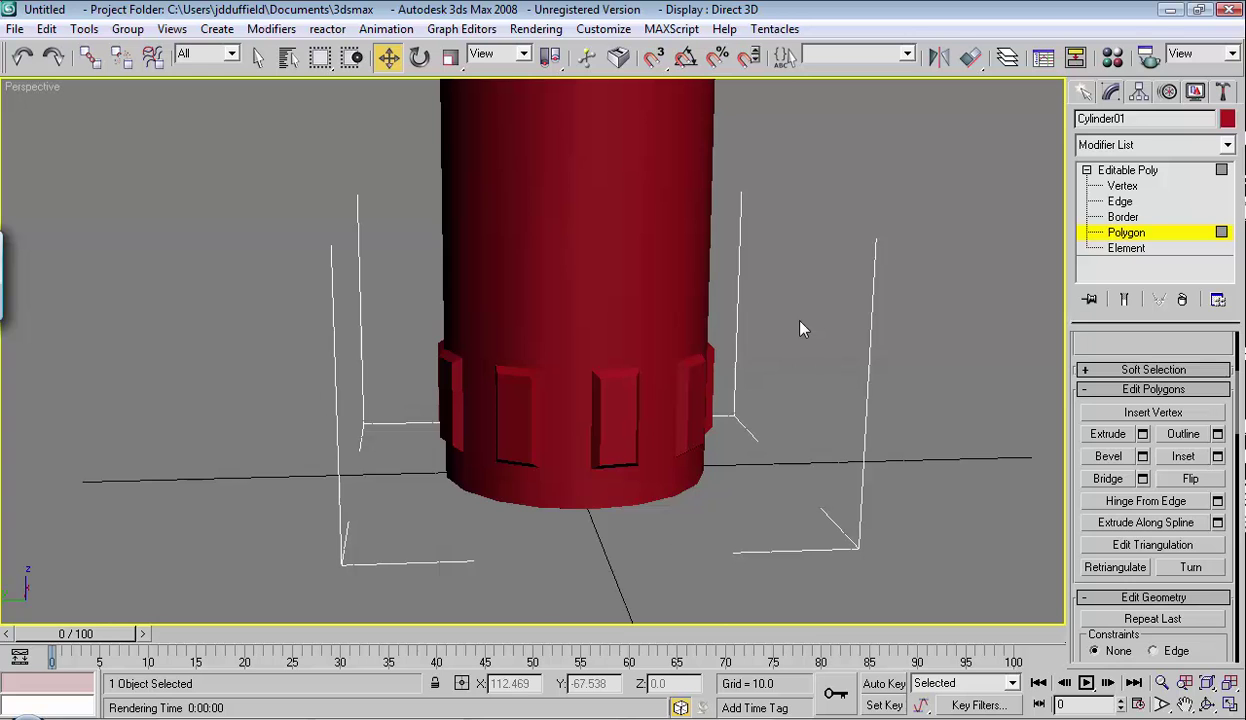
{"action": "middle_click_drag", "start_coordinate": [798, 325], "coordinate": [770, 288], "text": "alt"}
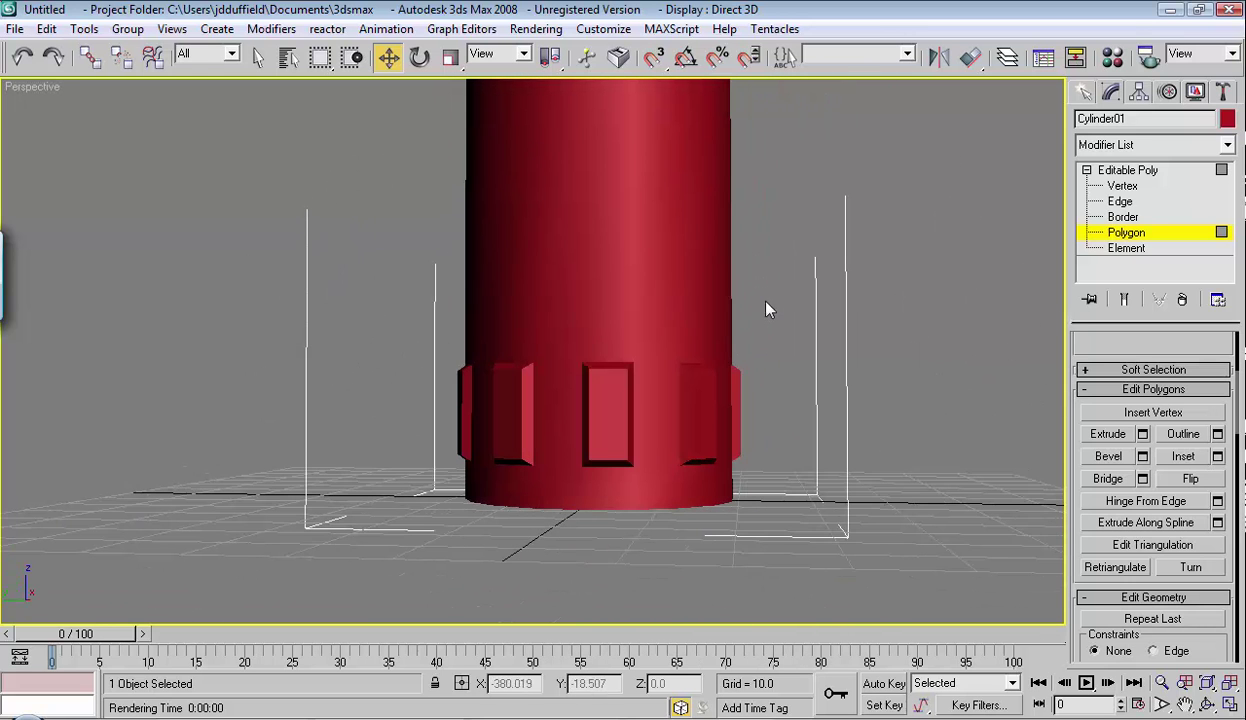
{"action": "key", "text": "F3"}
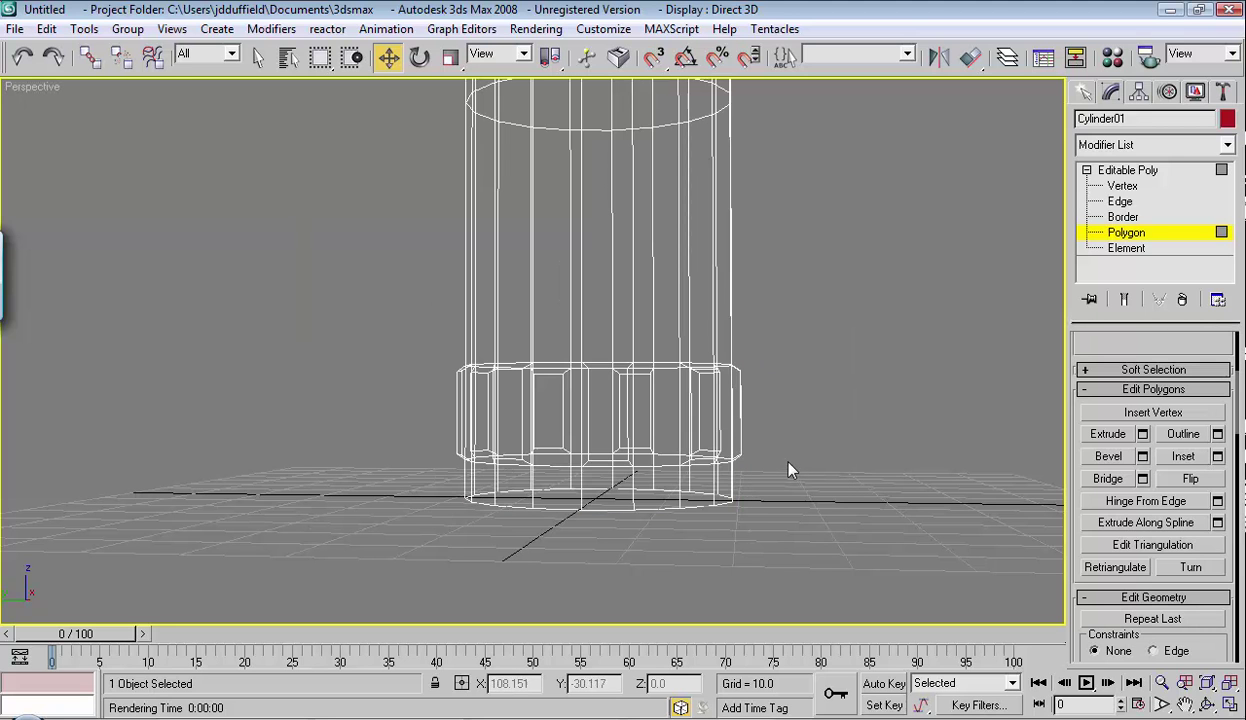
- Select the 18 vertices of the handle's bottommost ring in the Front view
{"action": "key", "text": "alt+w"}
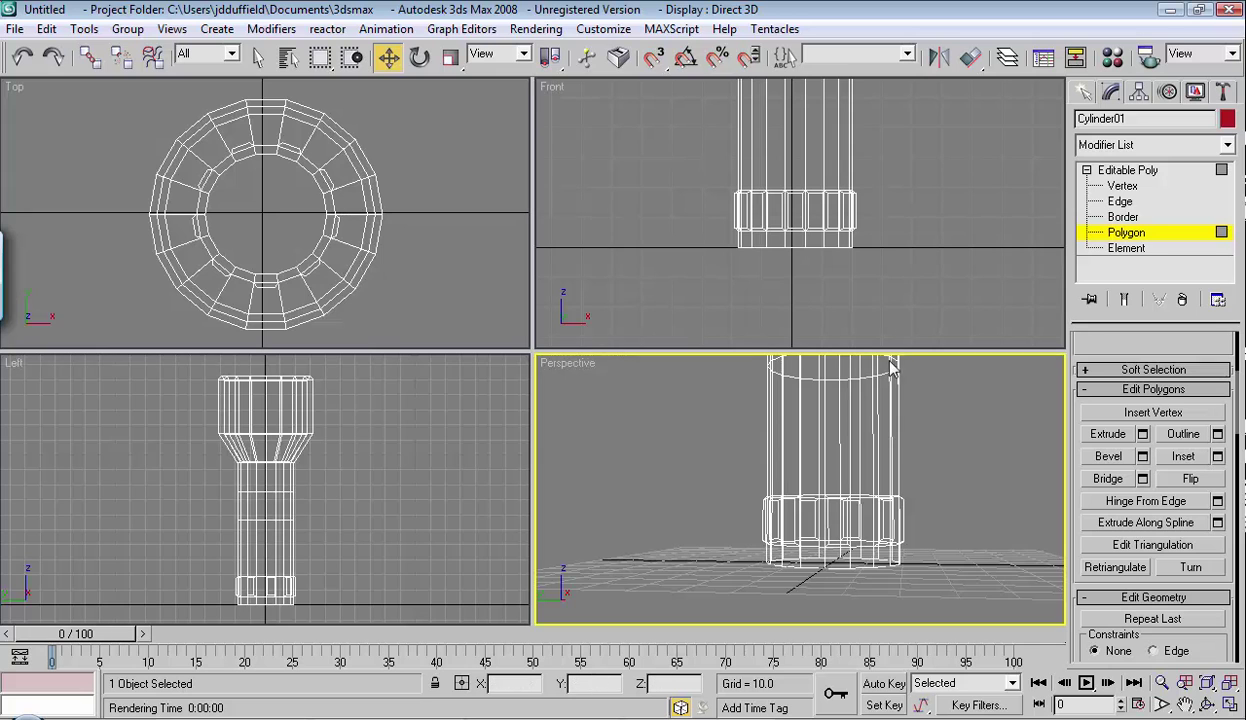
{"action": "left_click", "coordinate": [897, 281]}
{"action": "key", "text": "alt+w"}
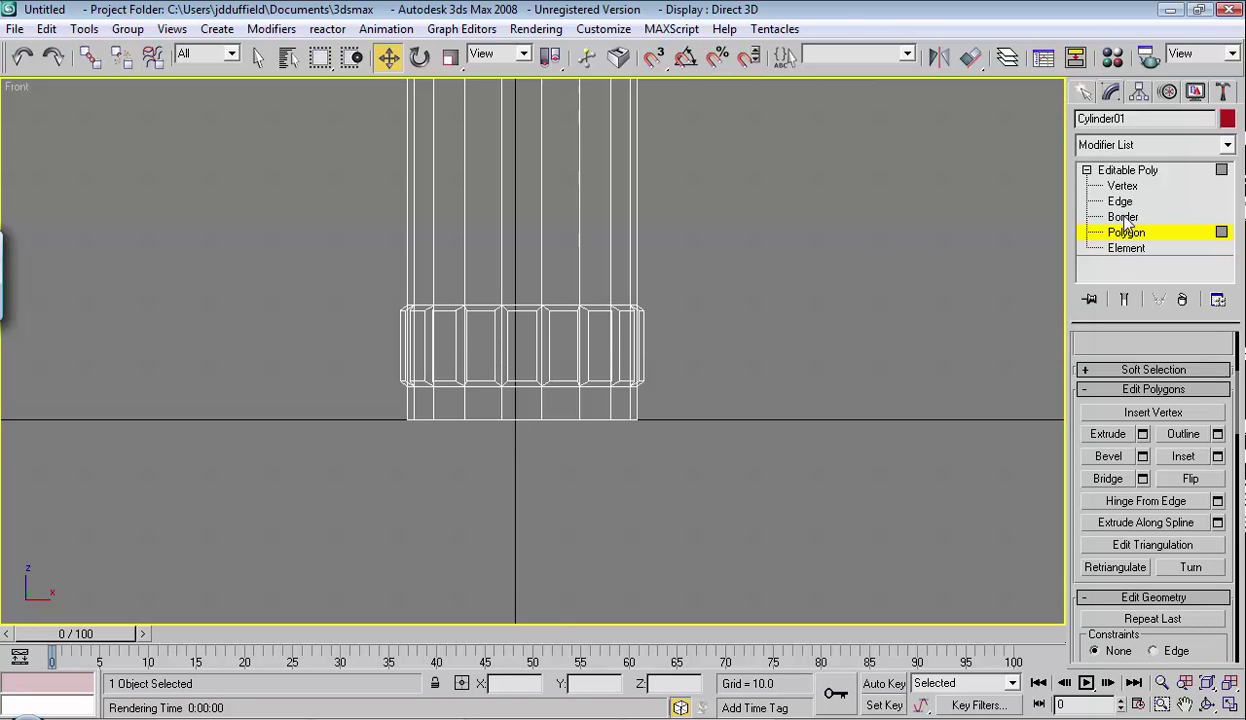
{"action": "left_click", "coordinate": [1120, 232]}
{"action": "left_click_drag", "start_coordinate": [747, 462], "coordinate": [286, 417]}
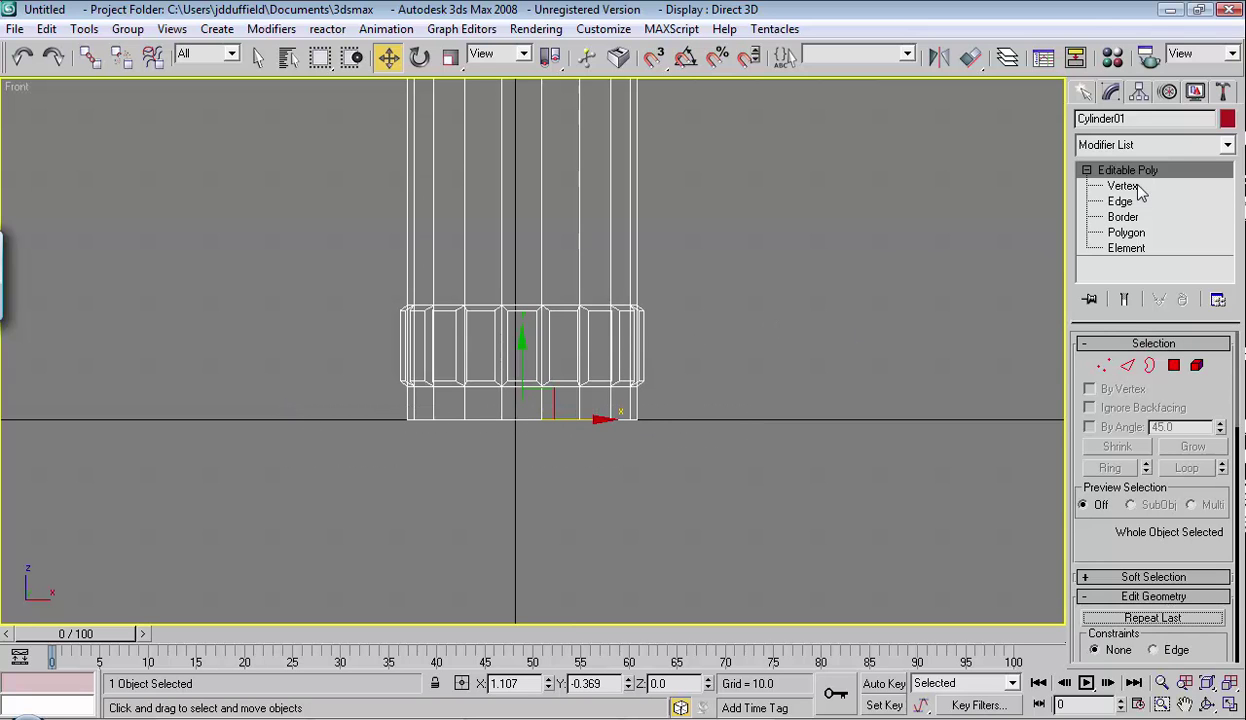
{"action": "left_click", "coordinate": [1122, 186]}
{"action": "left_click_drag", "start_coordinate": [679, 451], "coordinate": [372, 412]}
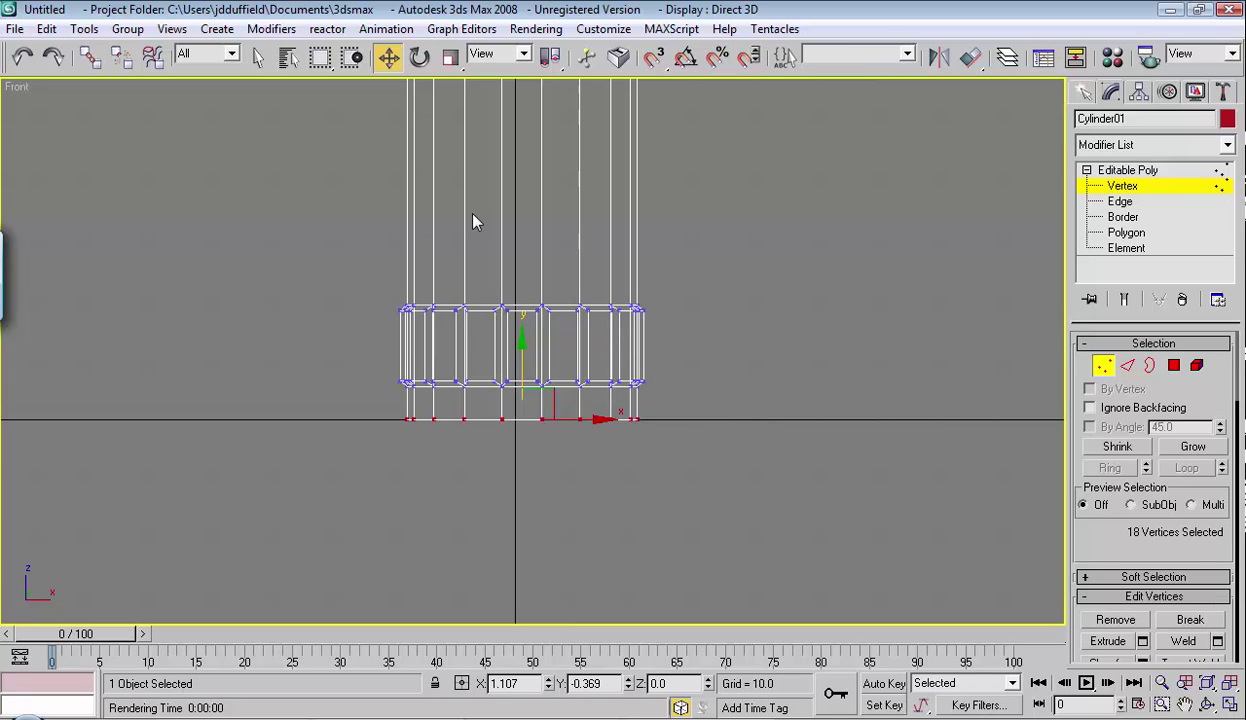
- Try to flare the base by uniformly scaling up the bottom vertex ring in the Top view, and undo the scaling
{"action": "key", "text": "alt+w"}
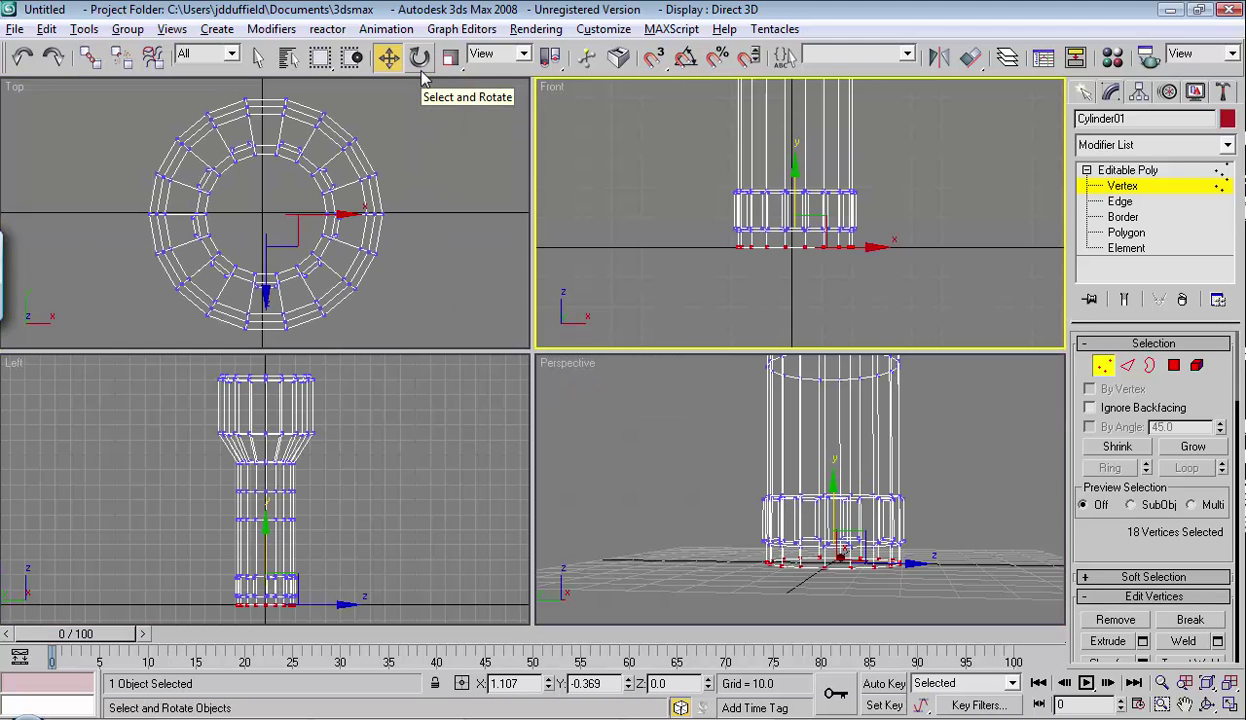
{"action": "left_click", "coordinate": [452, 58]}
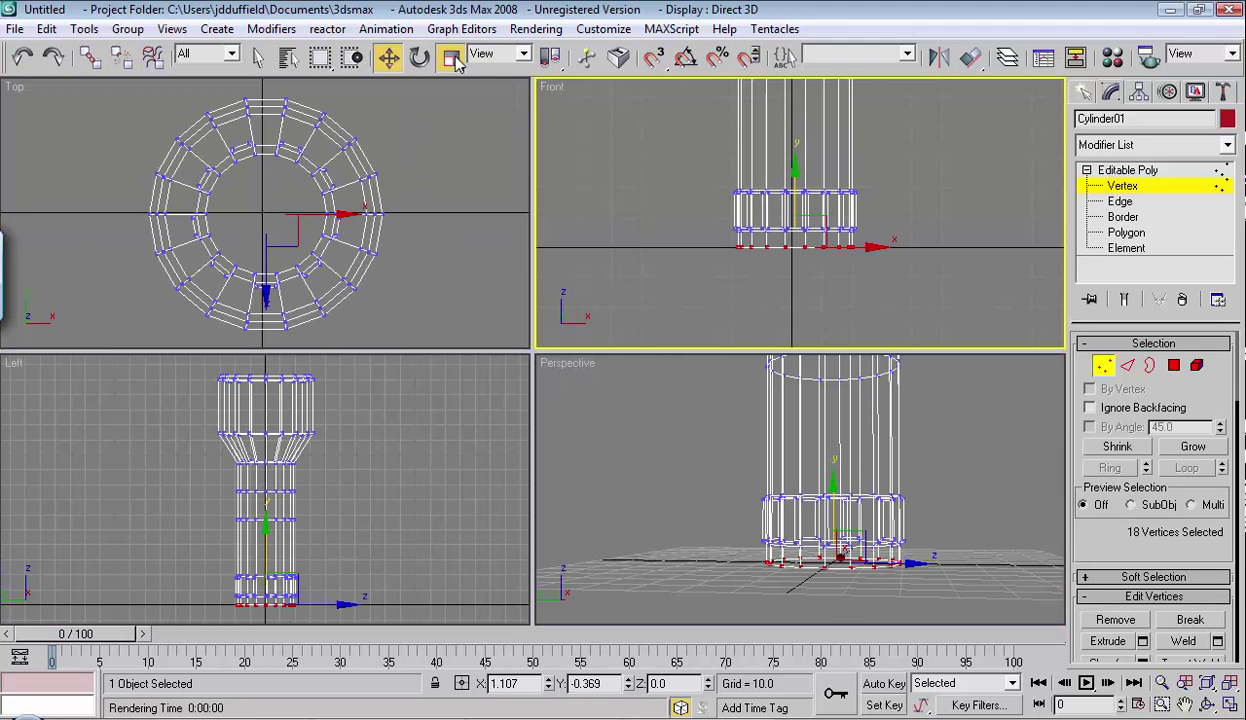
{"action": "left_click", "coordinate": [283, 193]}
{"action": "left_click_drag", "start_coordinate": [283, 193], "coordinate": [302, 175]}
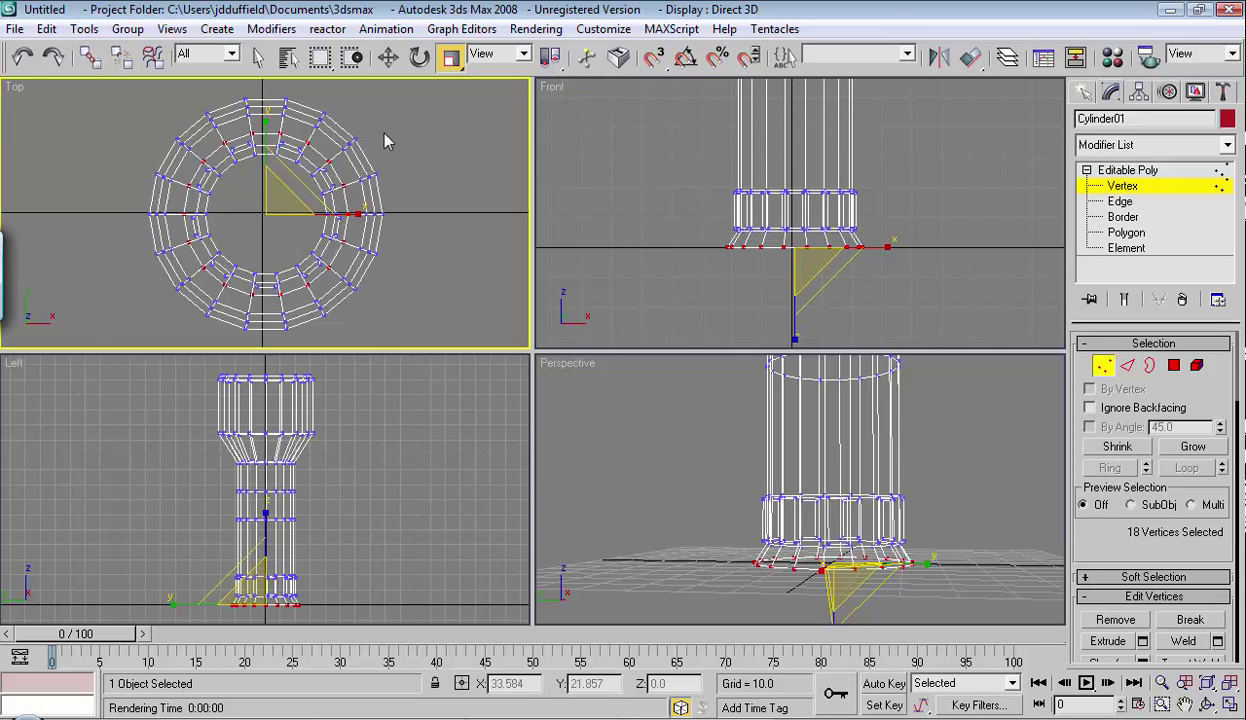
{"action": "key", "text": "ctrl+z"}
- Select the 19 polygons forming the handle's lowest band and end cap in the Front view
{"action": "left_click", "coordinate": [1126, 232]}
{"action": "left_click", "coordinate": [815, 240]}
{"action": "left_click_drag", "start_coordinate": [850, 250], "coordinate": [660, 233]}
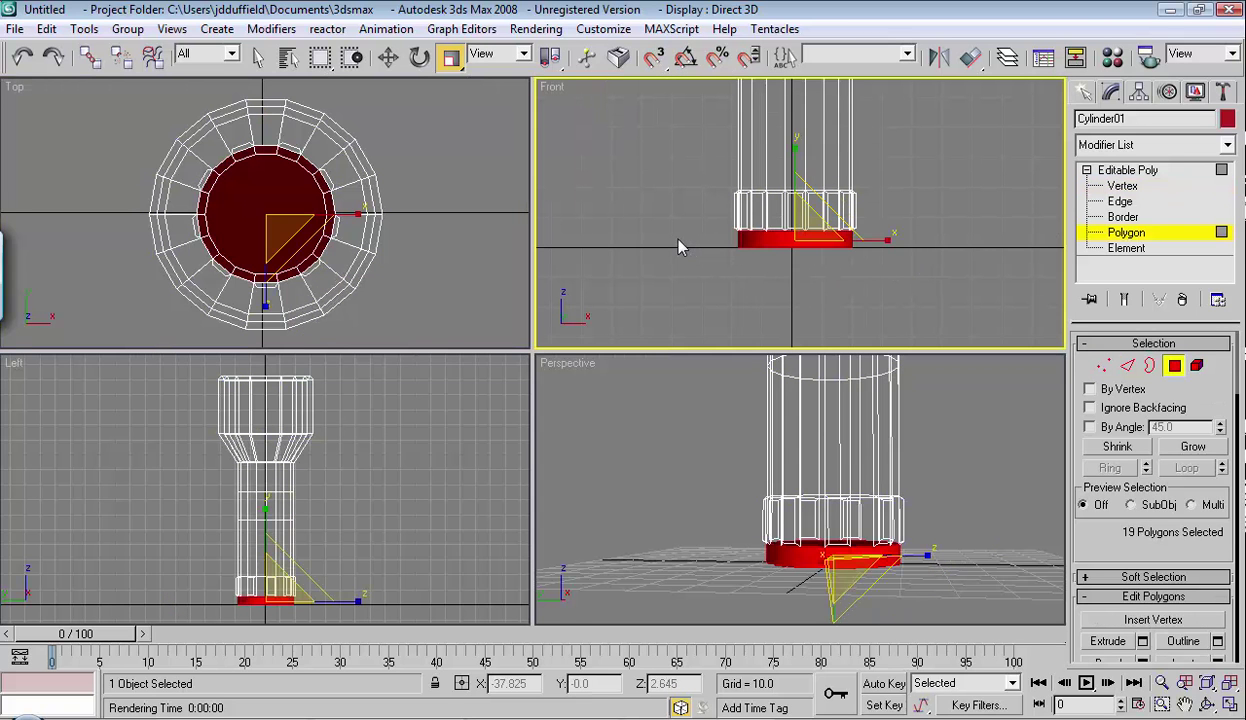
{"action": "key", "text": "Delete"}
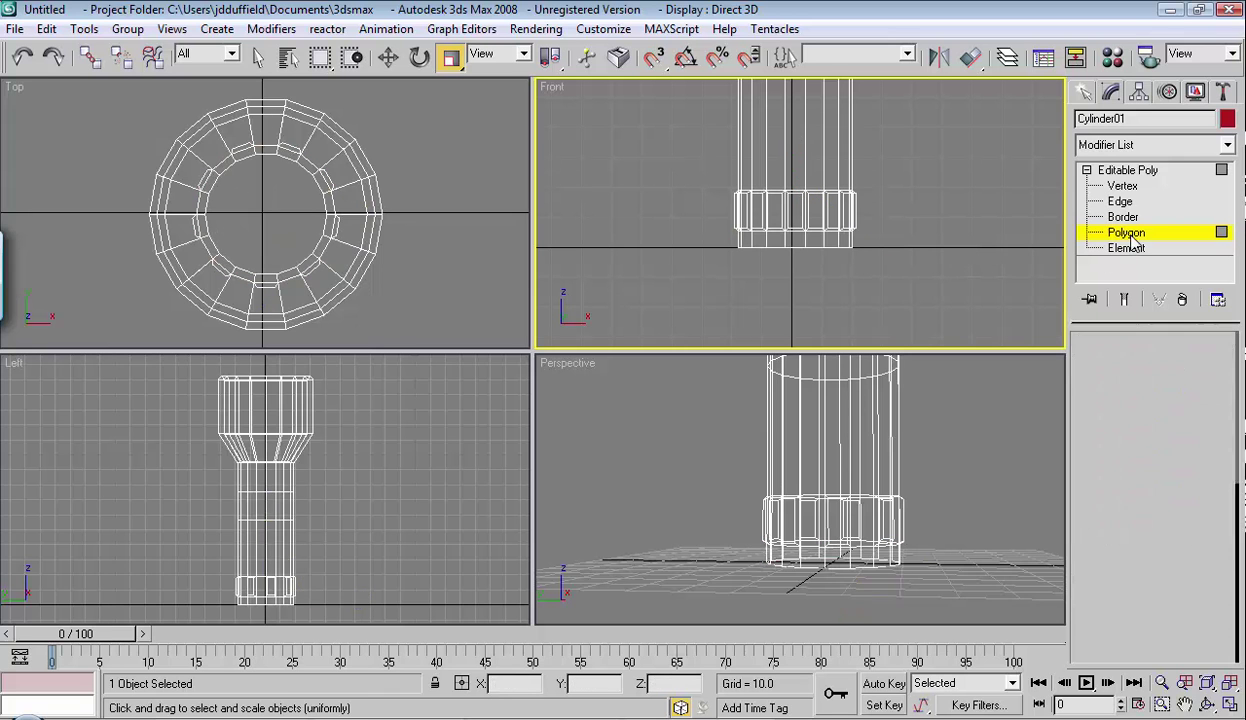
{"action": "left_click", "coordinate": [1130, 236]}
{"action": "left_click", "coordinate": [1107, 238]}
{"action": "left_click_drag", "start_coordinate": [864, 264], "coordinate": [668, 234]}
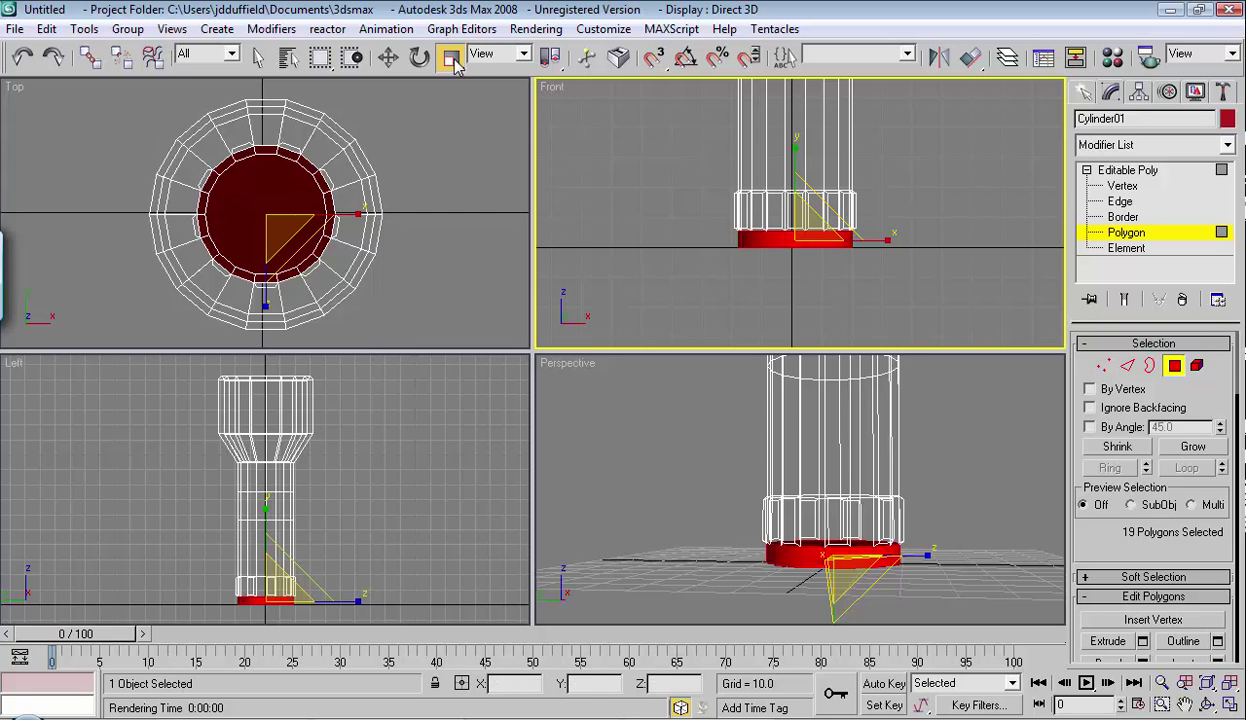
- Flare the base by scaling up the selected bottom polygons within the XY plane in the Top view, and clear the selection
{"action": "right_click", "coordinate": [272, 228]}
{"action": "left_click_drag", "start_coordinate": [281, 200], "coordinate": [331, 175]}
{"action": "middle_click", "coordinate": [662, 417]}
{"action": "scroll", "coordinate": [926, 517], "scroll_direction": "up", "scroll_amount": 2}
{"action": "middle_click_drag", "start_coordinate": [904, 570], "coordinate": [901, 464]}
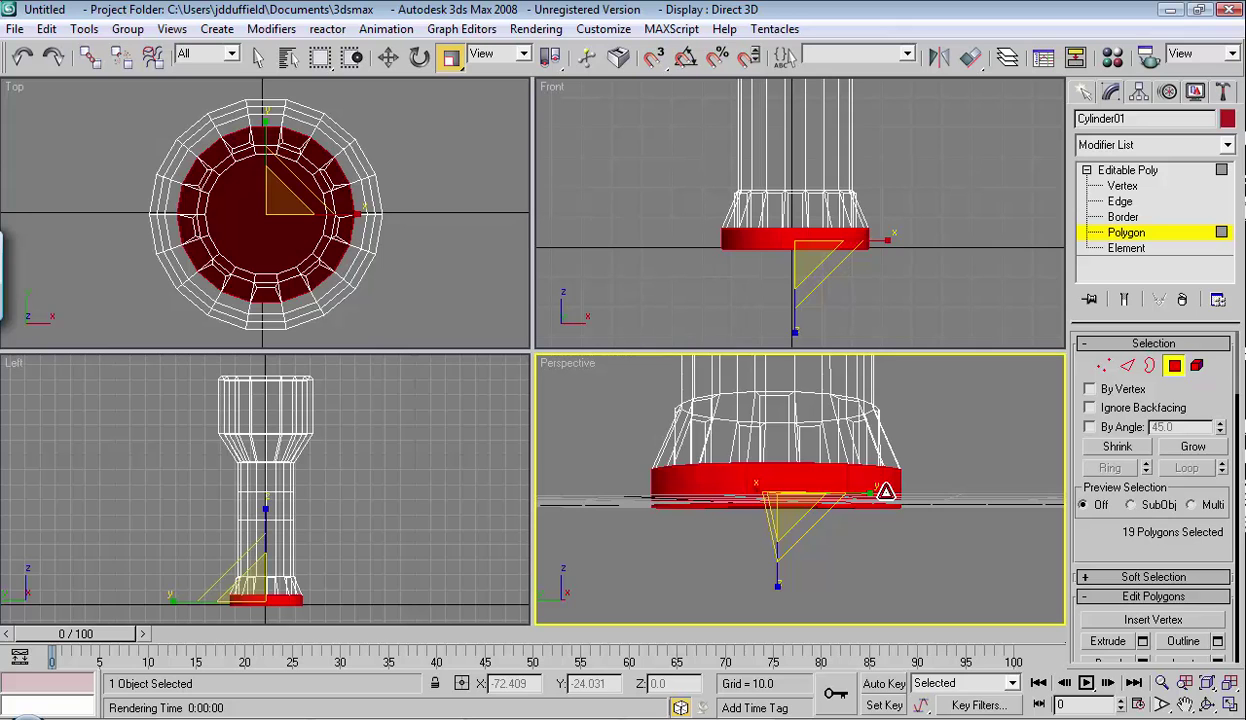
{"action": "scroll", "coordinate": [885, 491], "scroll_direction": "up", "scroll_amount": 2}
{"action": "left_click", "coordinate": [963, 477]}
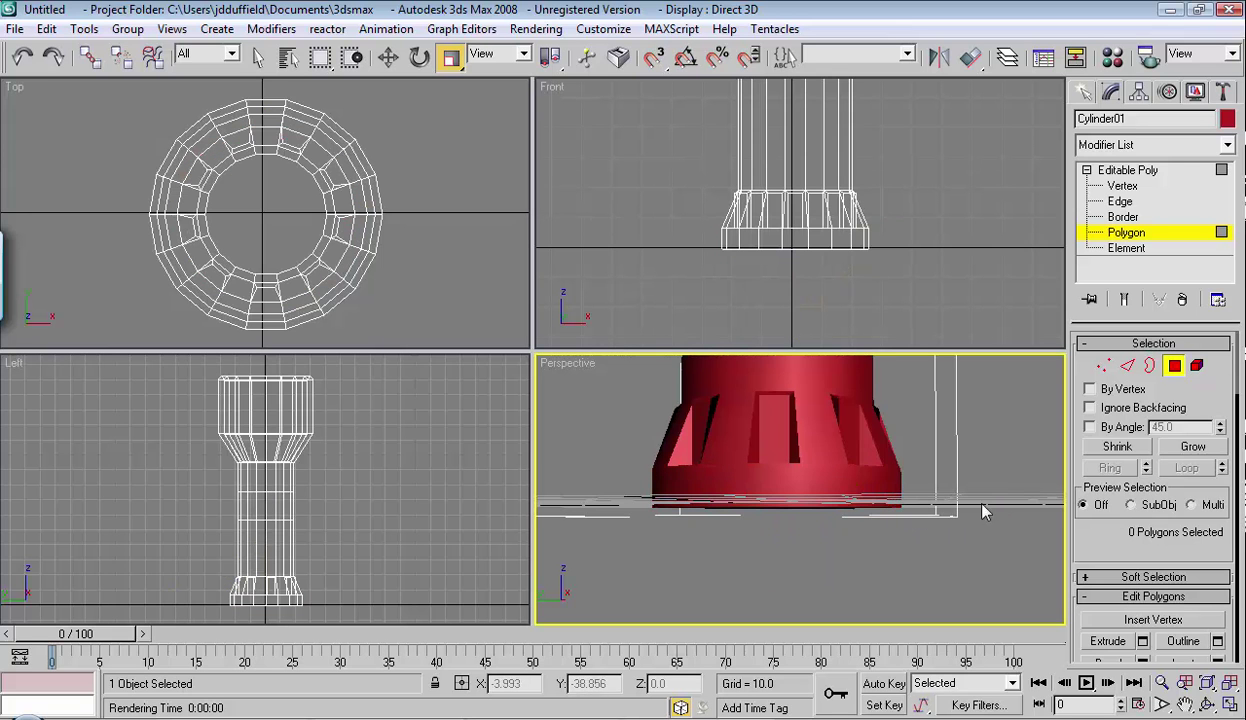
- Examine the alternating polygon details around the flared base from several angles in the maximized shaded Perspective view
{"action": "scroll", "coordinate": [963, 516], "scroll_direction": "up", "scroll_amount": 2}
{"action": "key", "text": "alt+w"}
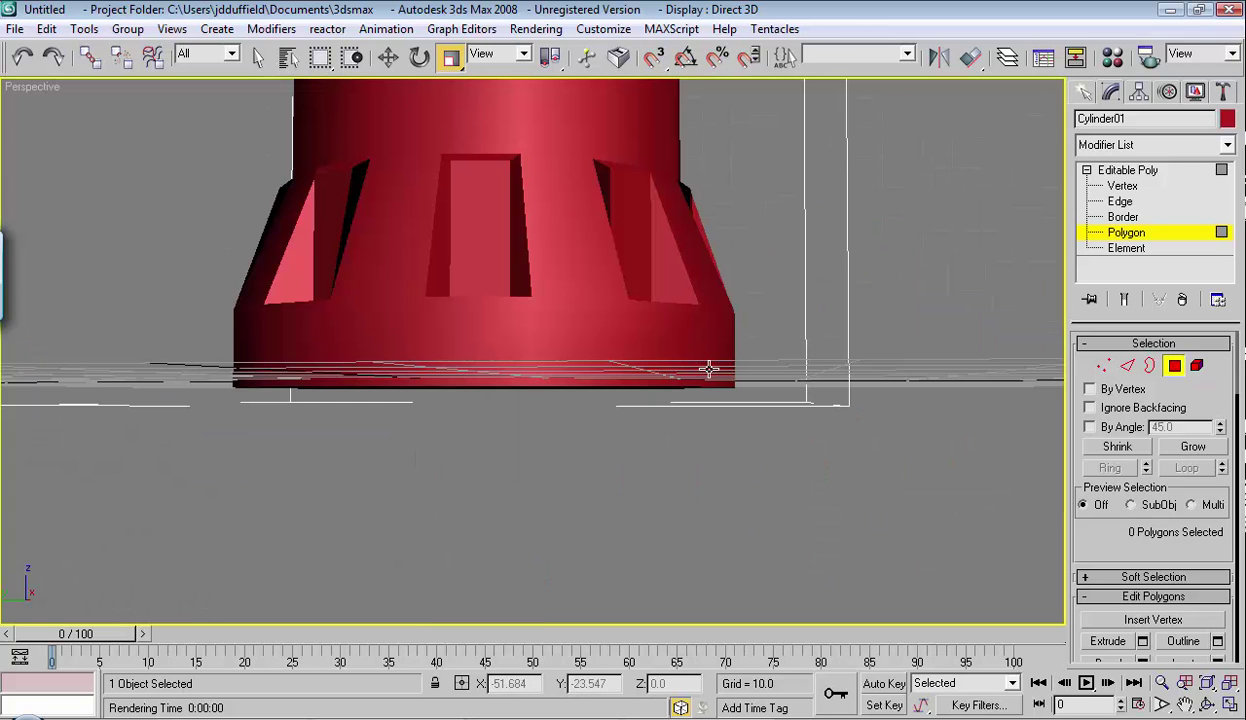
{"action": "middle_click_drag", "start_coordinate": [690, 361], "coordinate": [803, 457], "text": "alt"}
{"action": "middle_click_drag", "start_coordinate": [547, 442], "coordinate": [893, 404], "text": "alt"}
{"action": "middle_click_drag", "start_coordinate": [700, 354], "coordinate": [892, 388], "text": "alt"}
{"action": "middle_click_drag", "start_coordinate": [578, 343], "coordinate": [737, 345], "text": "alt"}
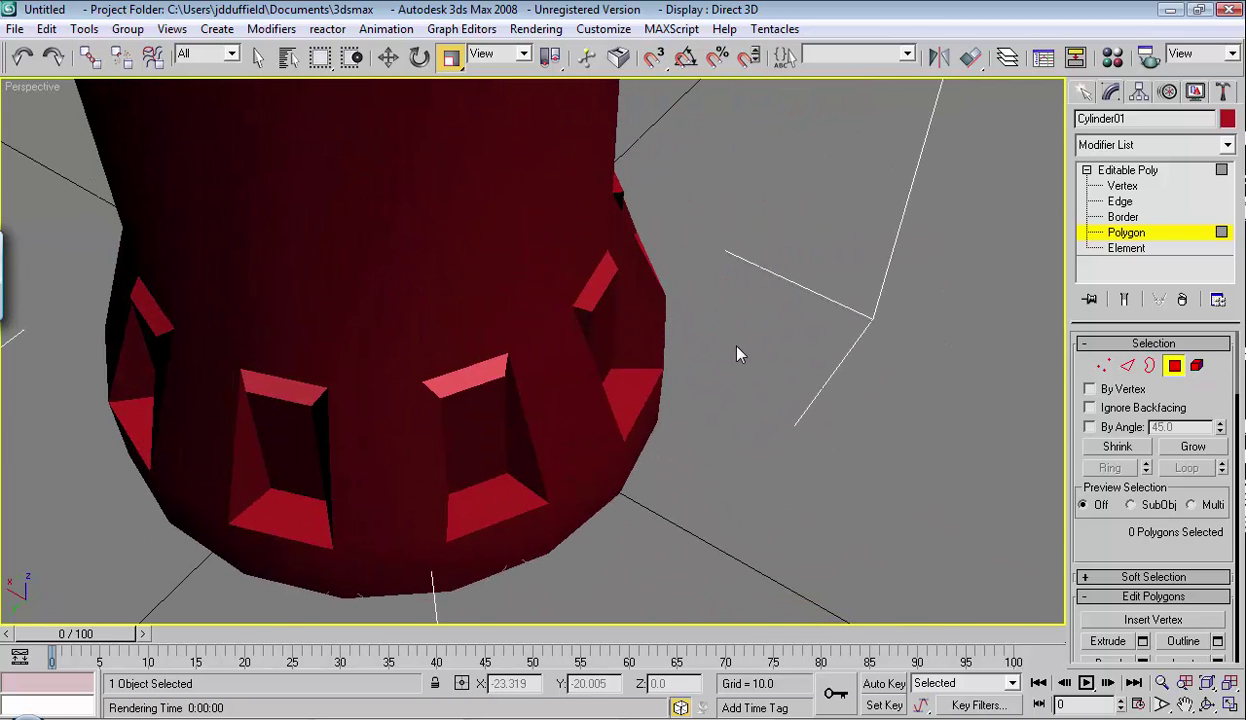